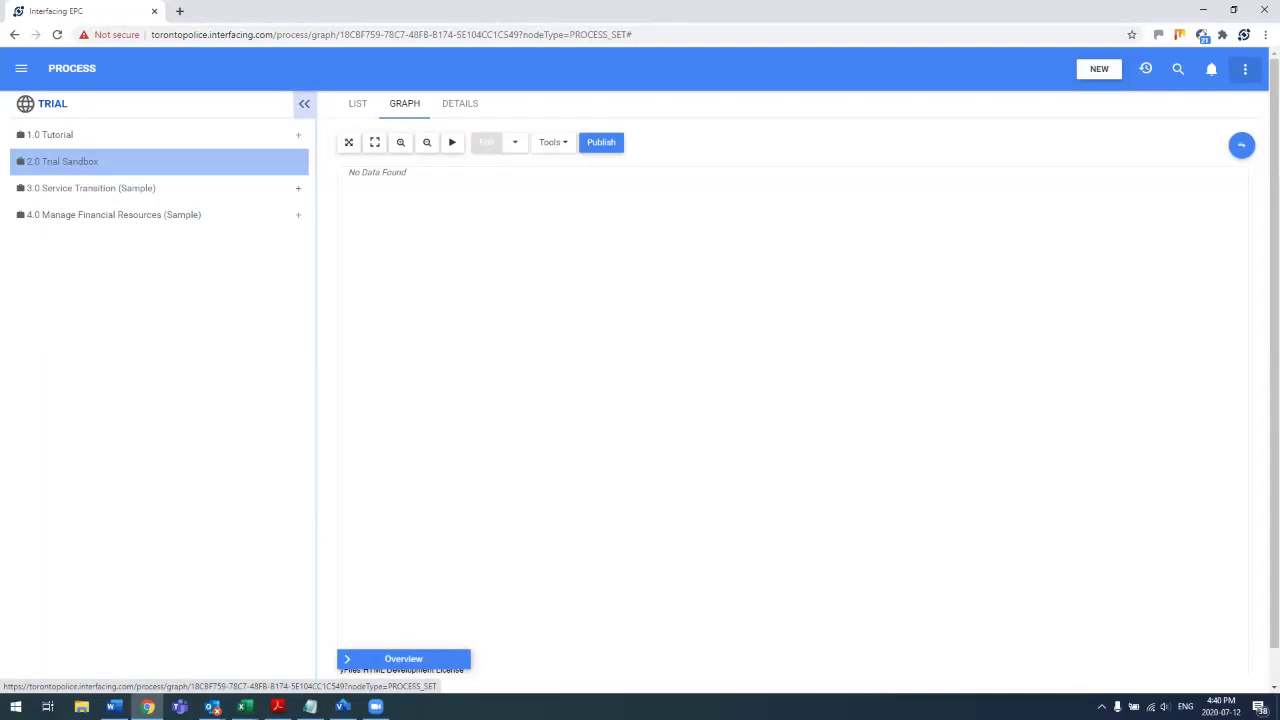
# Start a Visio (.vsdx) import and choose the file "Visio - Develop Job Description.vsdx" from Downloads.
pyautogui.click(1245, 68)
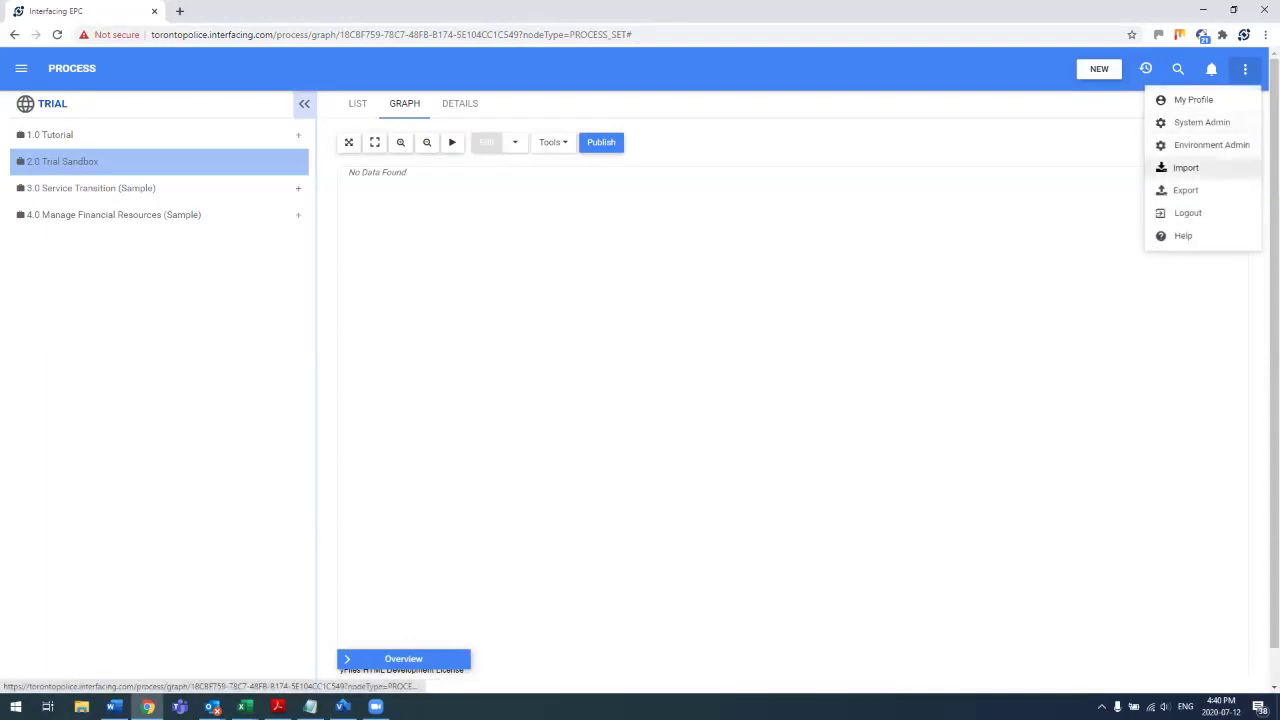
pyautogui.click(1185, 167)
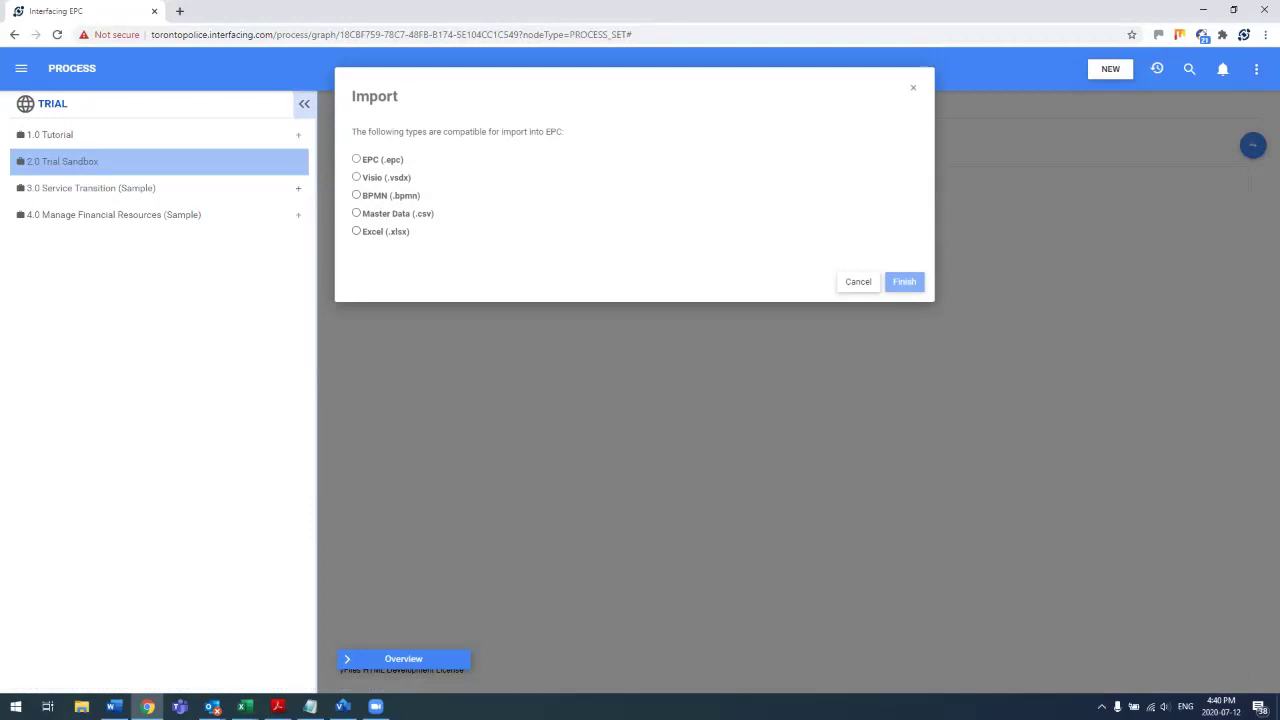
pyautogui.click(356, 177)
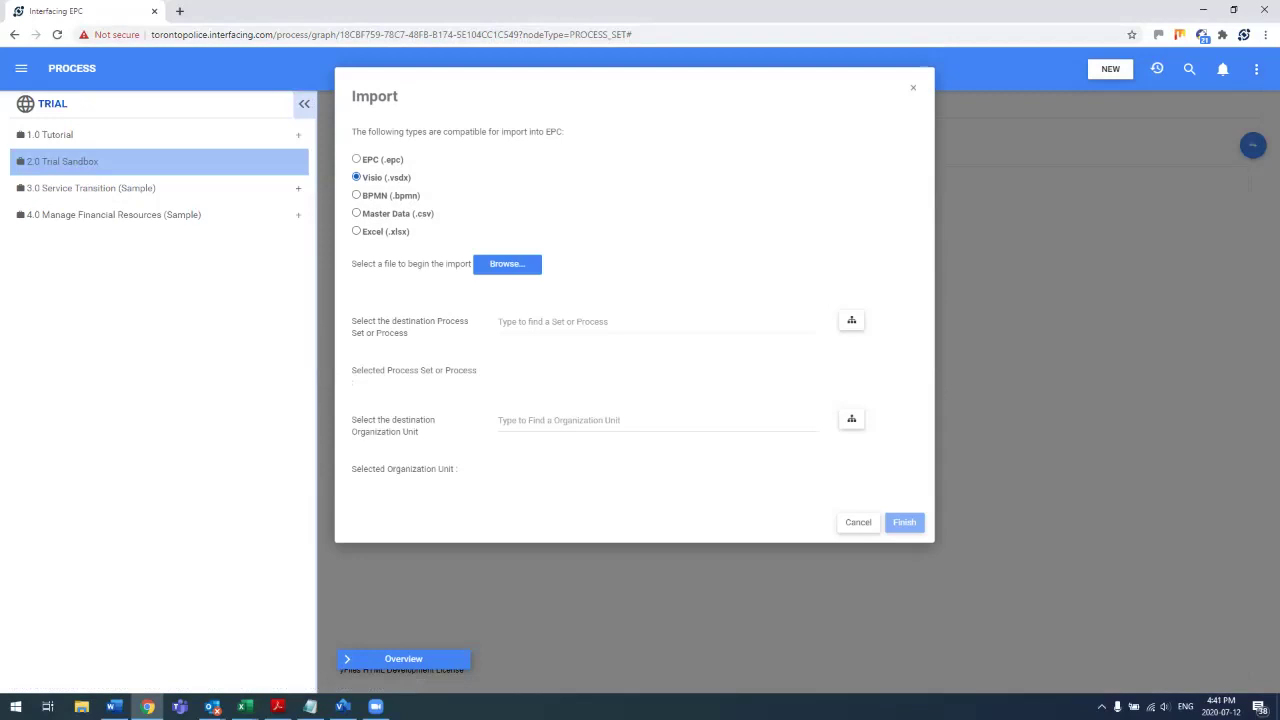
pyautogui.click(507, 264)
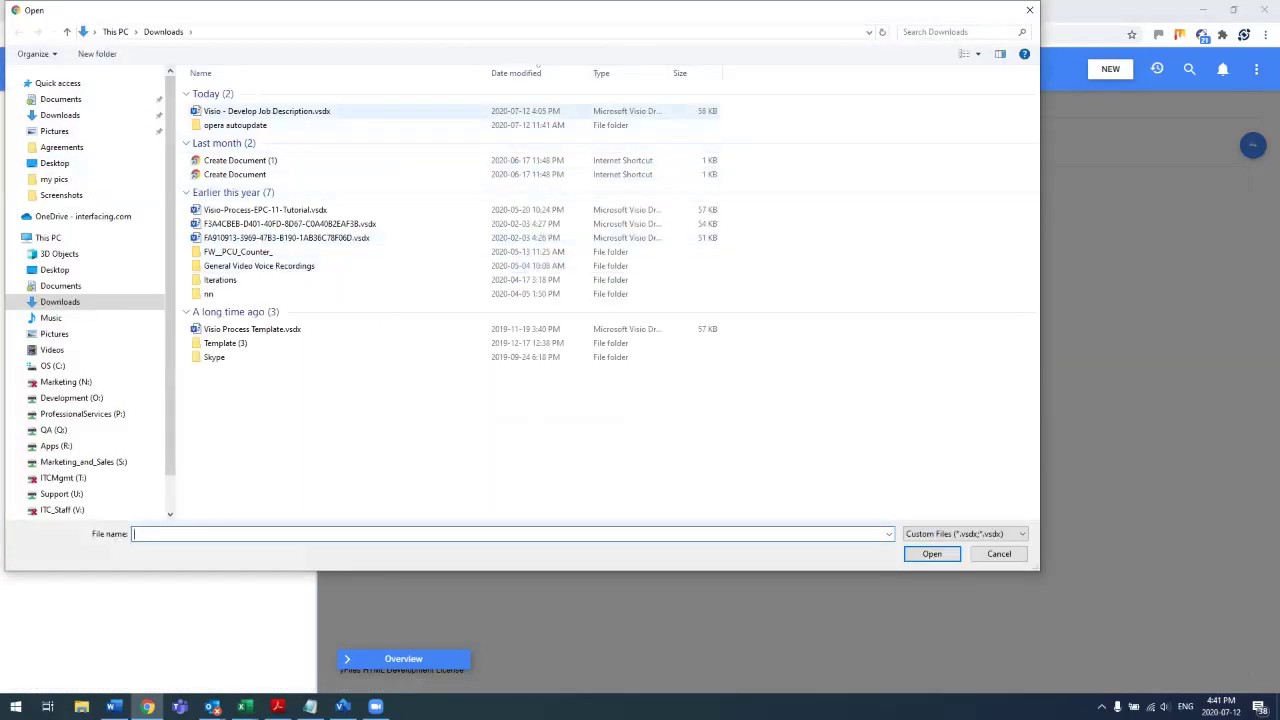
pyautogui.click(300, 111)
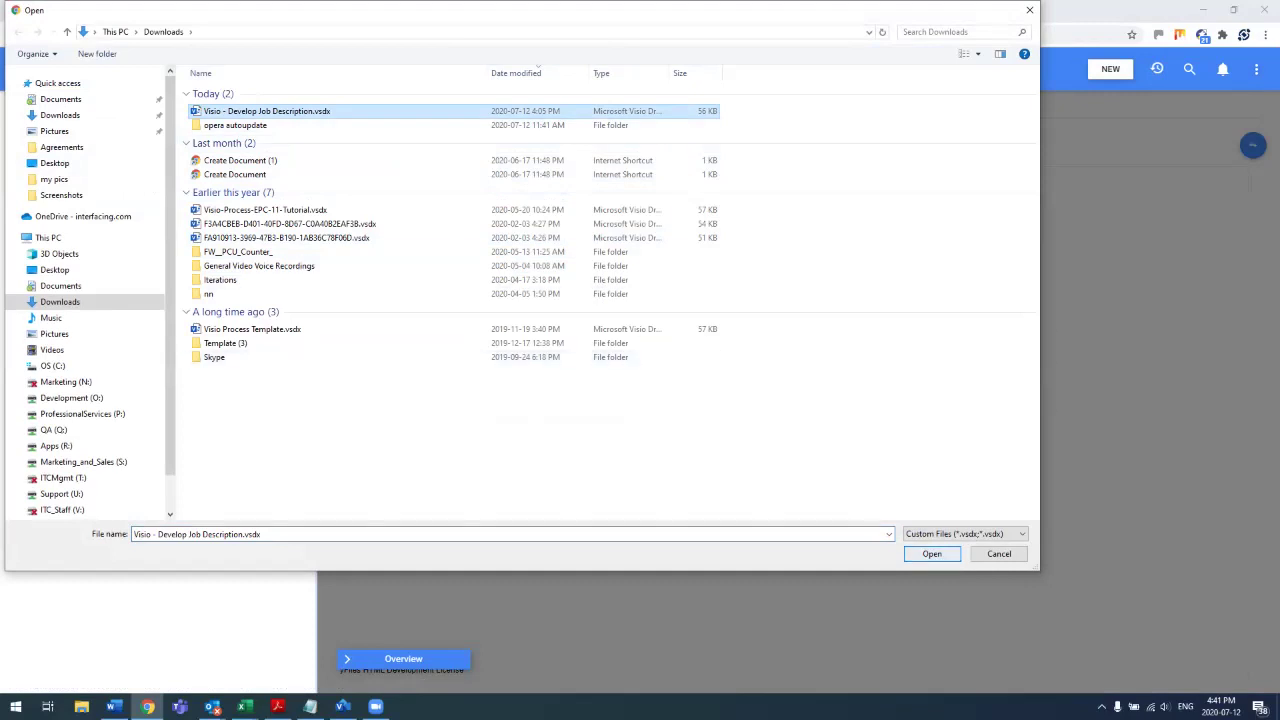
pyautogui.click(932, 554)
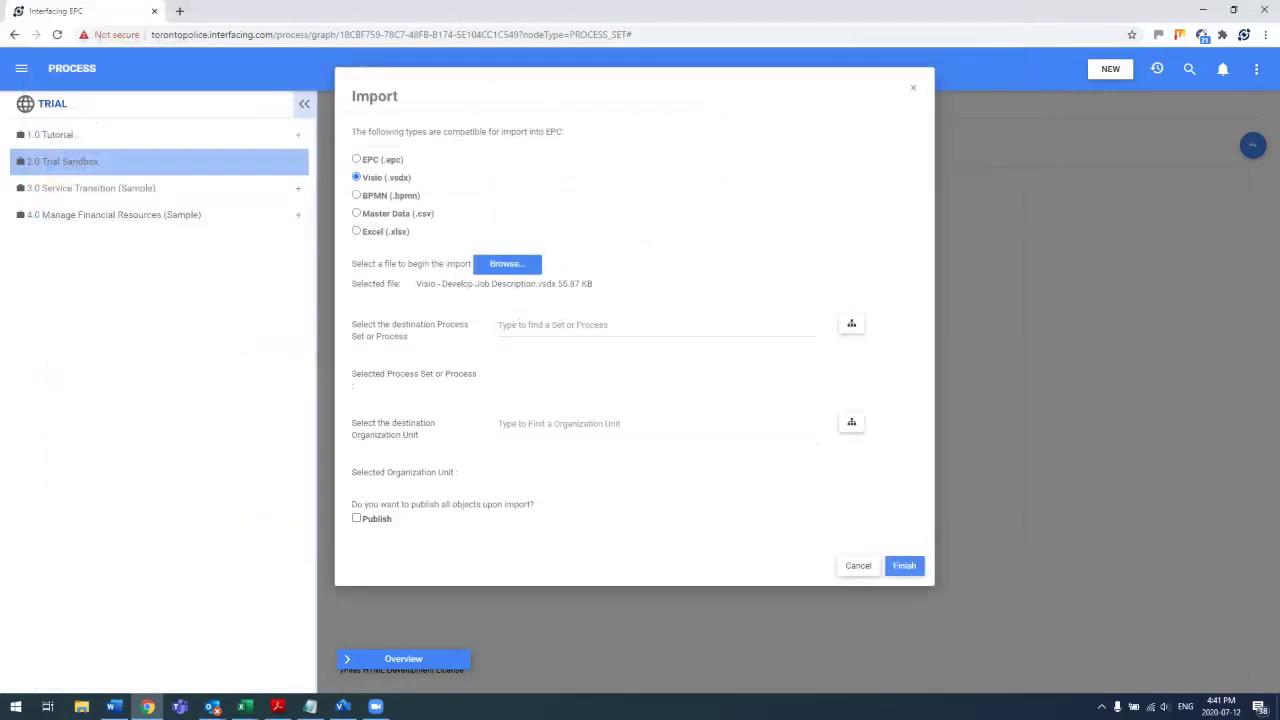
# Set 2.0 Trial Sandbox as the destination process set and run the Visio import.
pyautogui.click(563, 325)
pyautogui.write('trial')
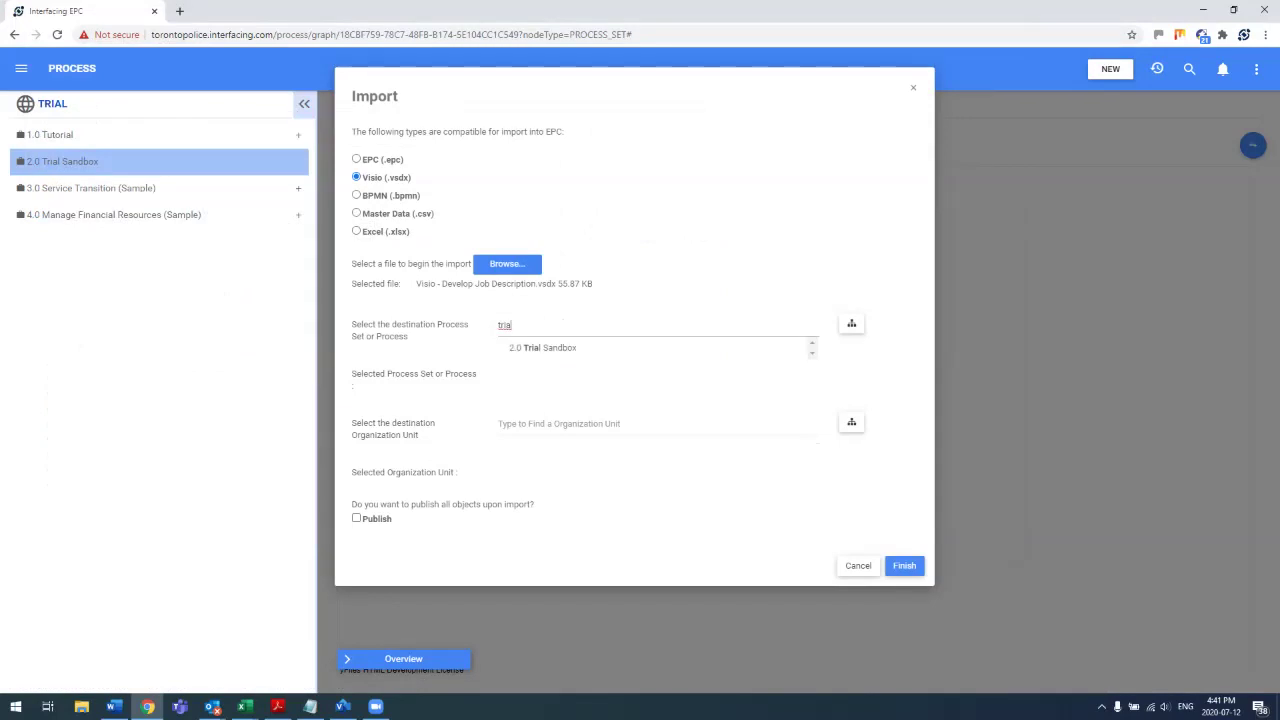
pyautogui.press('Down')
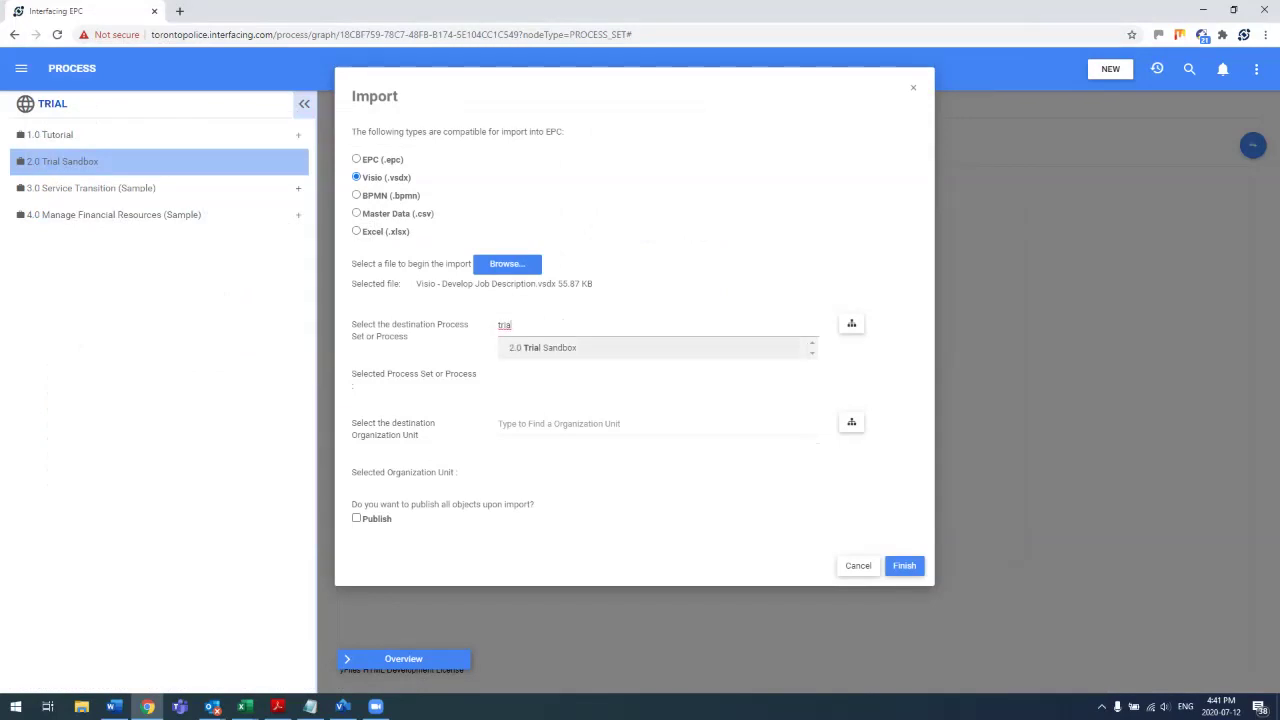
pyautogui.press('Return')
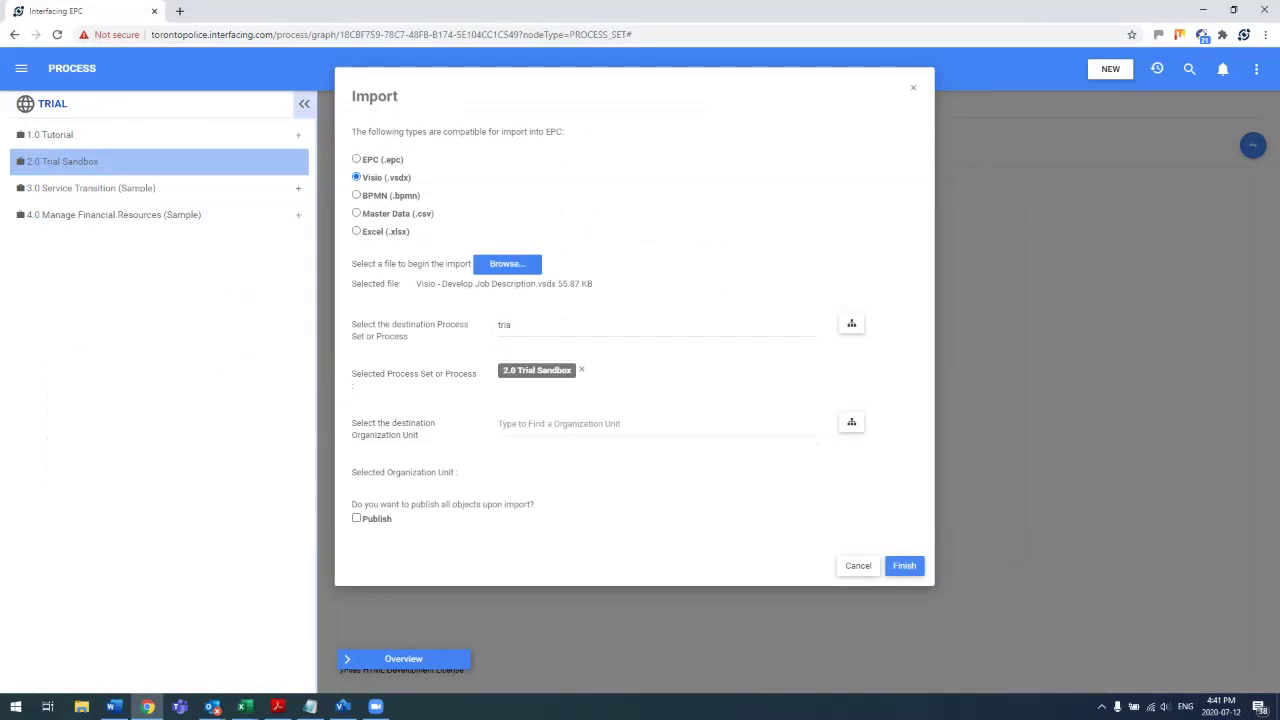
pyautogui.click(904, 566)
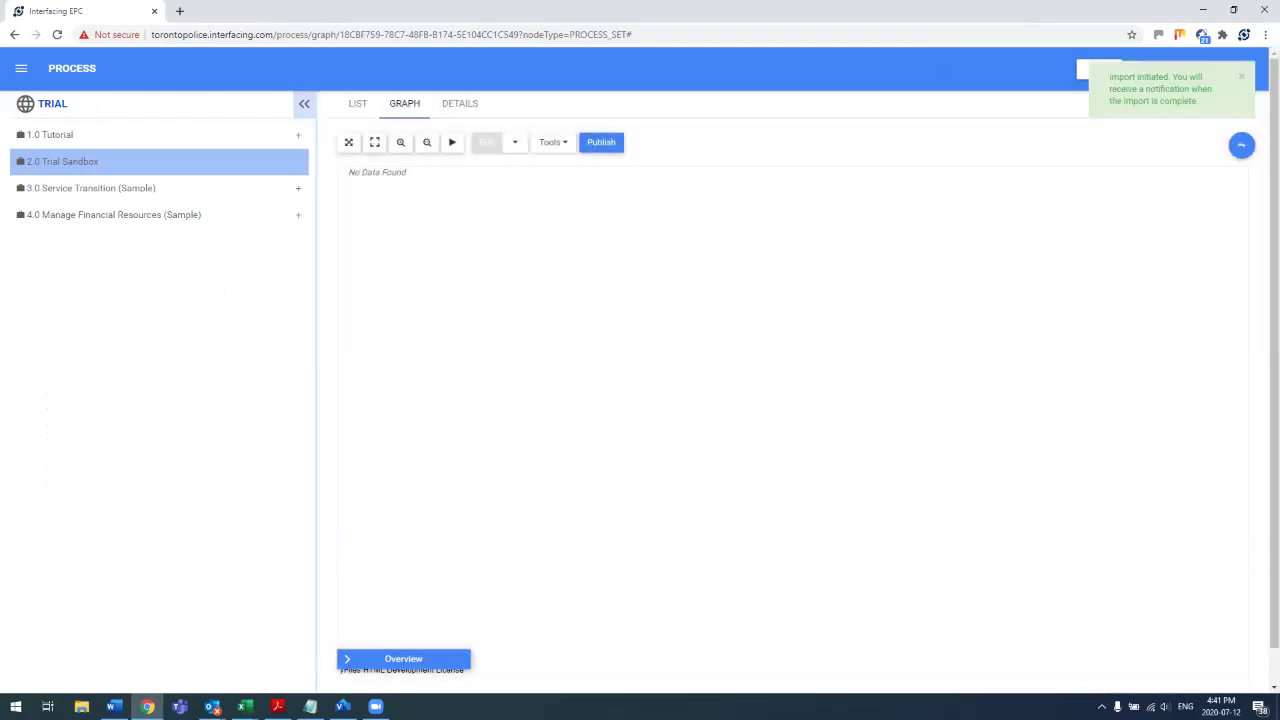
# Switch to Visio to review the source pages Recruit to Hire and Develop Job Description, and return to the browser.
pyautogui.click(342, 706)
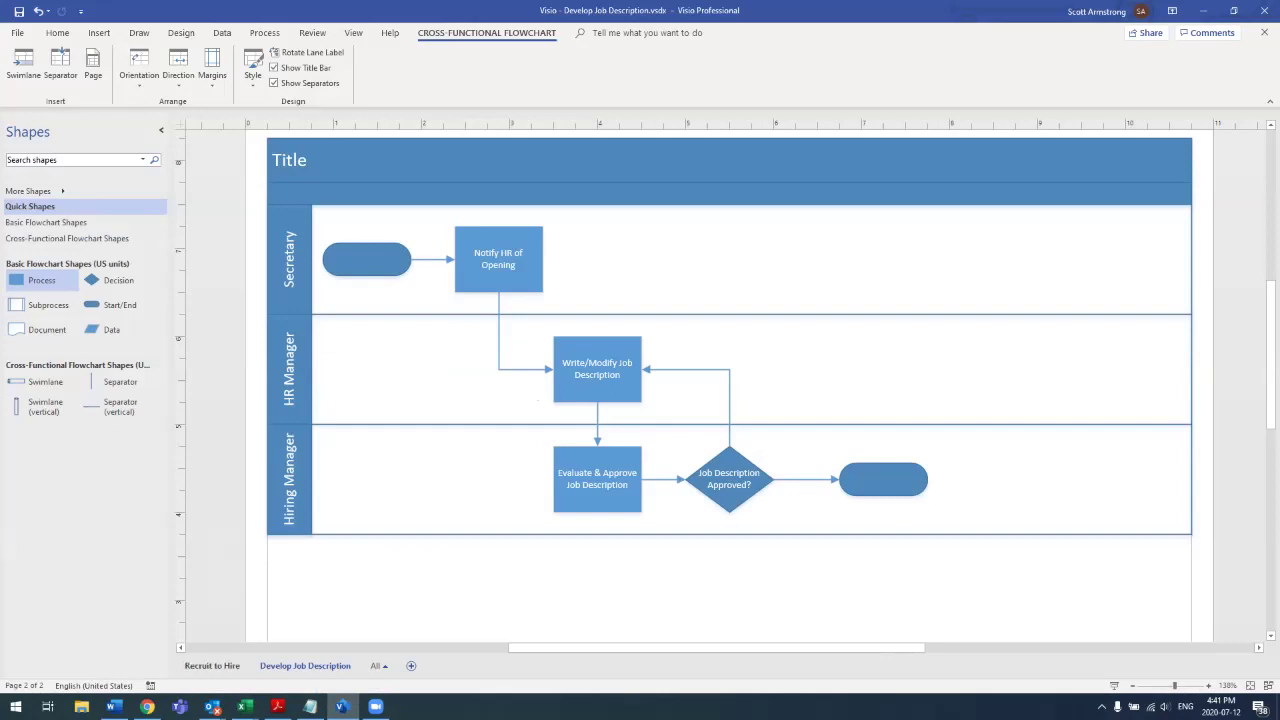
pyautogui.click(212, 665)
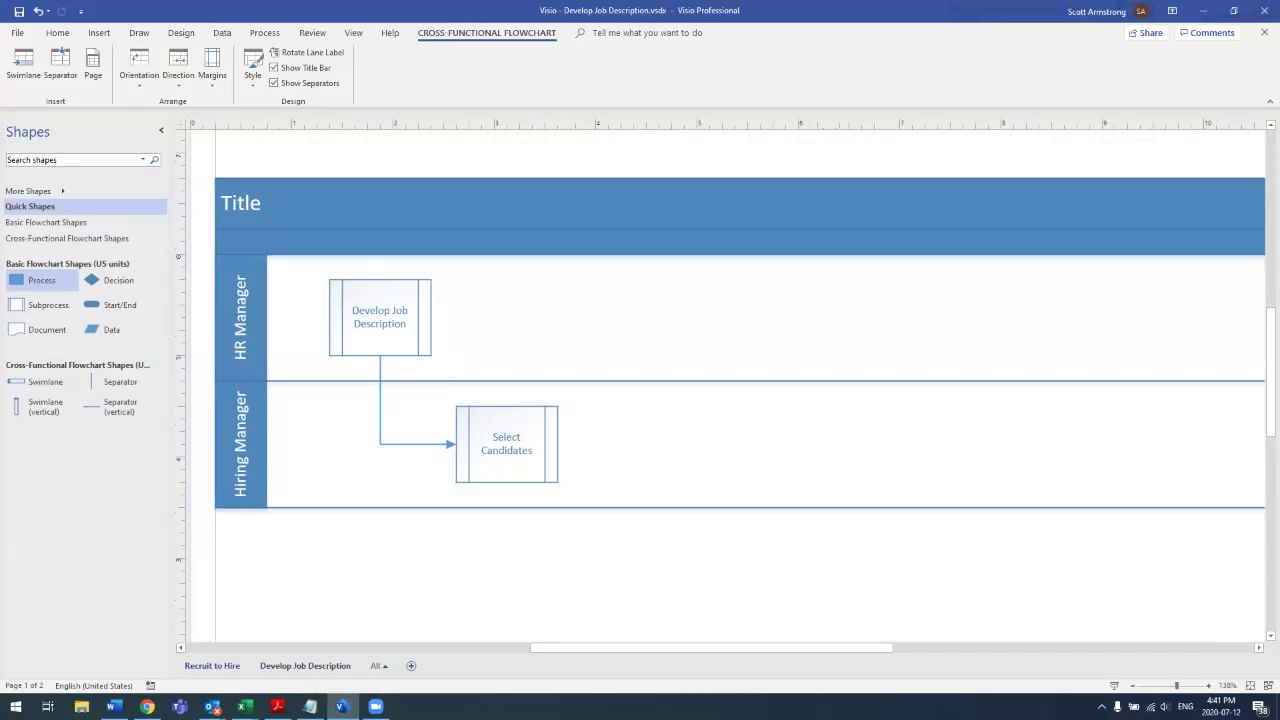
pyautogui.click(305, 665)
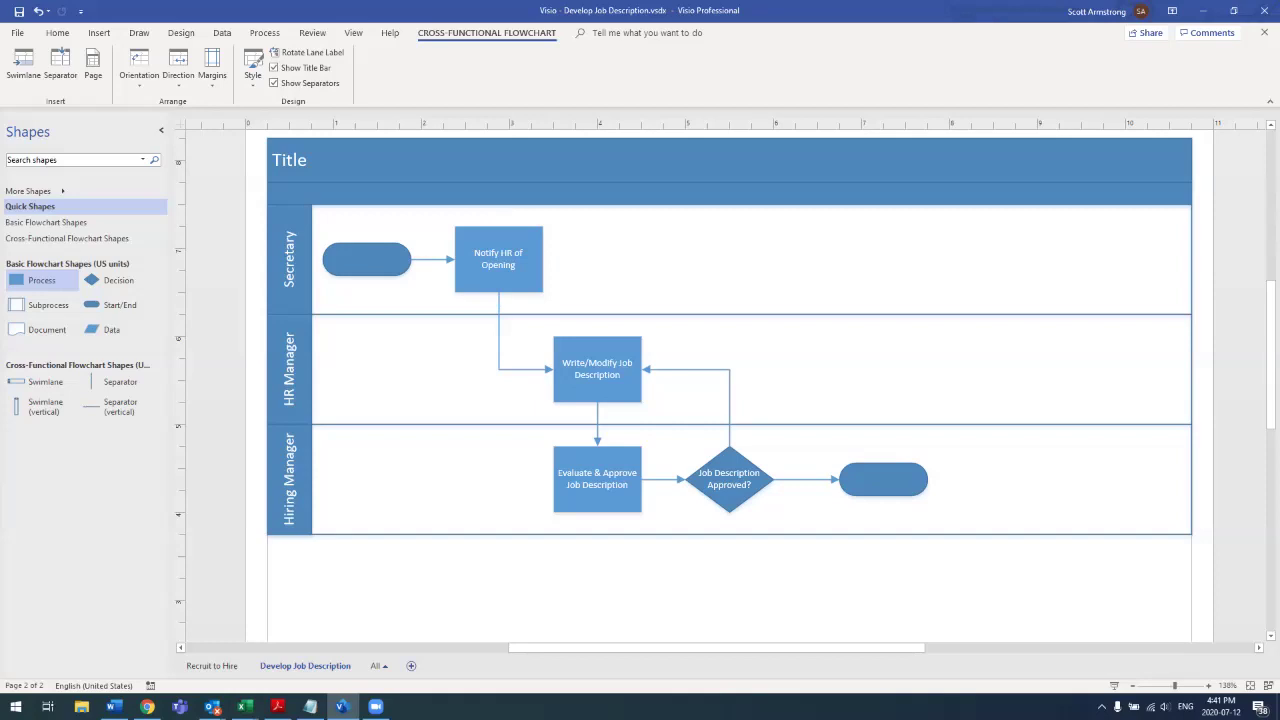
pyautogui.click(1203, 10)
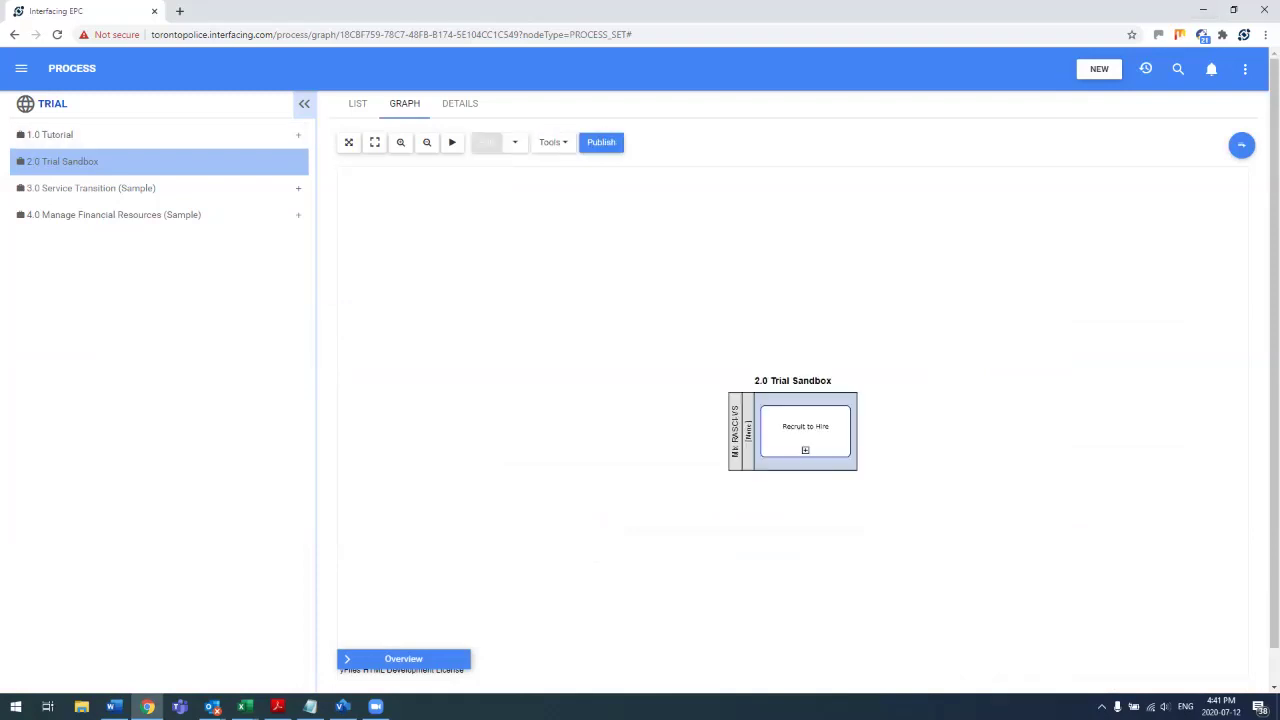
# Expand 2.0 Trial Sandbox from the TRIAL root, list the objects in Recruit to Hire and check their assigned roles.
pyautogui.click(53, 104)
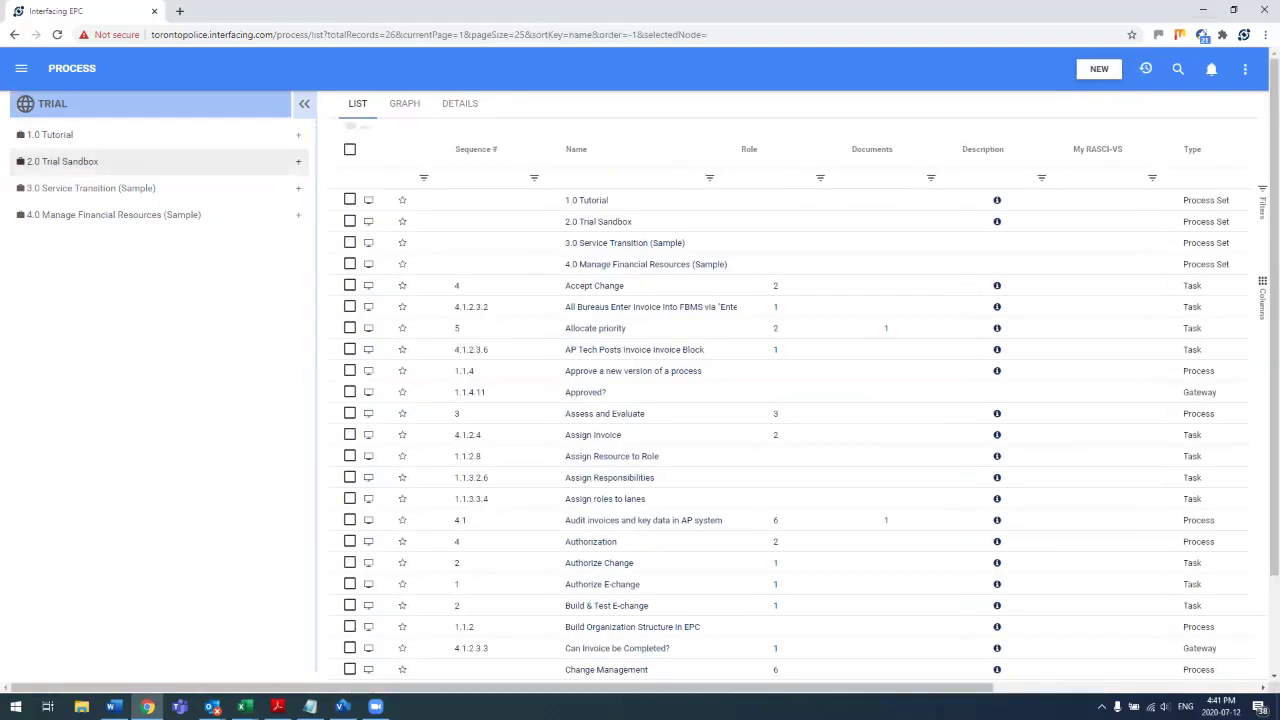
pyautogui.click(298, 162)
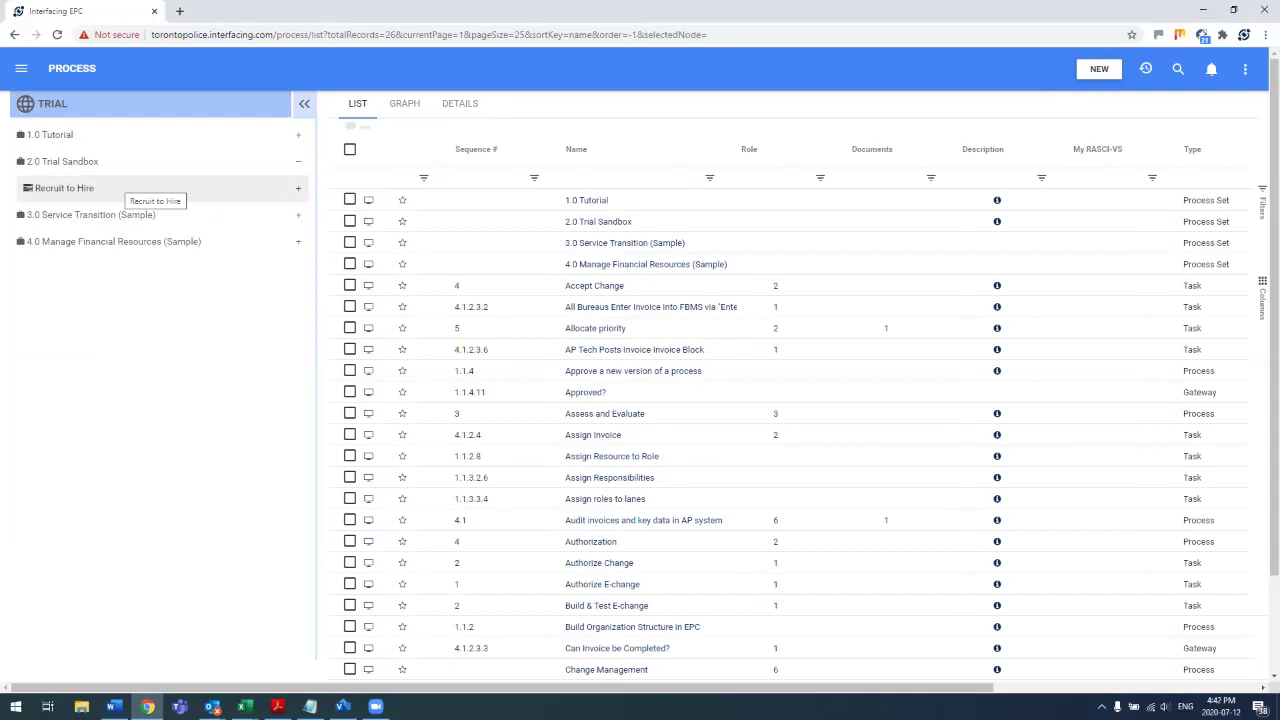
pyautogui.click(128, 188)
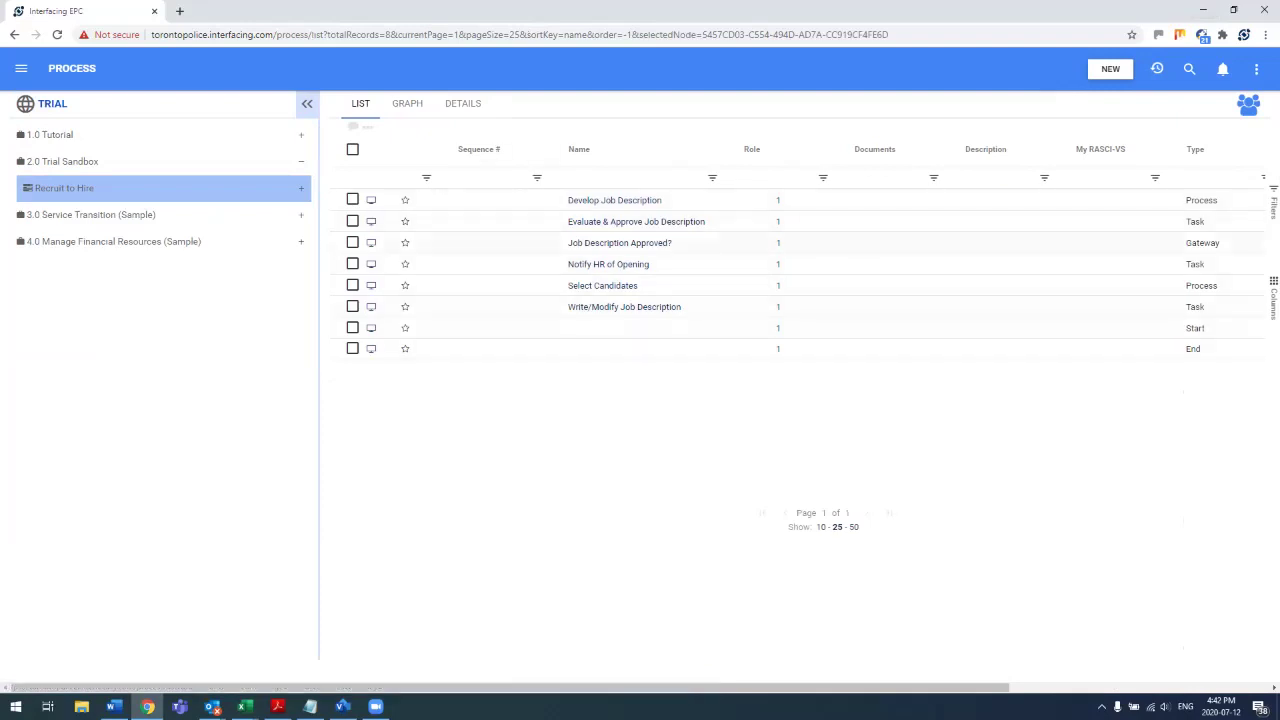
pyautogui.moveTo(778, 201)
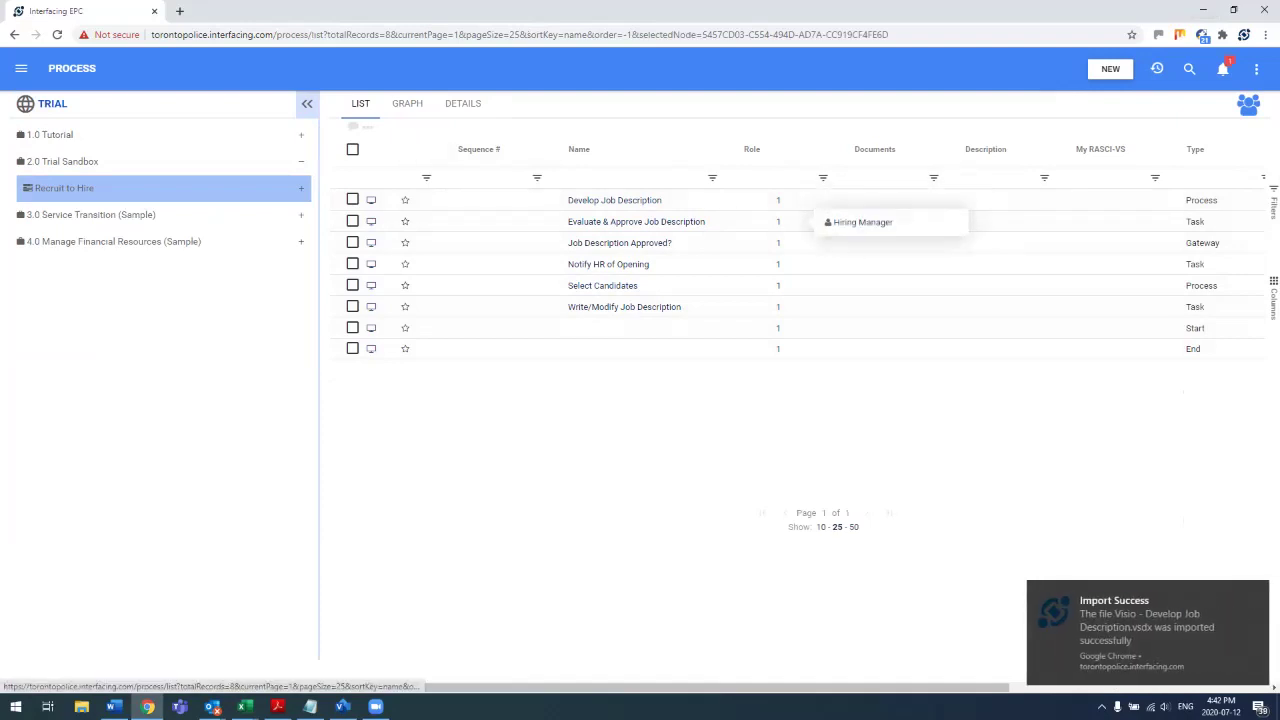
# Show the Recruit to Hire graph, expand its Develop Job Description subprocess and open that subprocess's own diagram.
pyautogui.click(407, 104)
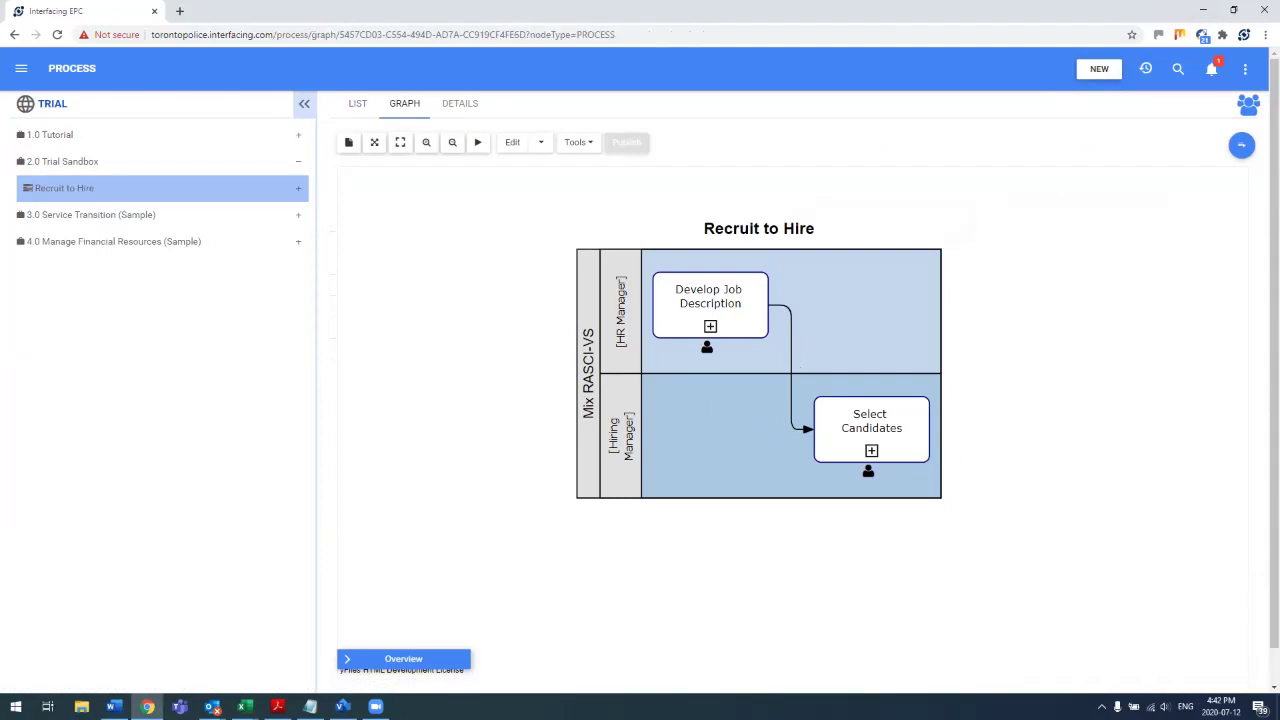
pyautogui.click(710, 326)
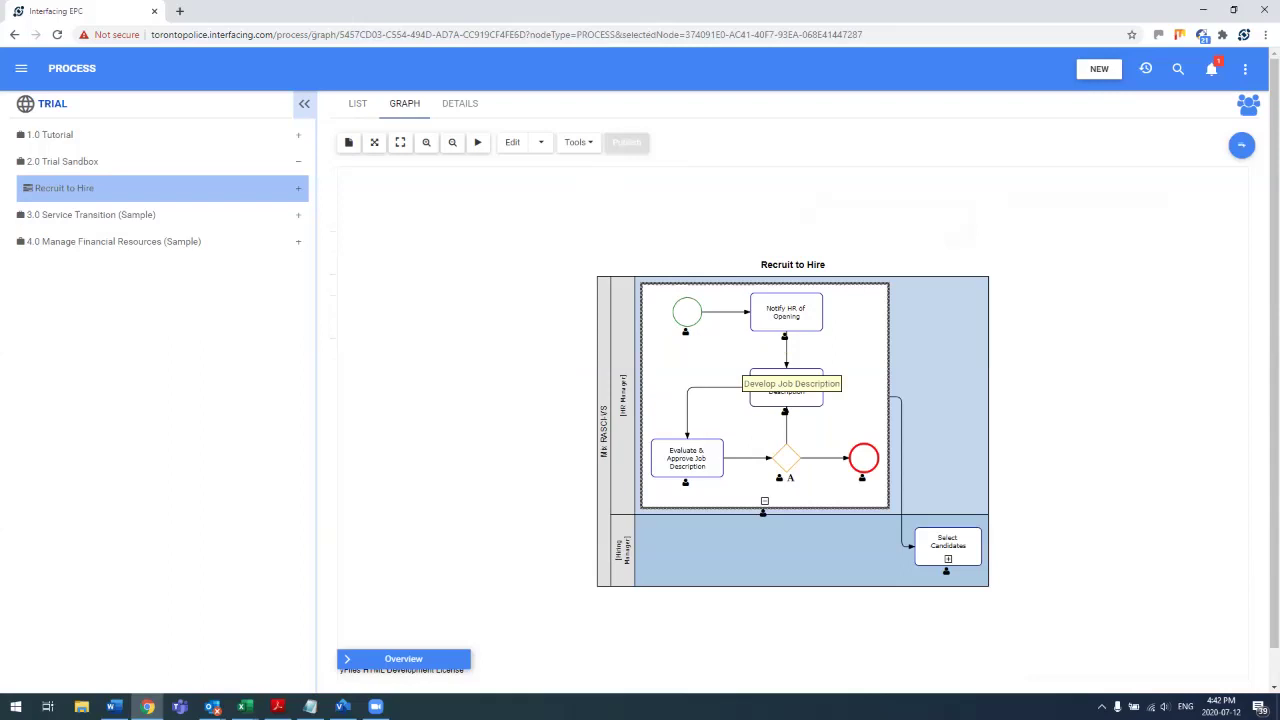
pyautogui.doubleClick(729, 362)
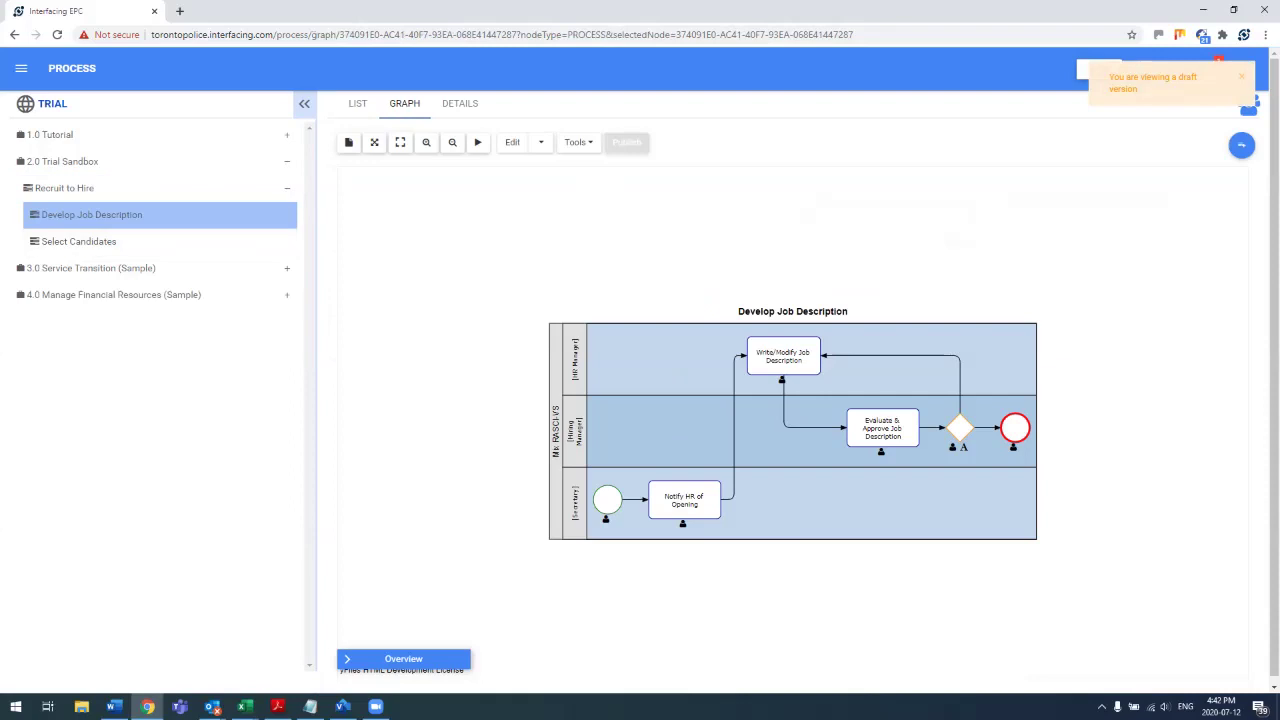
pyautogui.scroll(2, 584, 509)
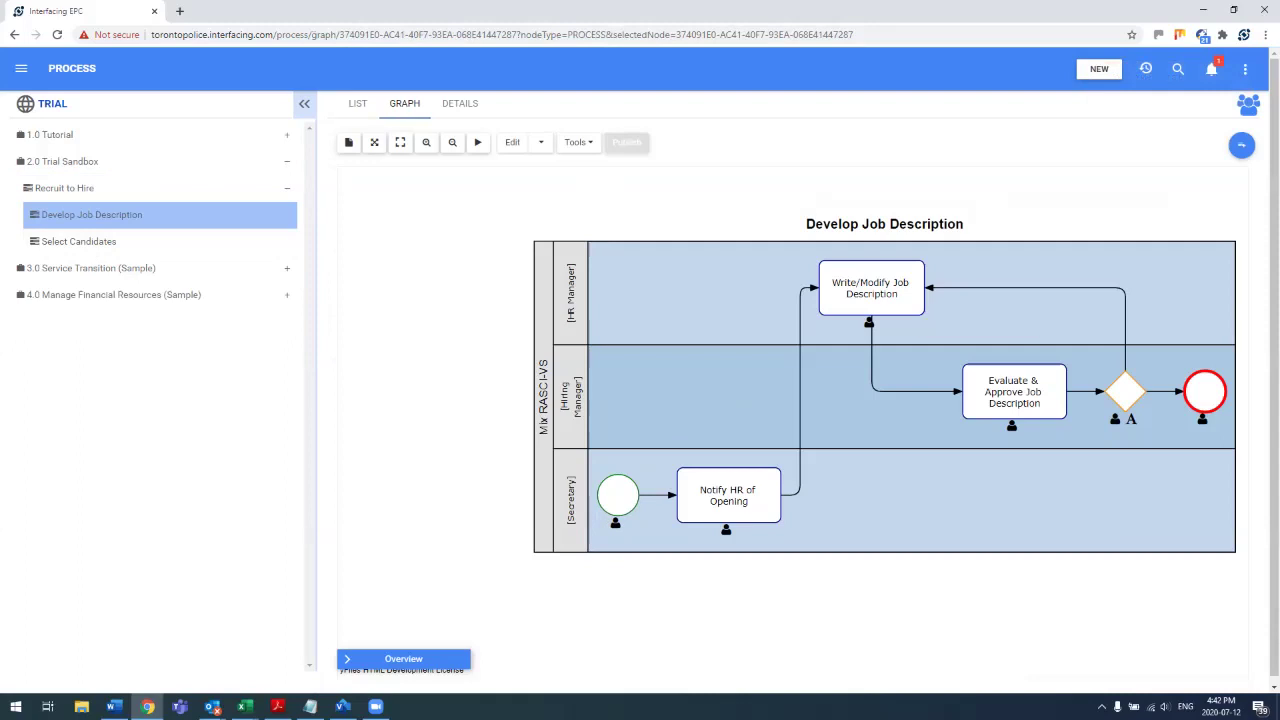
# View the details of the Notify HR of Opening task and expand the roles under its responsibilities.
pyautogui.click(728, 496)
pyautogui.click(460, 104)
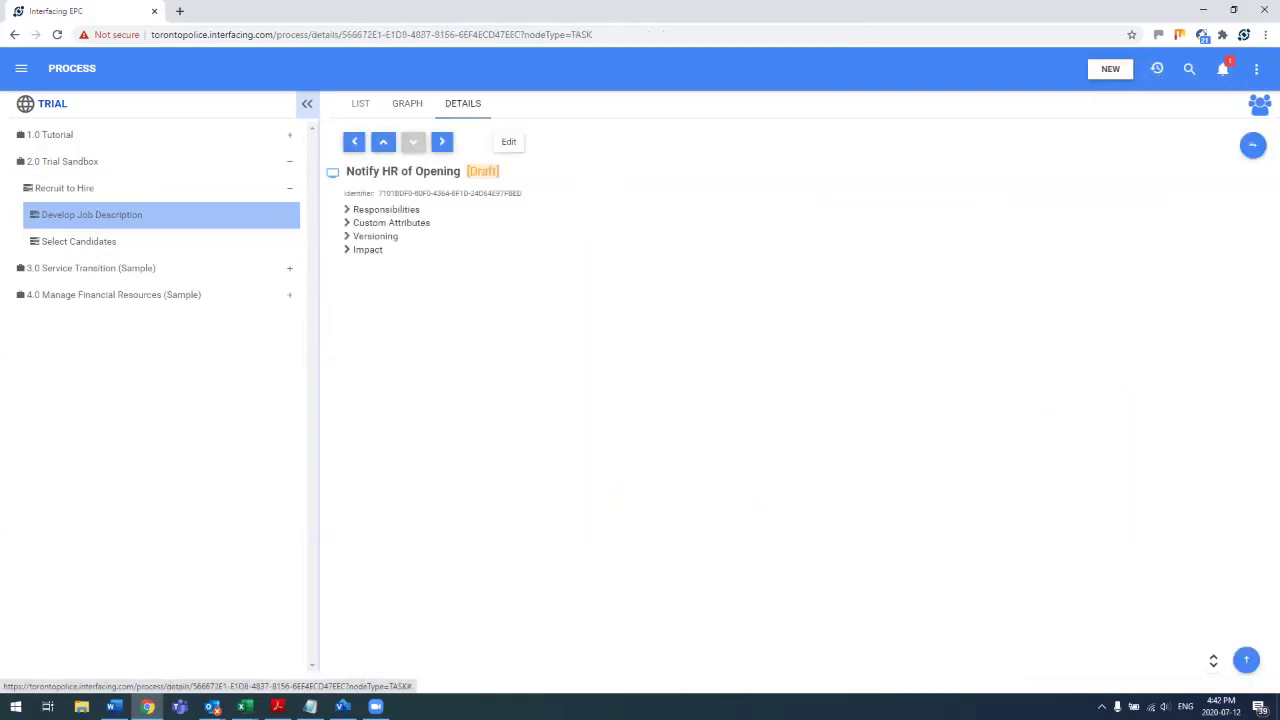
pyautogui.click(376, 210)
pyautogui.click(374, 223)
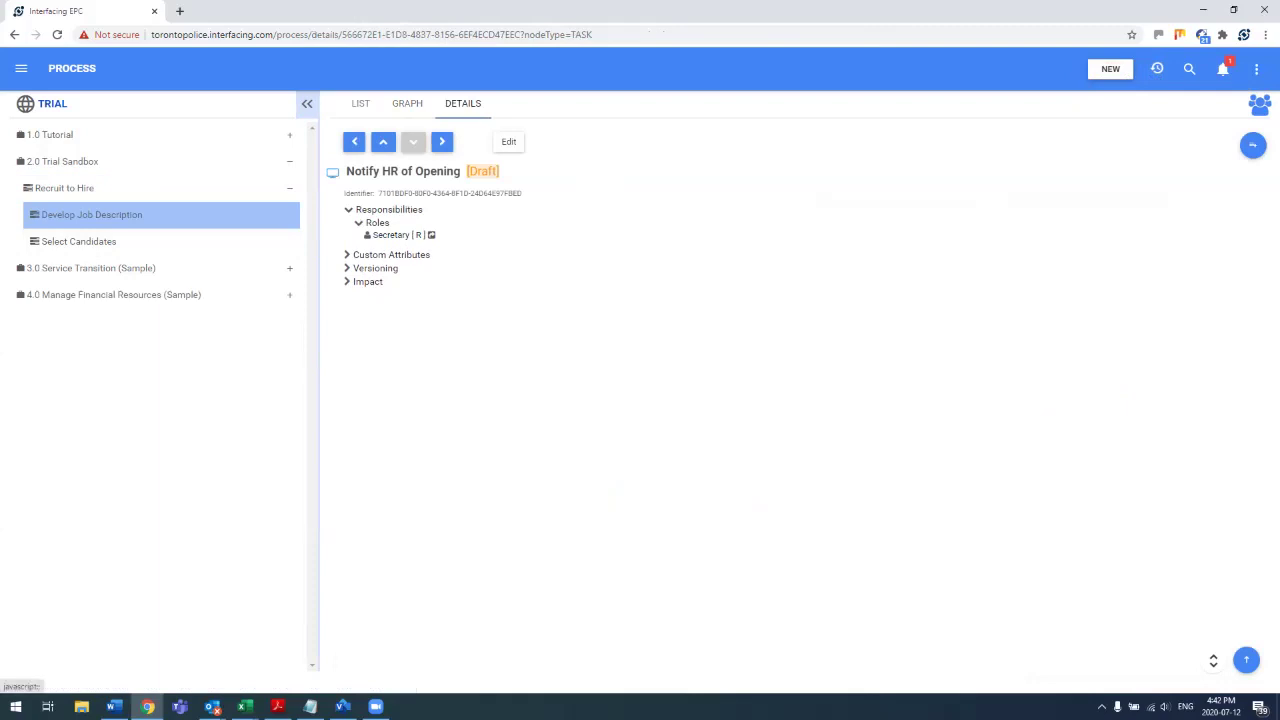
# Open the Secretary role, examine the objects it impacts and view its relationship graph.
pyautogui.click(390, 235)
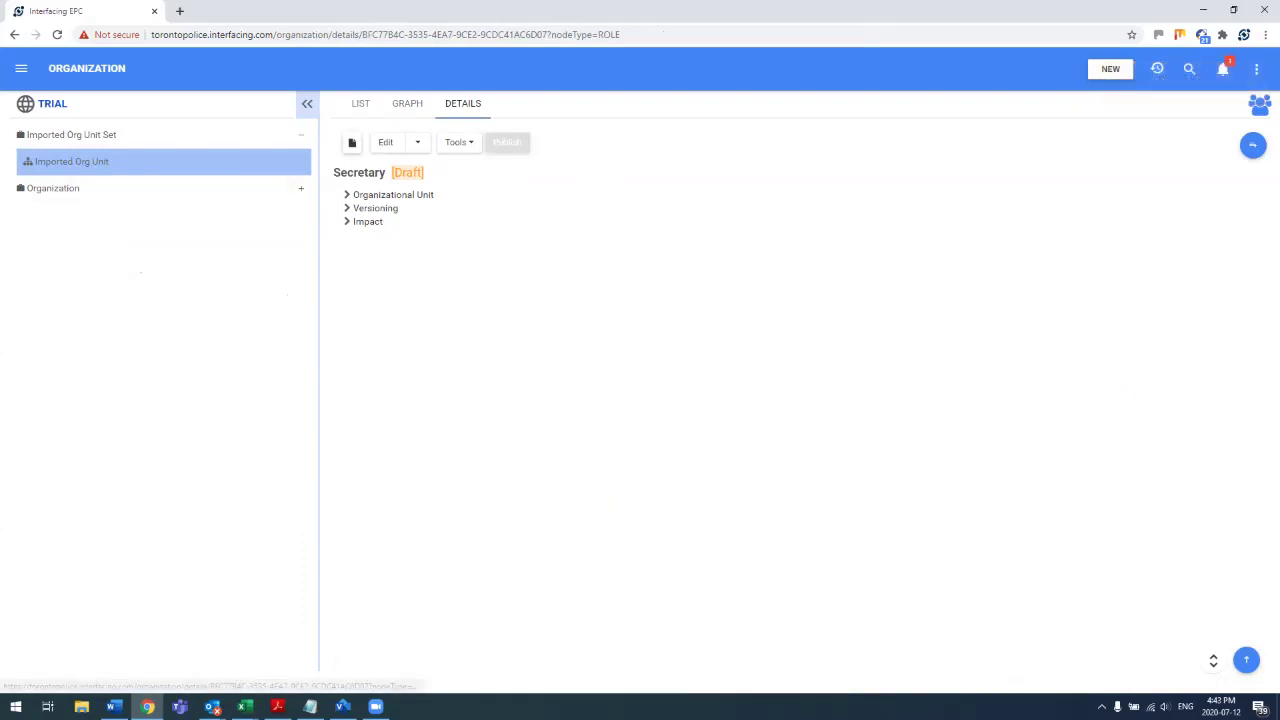
pyautogui.click(367, 222)
pyautogui.click(411, 311)
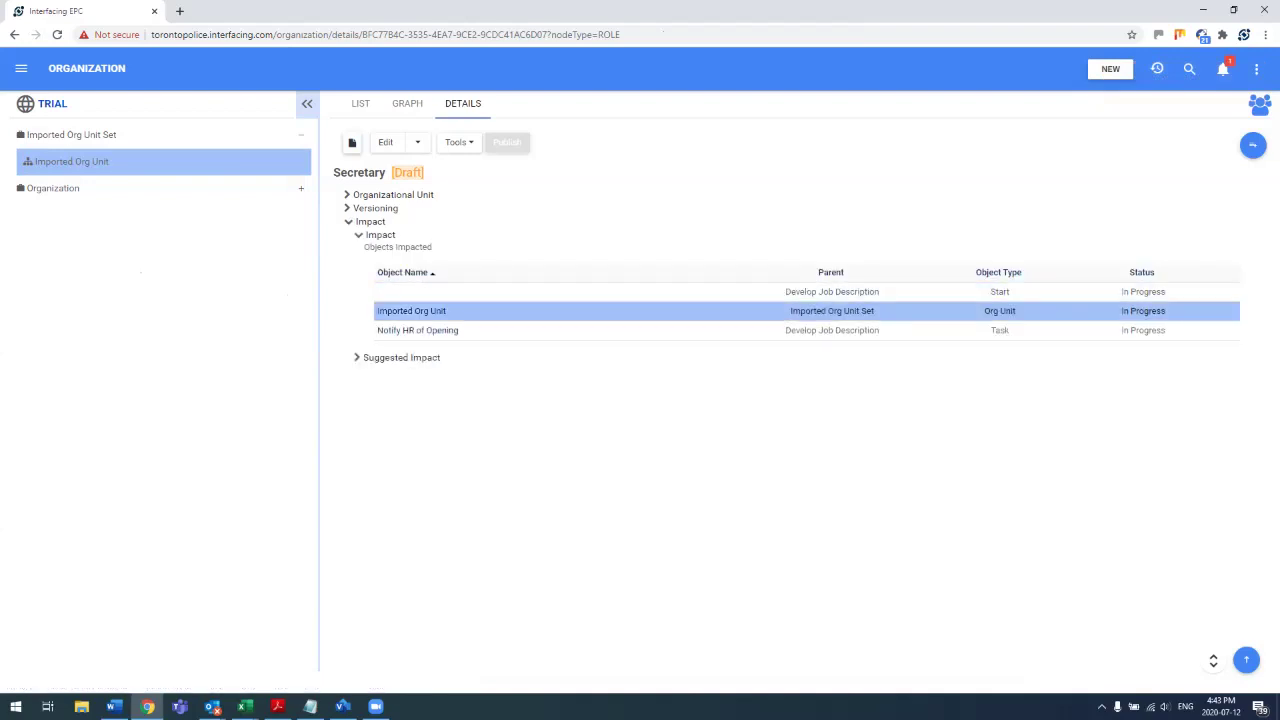
pyautogui.click(417, 330)
pyautogui.click(411, 311)
pyautogui.click(411, 291)
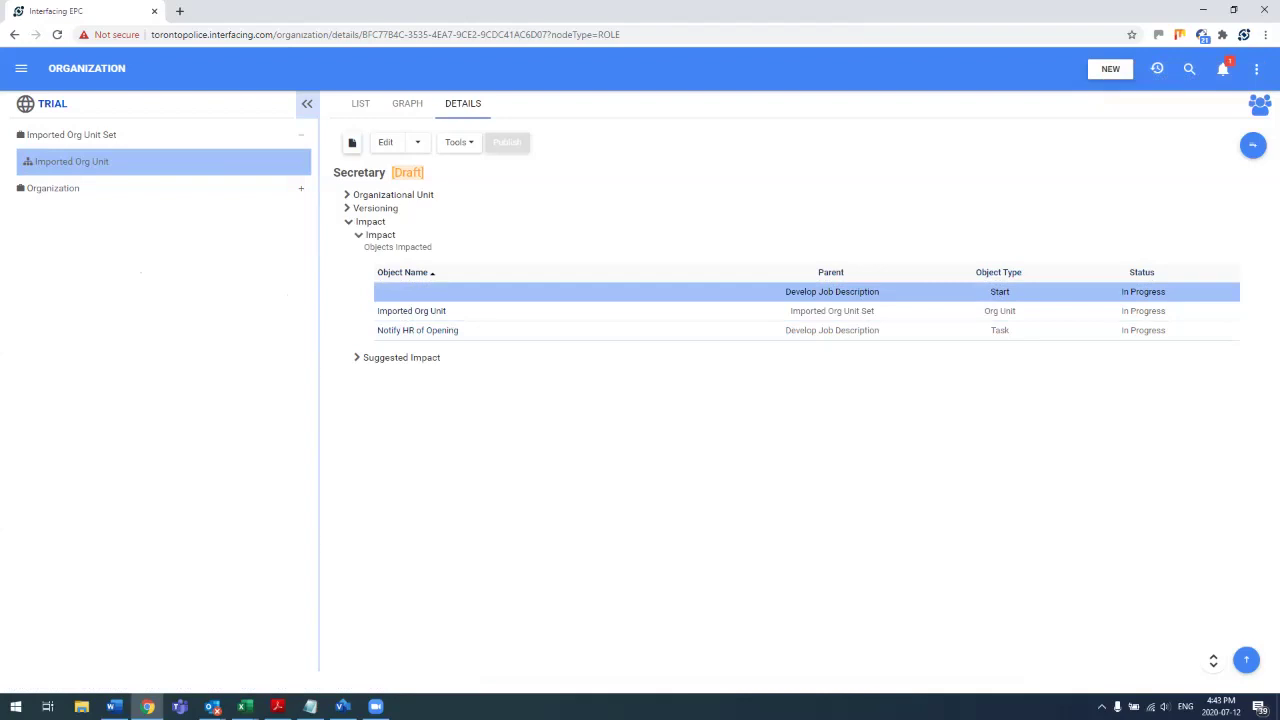
pyautogui.click(411, 311)
pyautogui.click(417, 330)
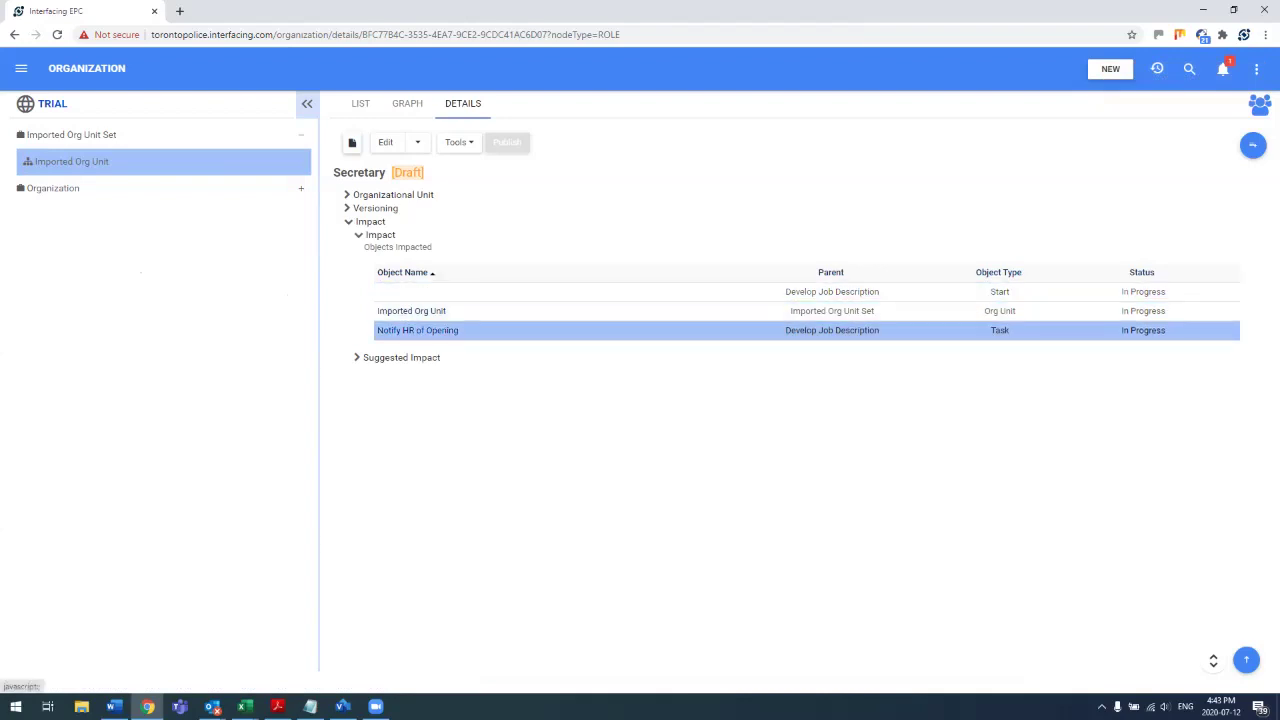
pyautogui.click(411, 311)
pyautogui.click(411, 311)
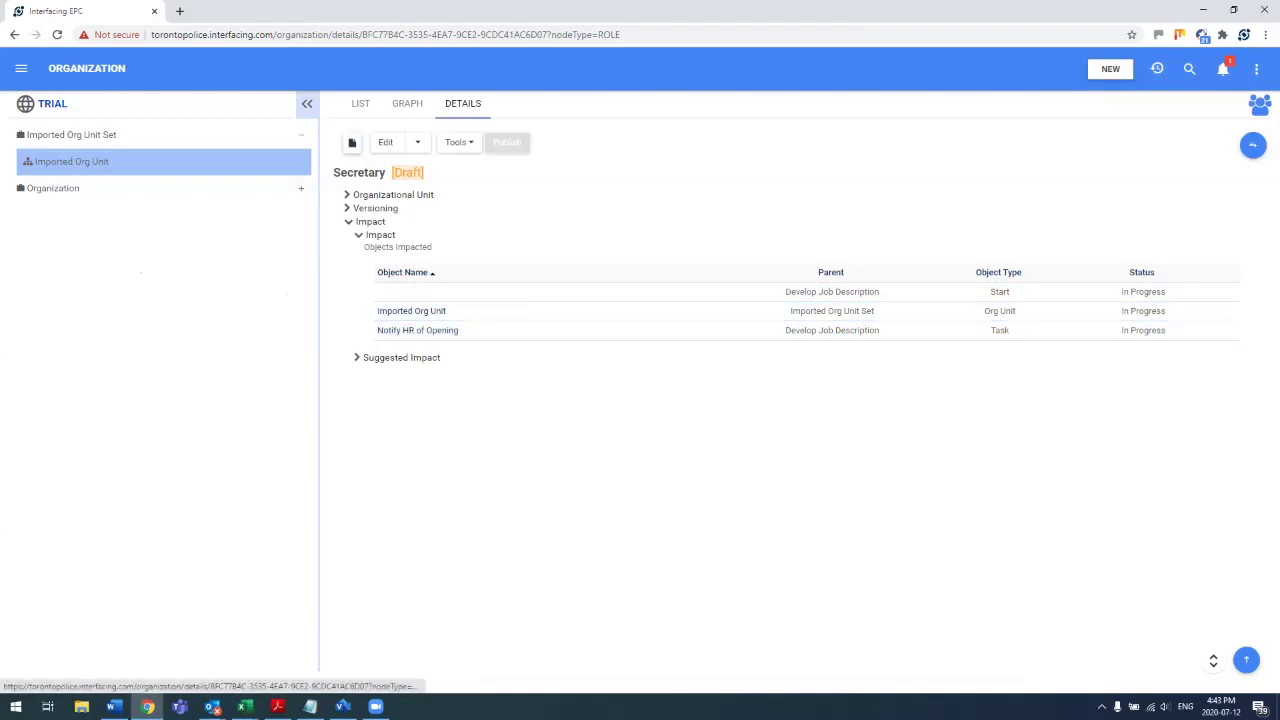
pyautogui.click(407, 103)
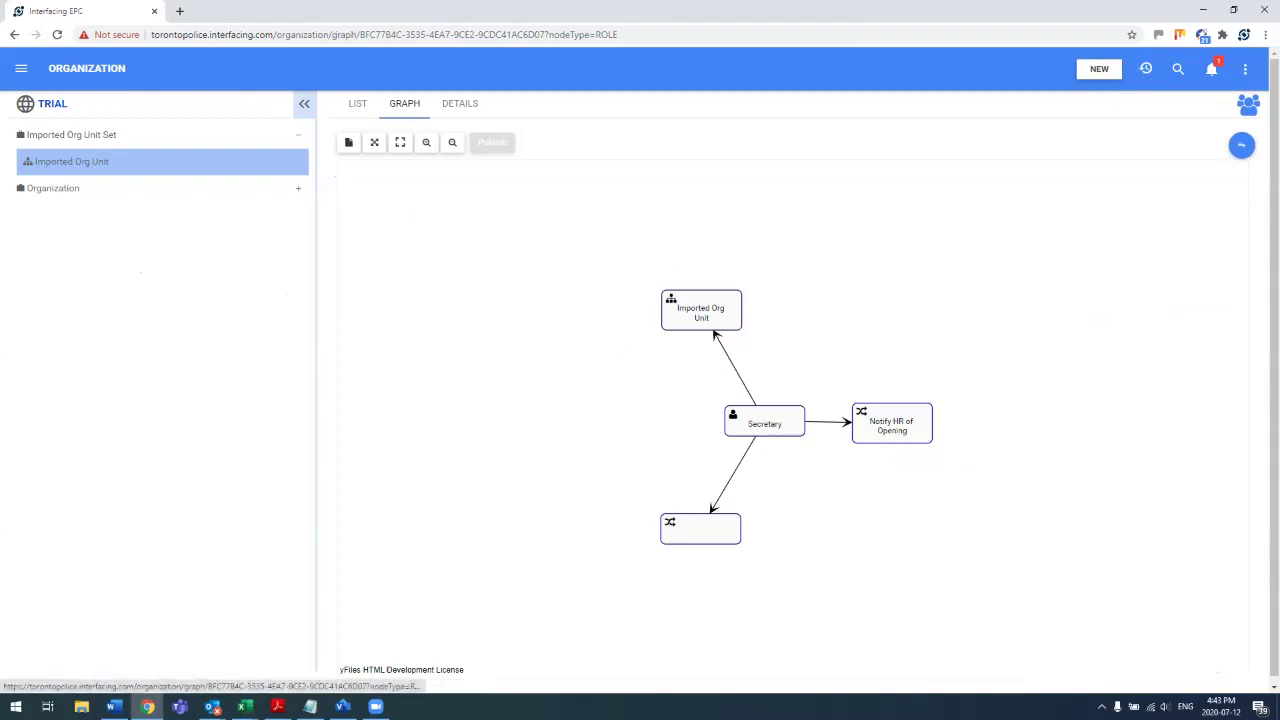
# List the roles in Imported Org Unit, open HR Manager and examine its impacted objects.
pyautogui.click(358, 104)
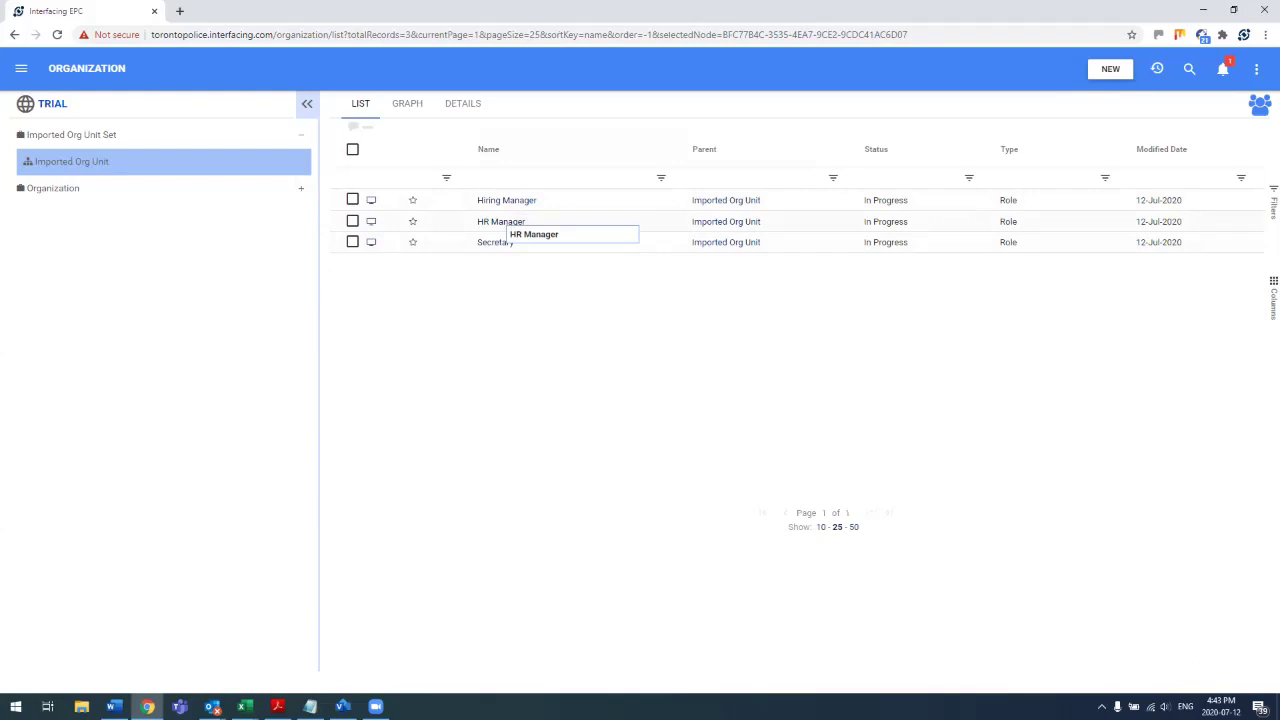
pyautogui.click(500, 221)
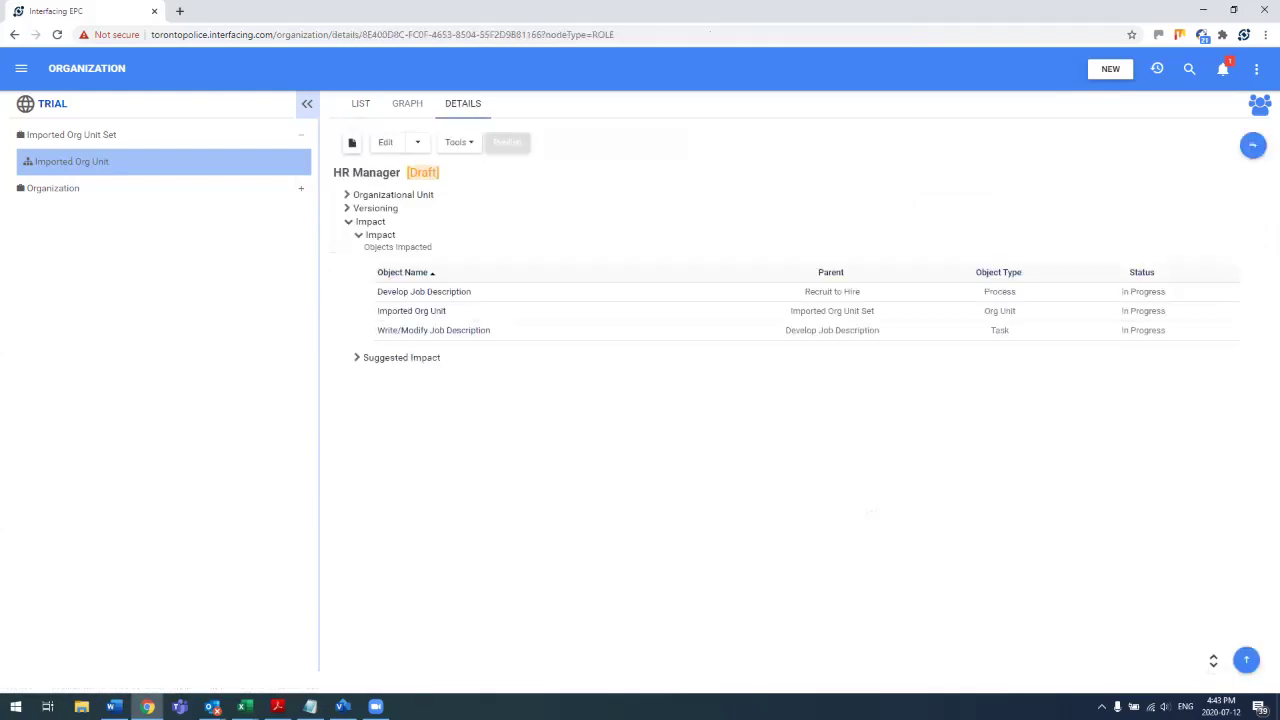
pyautogui.click(424, 292)
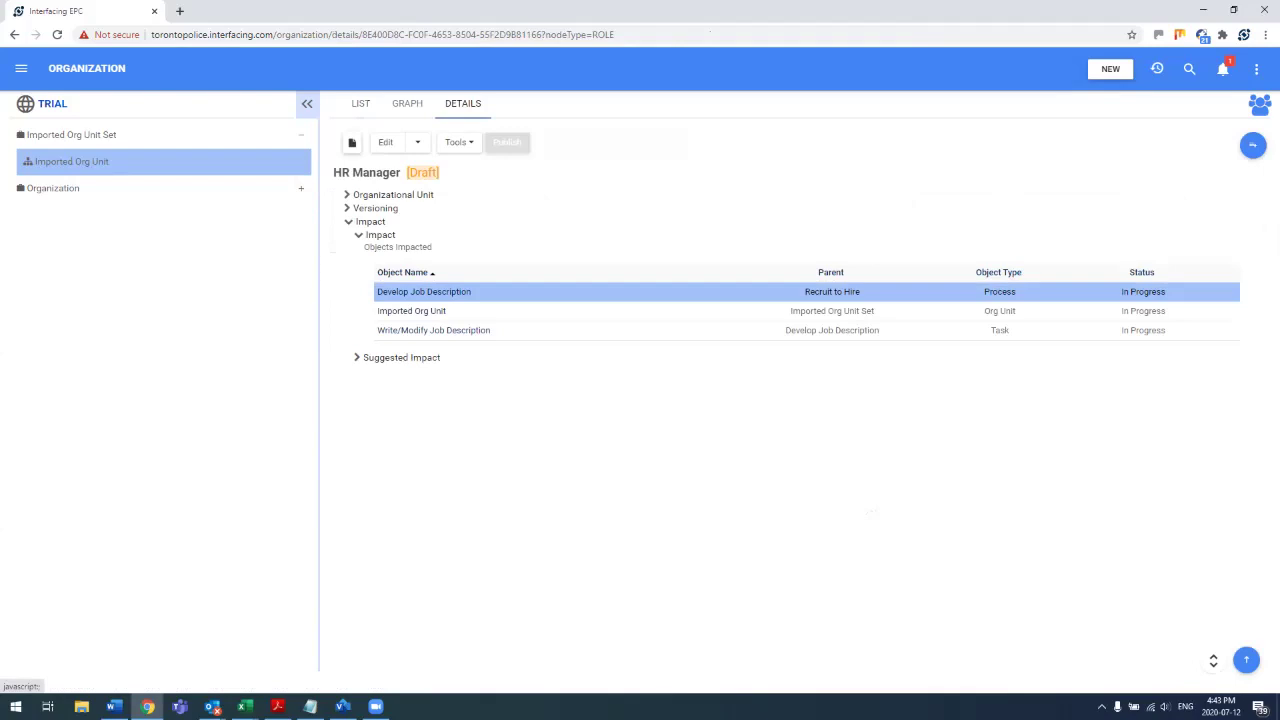
pyautogui.click(411, 310)
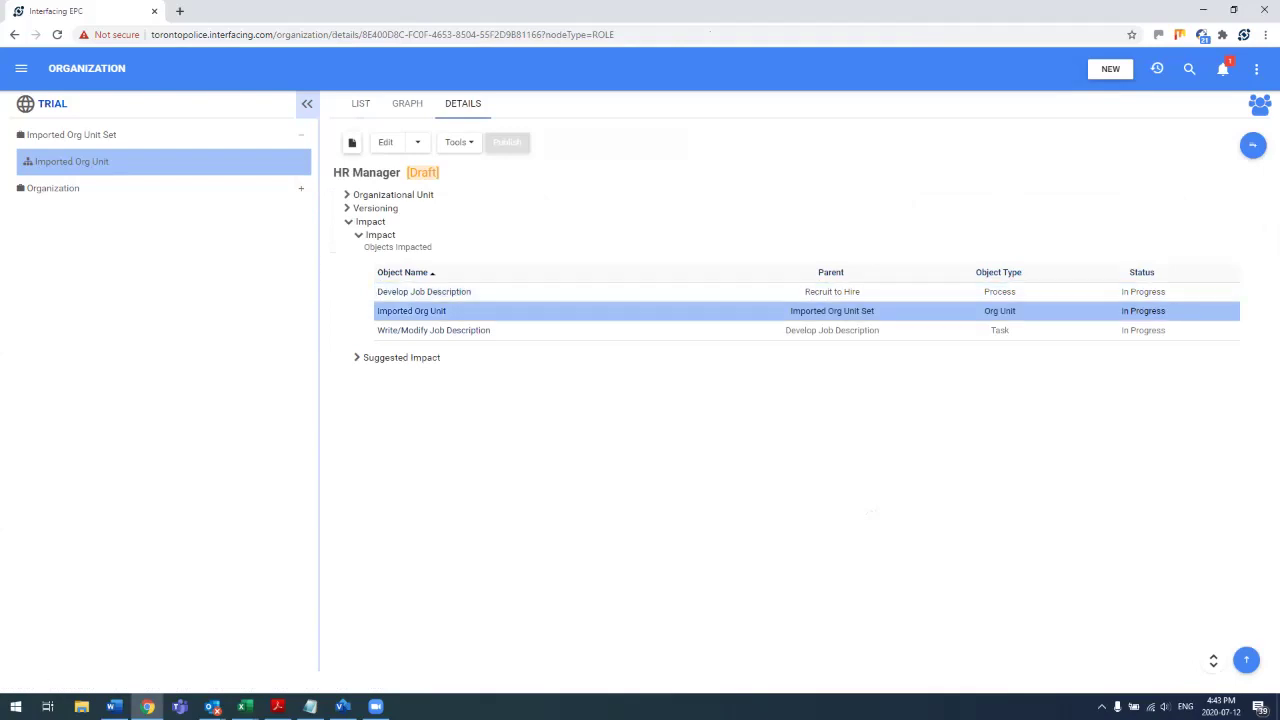
pyautogui.click(433, 330)
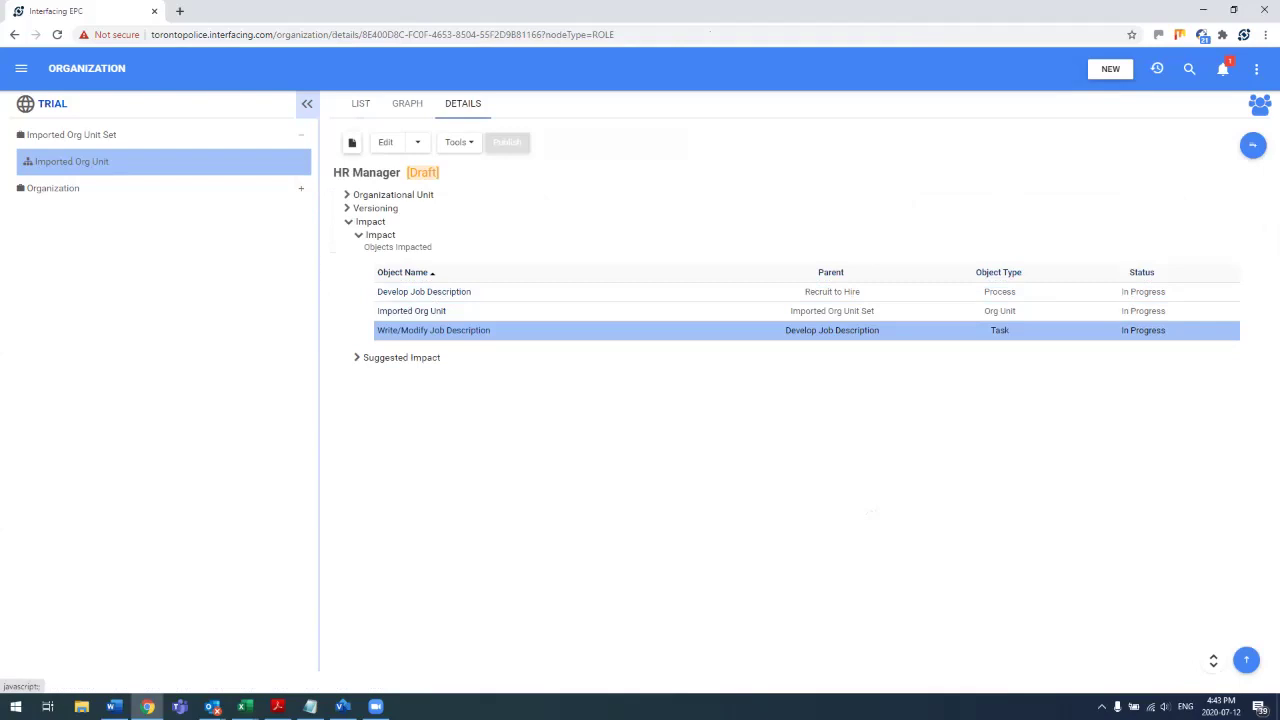
# Open the Write/Modify Job Description task impacted by HR Manager and show the process graph that contains it.
pyautogui.click(433, 331)
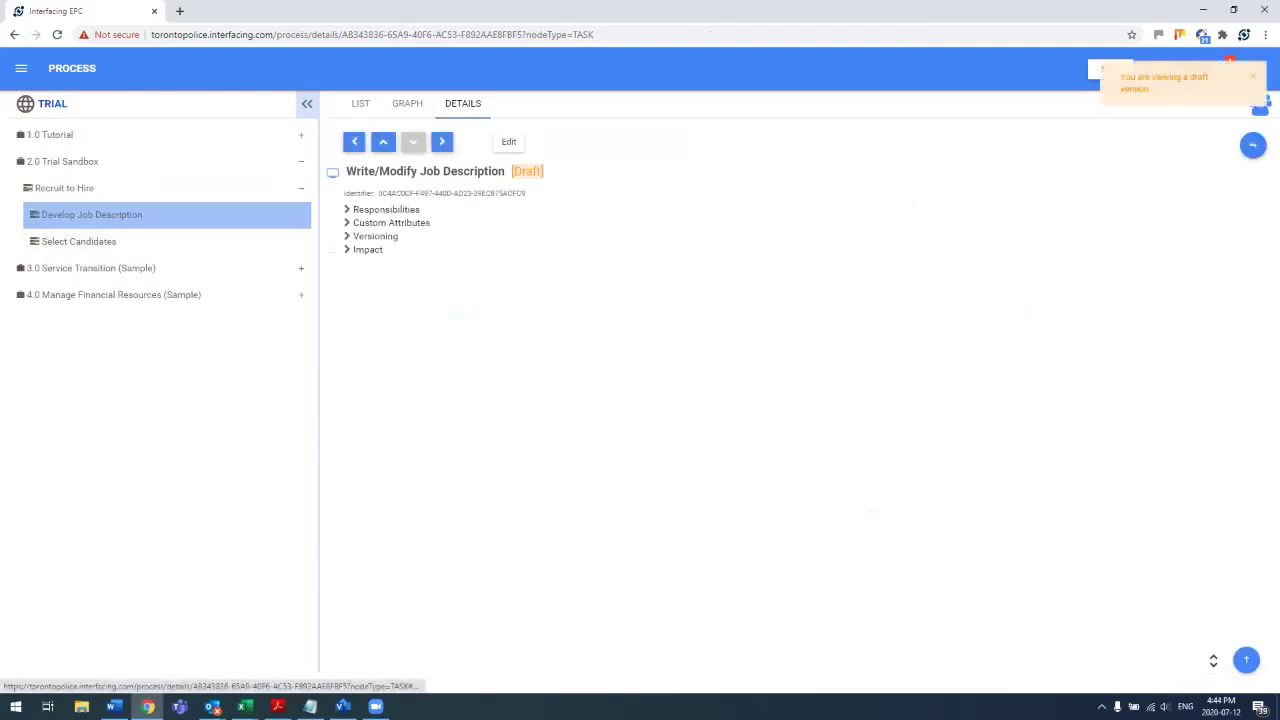
pyautogui.click(407, 104)
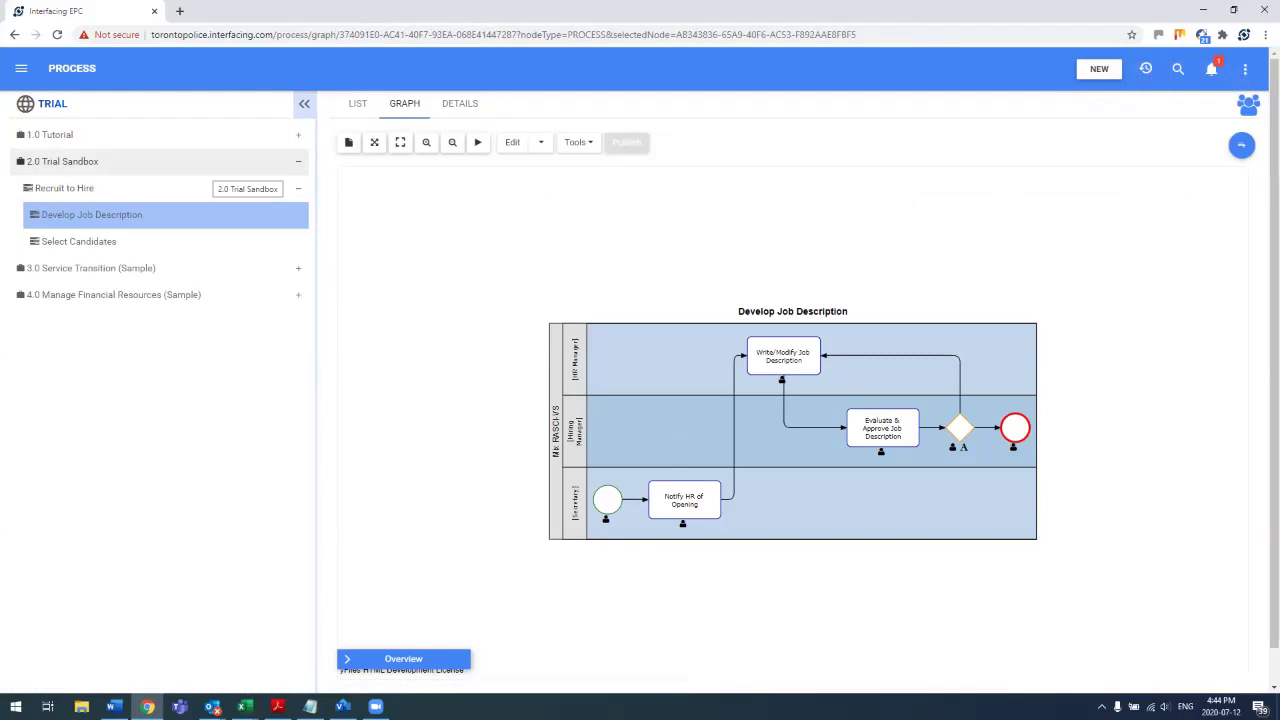
# Start a new process named Change Management under the 2.0 Trial Sandbox process set.
pyautogui.click(207, 164)
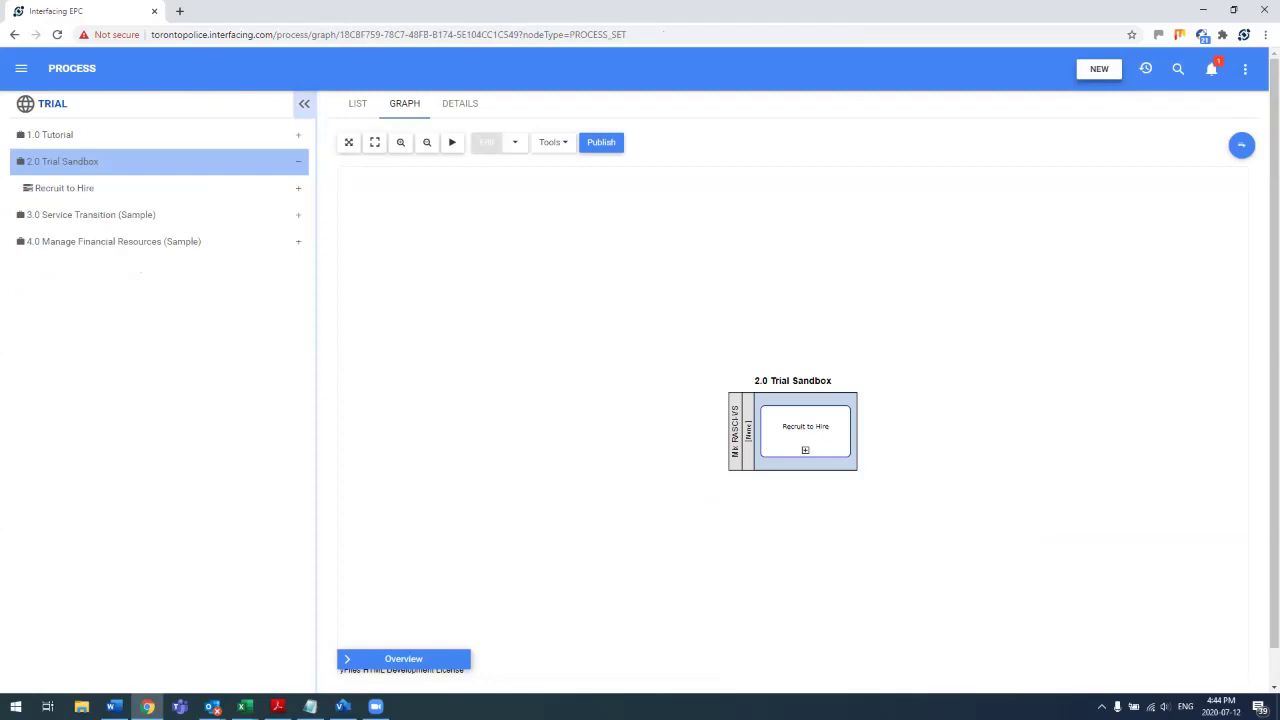
pyautogui.click(1099, 68)
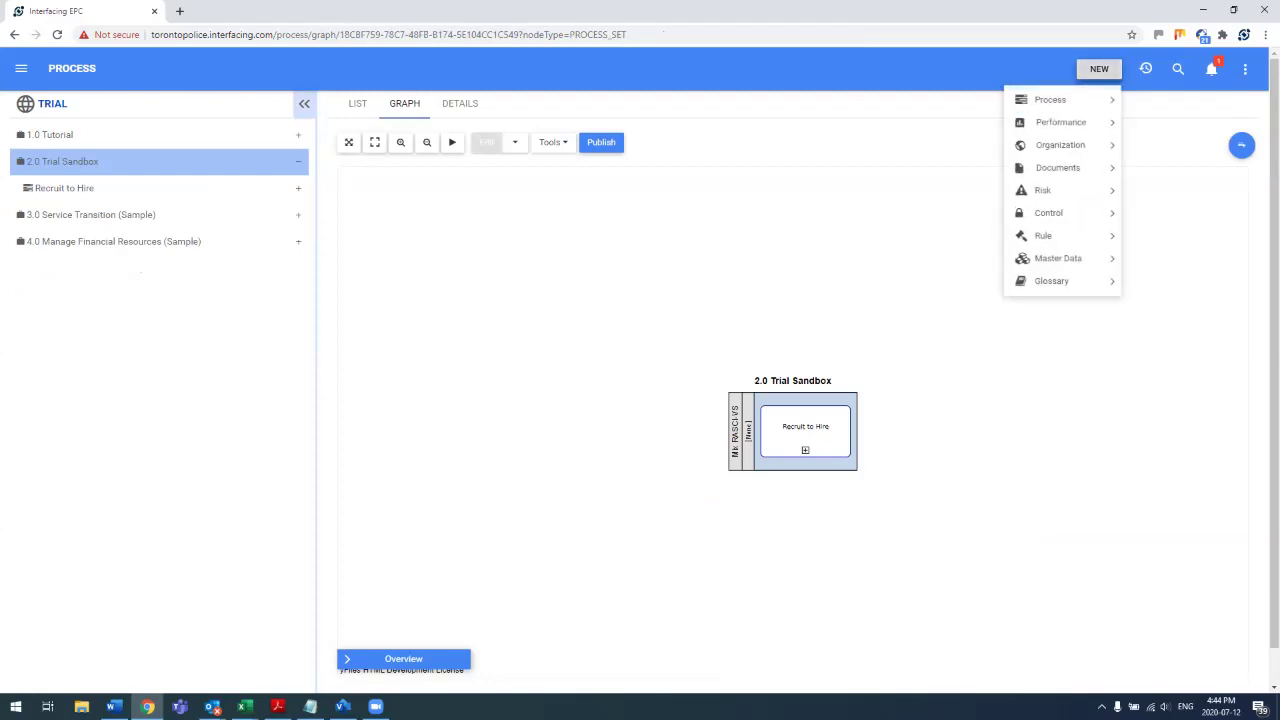
pyautogui.moveTo(1111, 100)
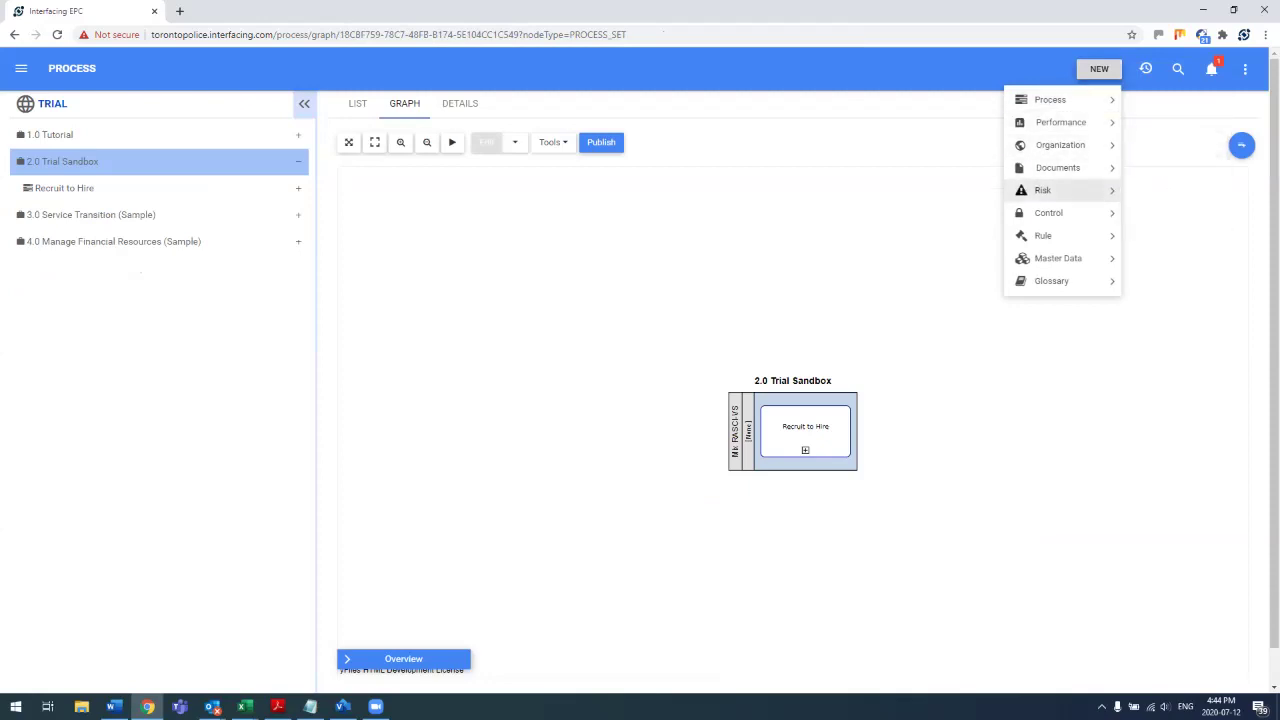
pyautogui.moveTo(1050, 100)
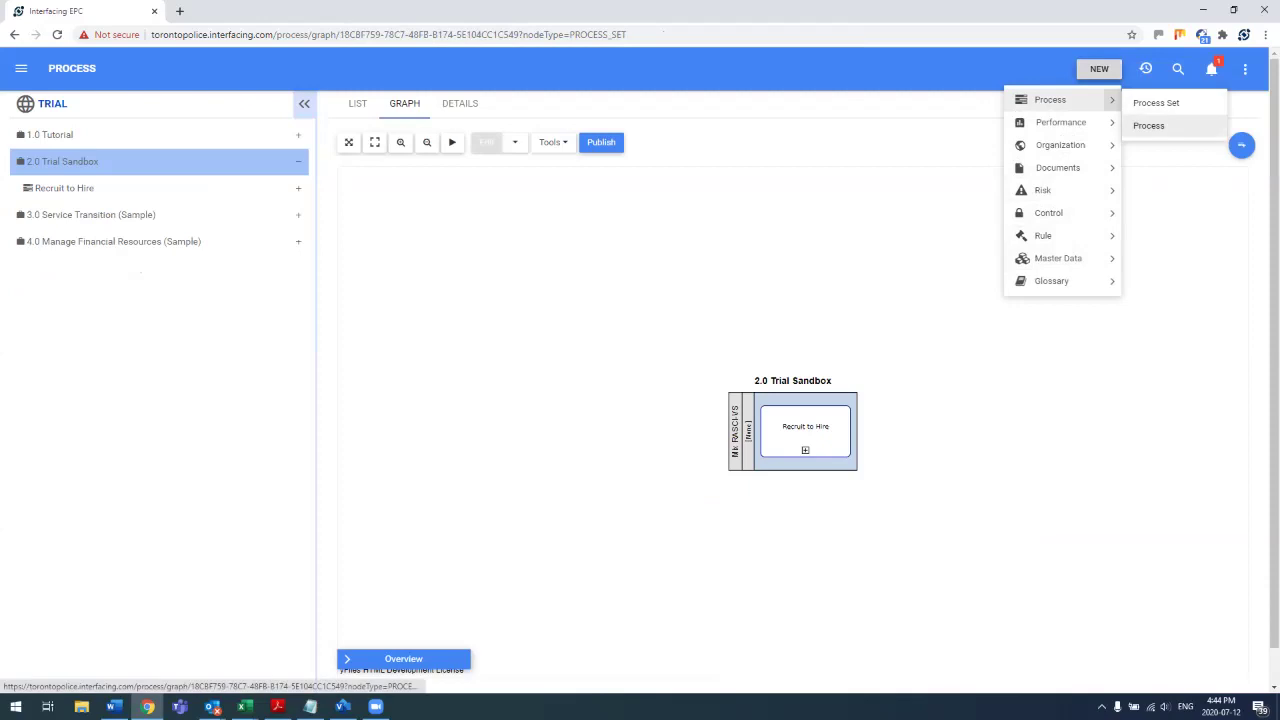
pyautogui.click(1148, 125)
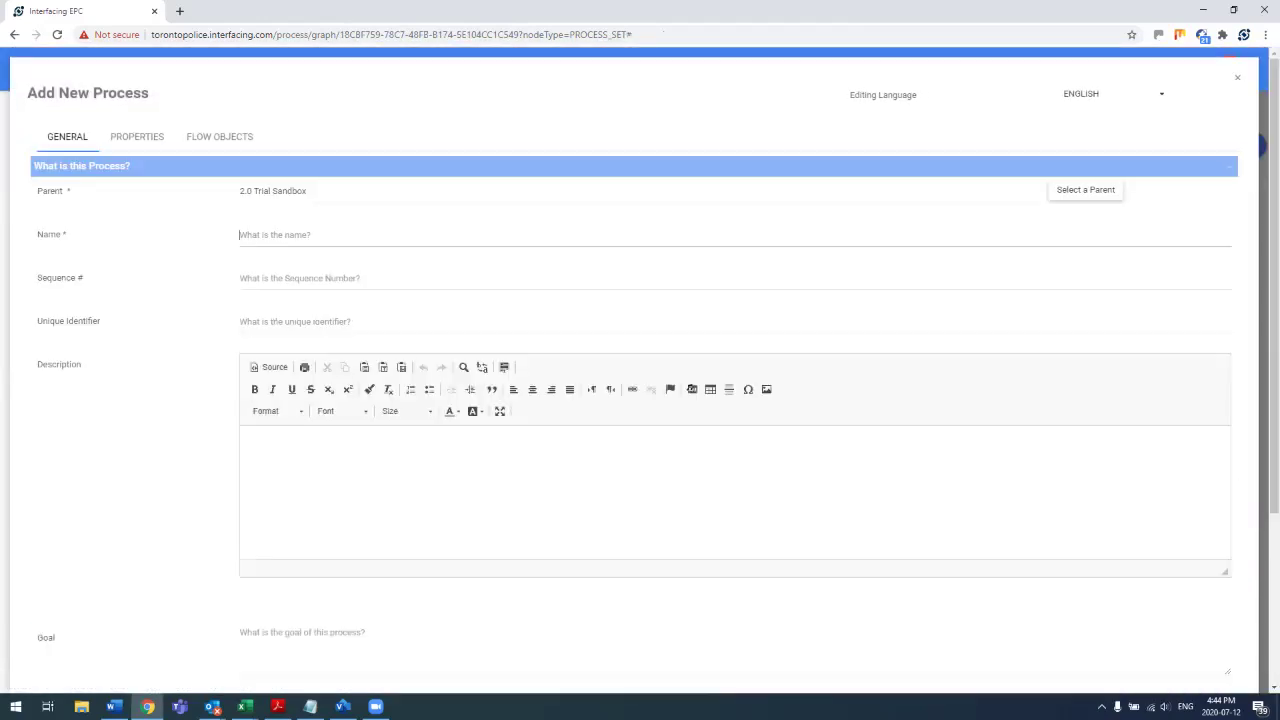
pyautogui.write('Change')
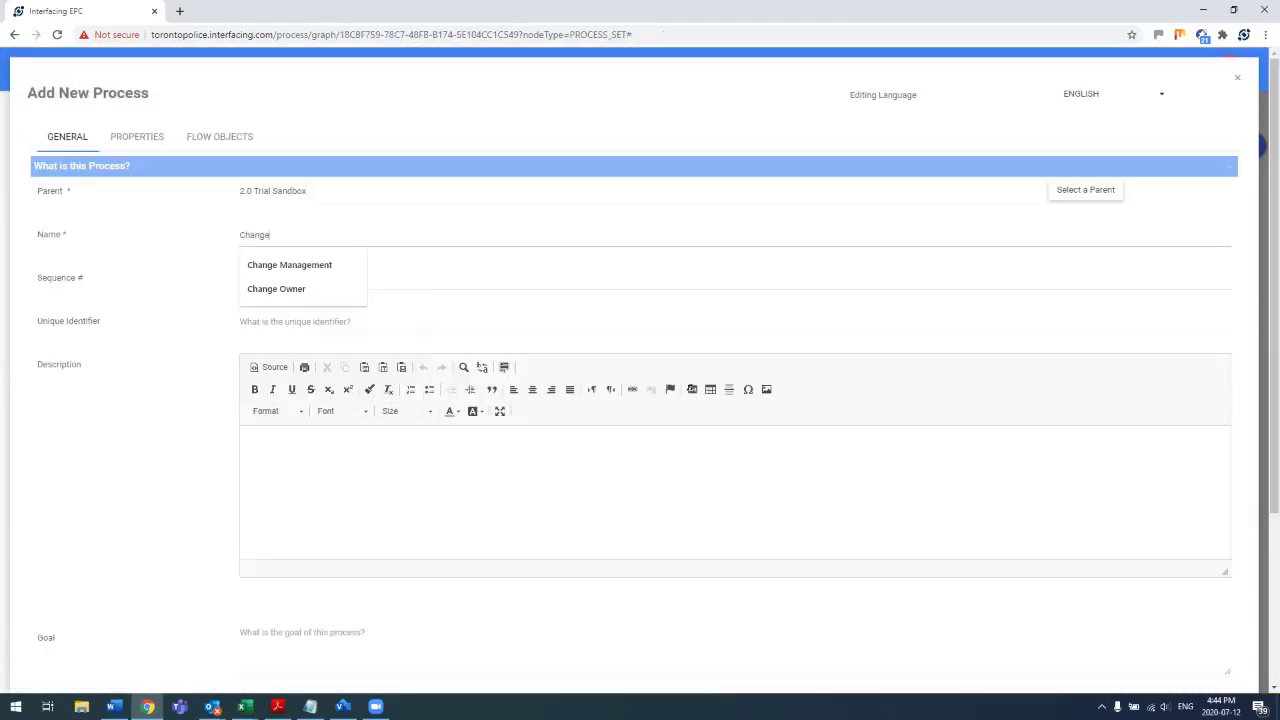
pyautogui.press('Down')
pyautogui.press('Return')
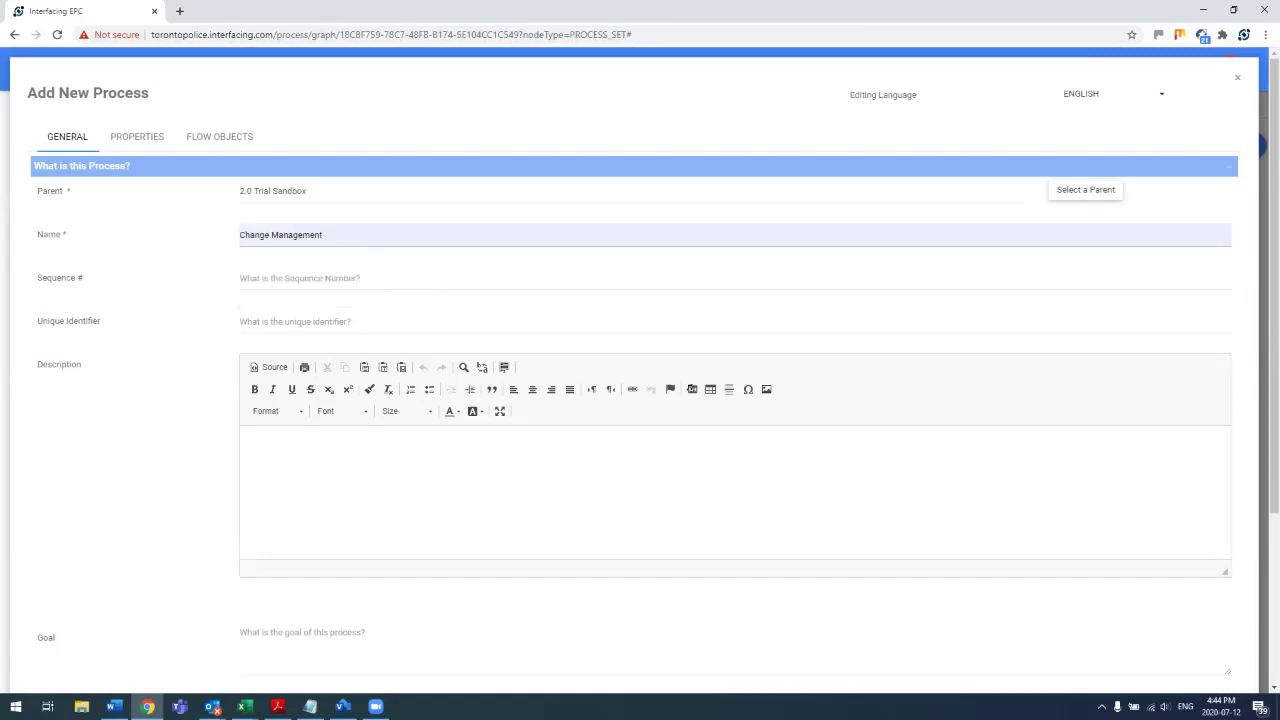
# Add a START flow object to the new process and name it Change Request.
pyautogui.click(219, 136)
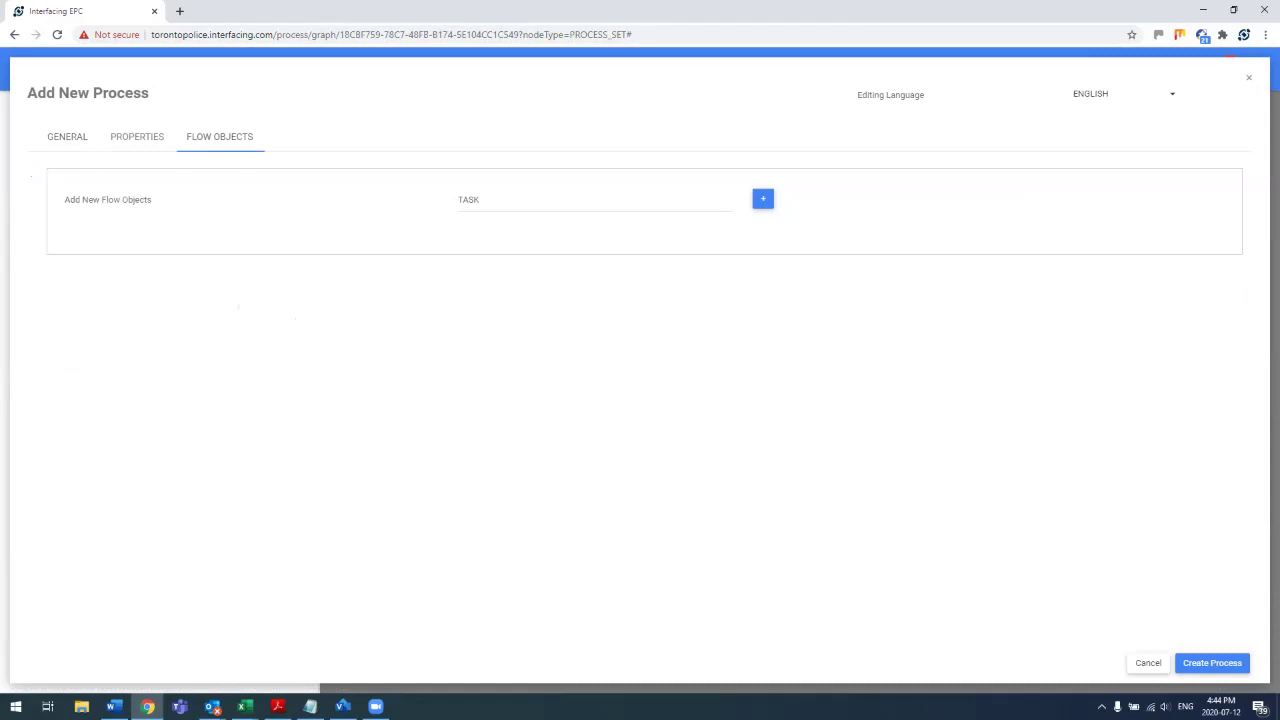
pyautogui.click(595, 200)
pyautogui.click(595, 251)
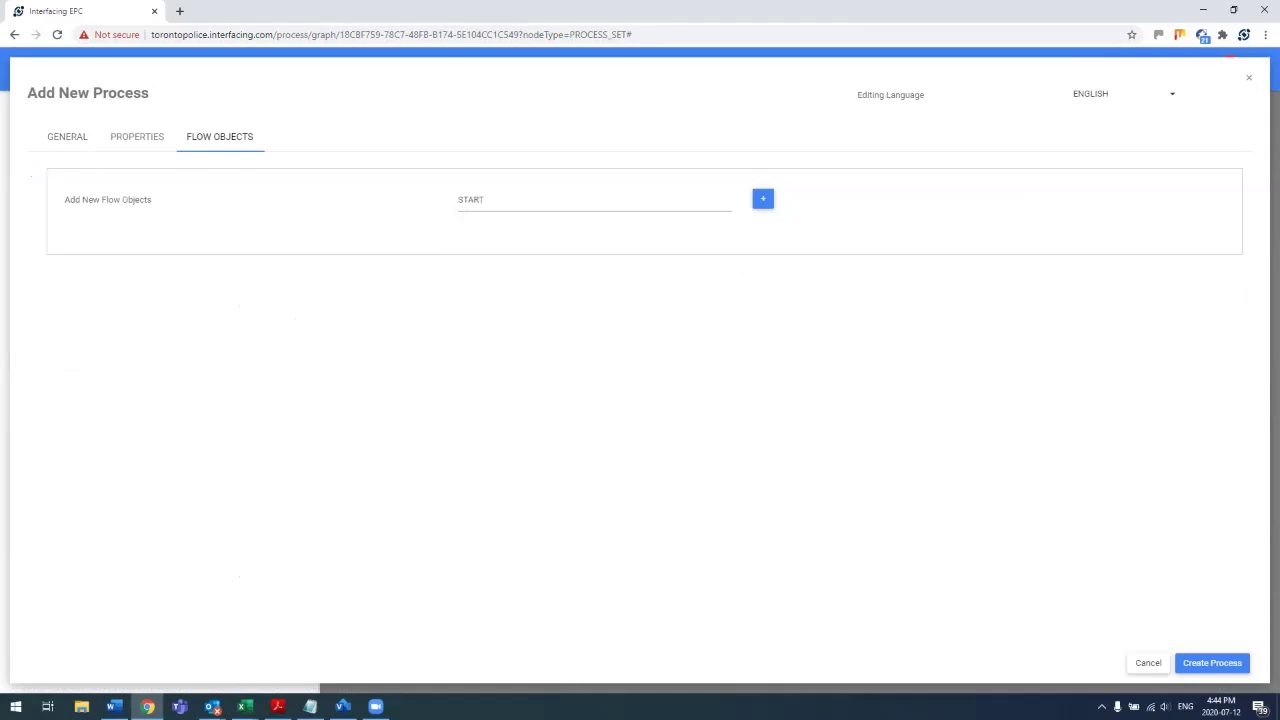
pyautogui.click(763, 199)
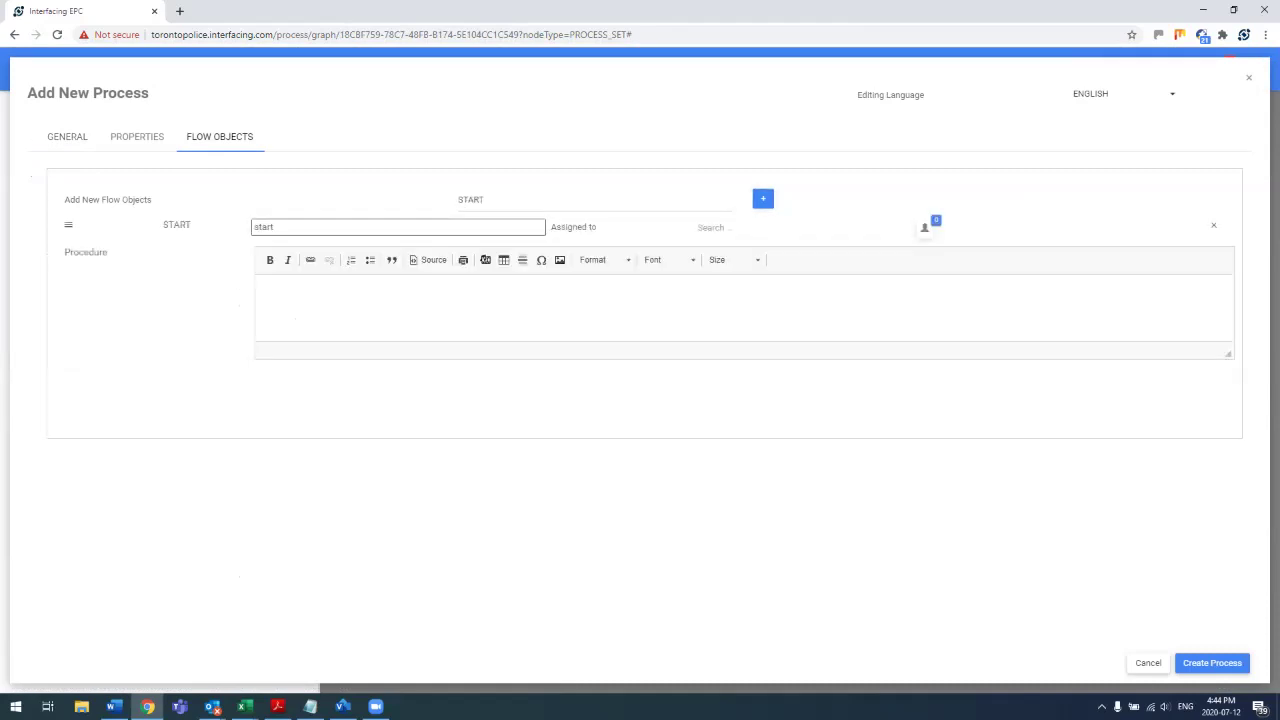
pyautogui.doubleClick(264, 227)
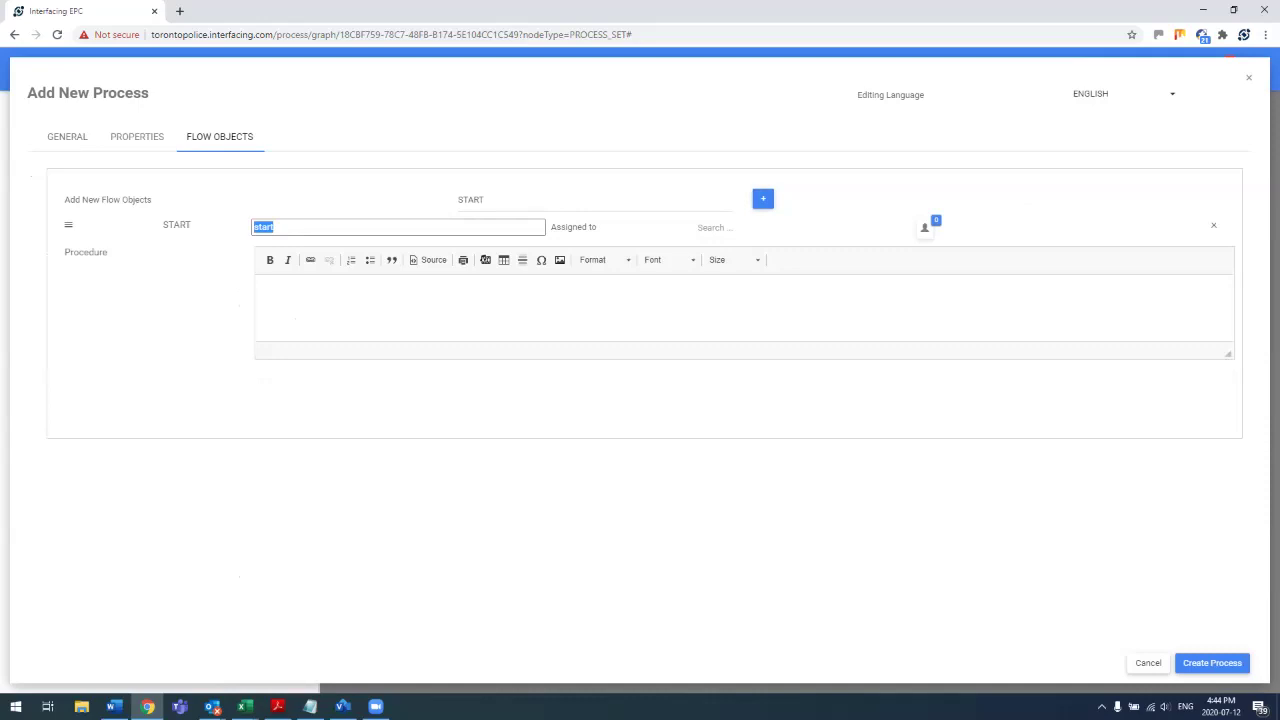
pyautogui.write('Change Rec')
pyautogui.write('uest')
# Assign a Change role to the Change Request start and paste in its procedure text copied from the Word document.
pyautogui.press('Tab')
pyautogui.write('chang')
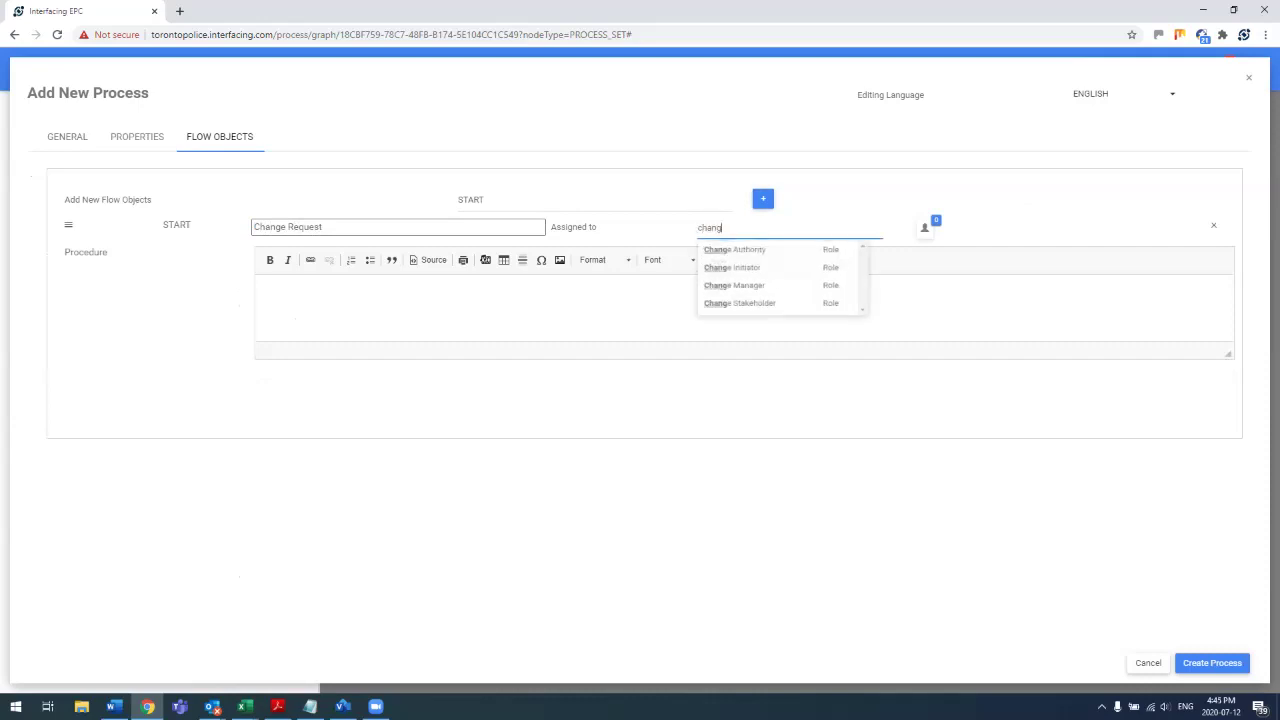
pyautogui.press('Down')
pyautogui.press('Return')
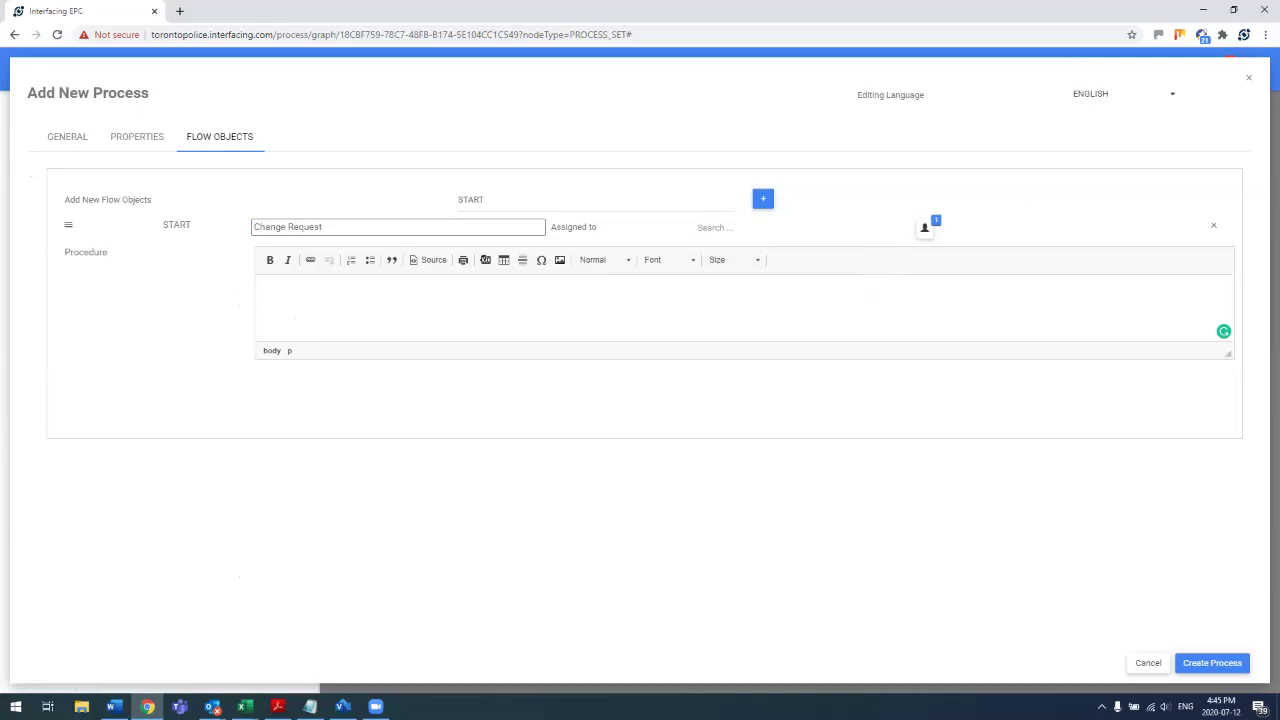
pyautogui.hotkey('alt', 'Tab')
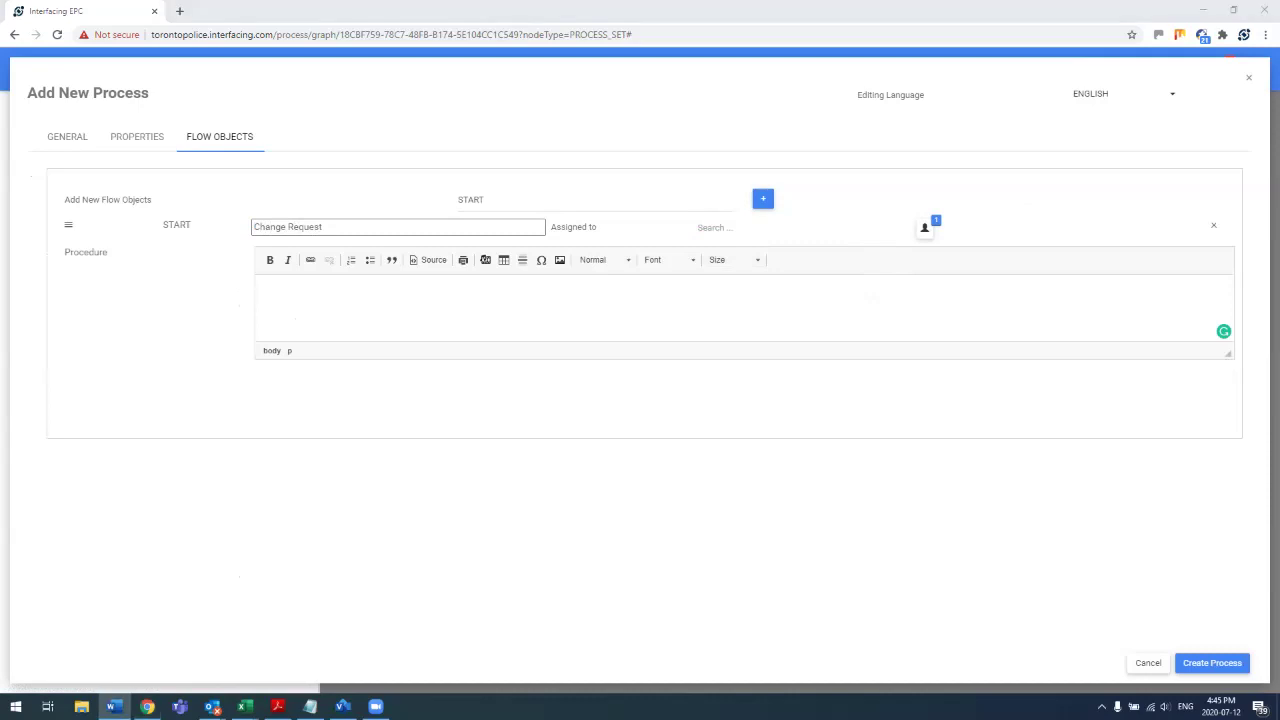
pyautogui.hotkey('ctrl', 'c')
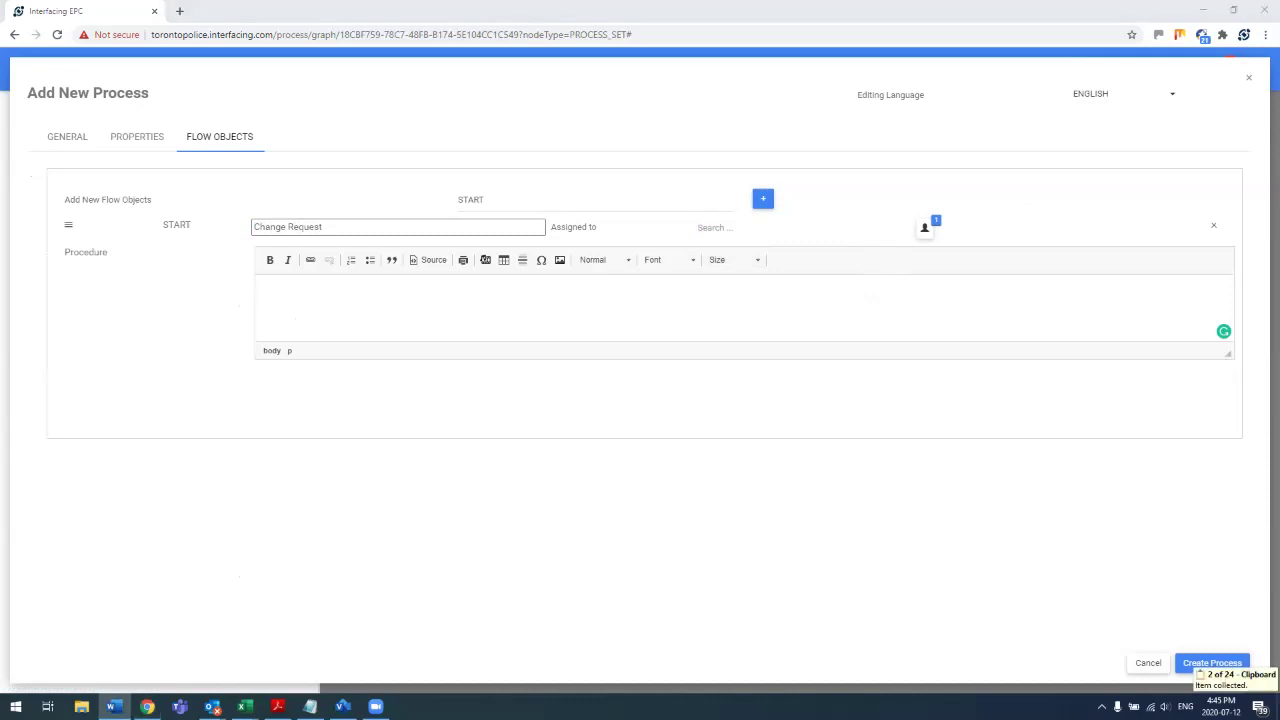
pyautogui.hotkey('alt', 'Tab')
pyautogui.hotkey('ctrl', 'v')
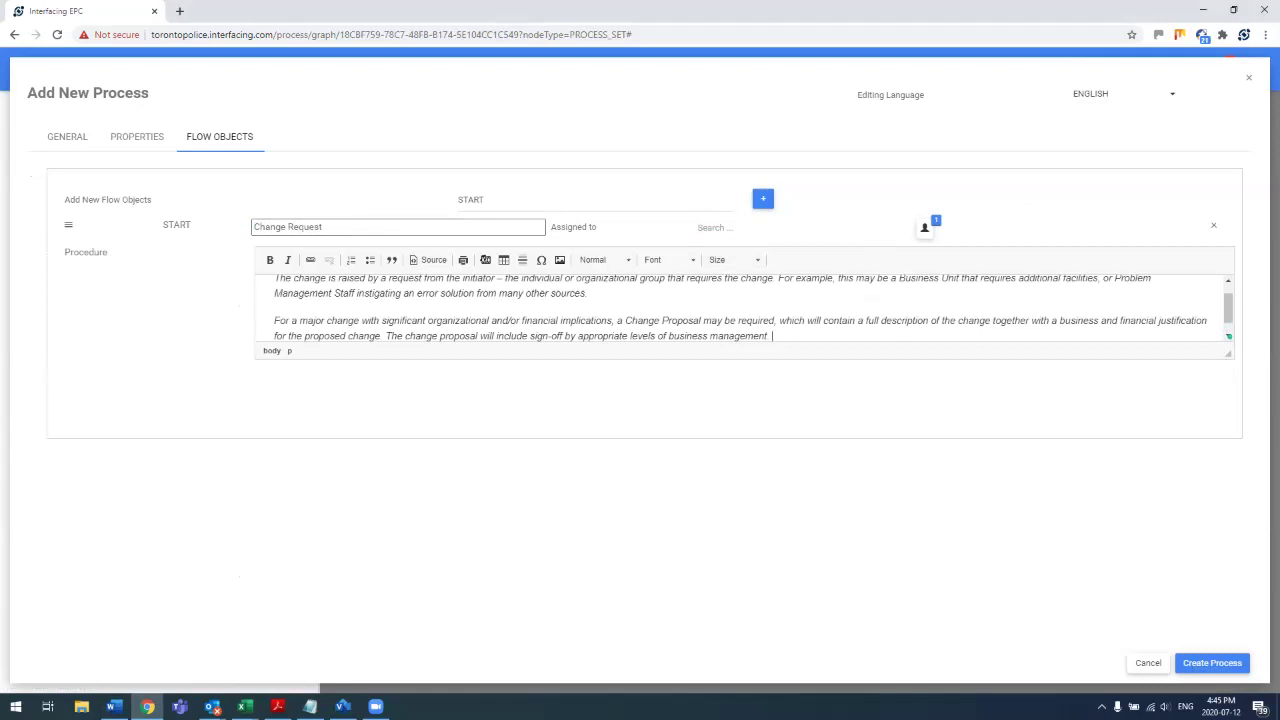
# Add a TASK flow object and name it Assess the Change.
pyautogui.click(495, 200)
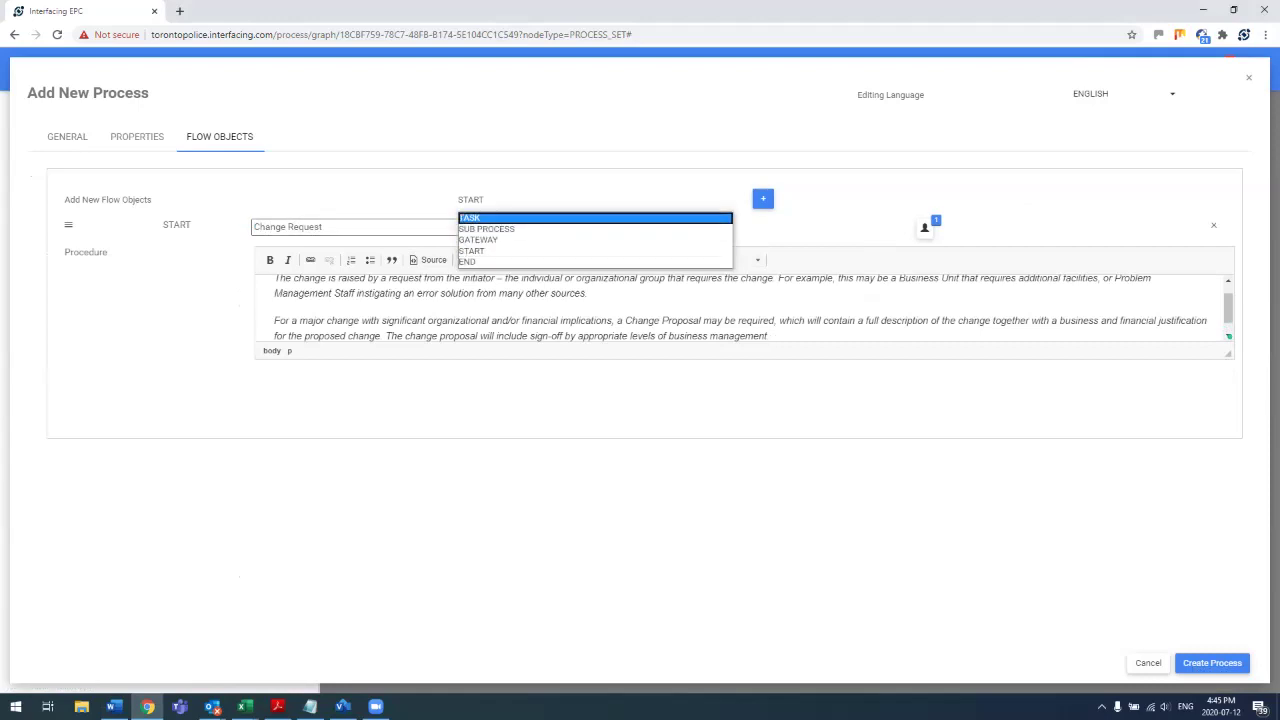
pyautogui.click(490, 217)
pyautogui.click(763, 199)
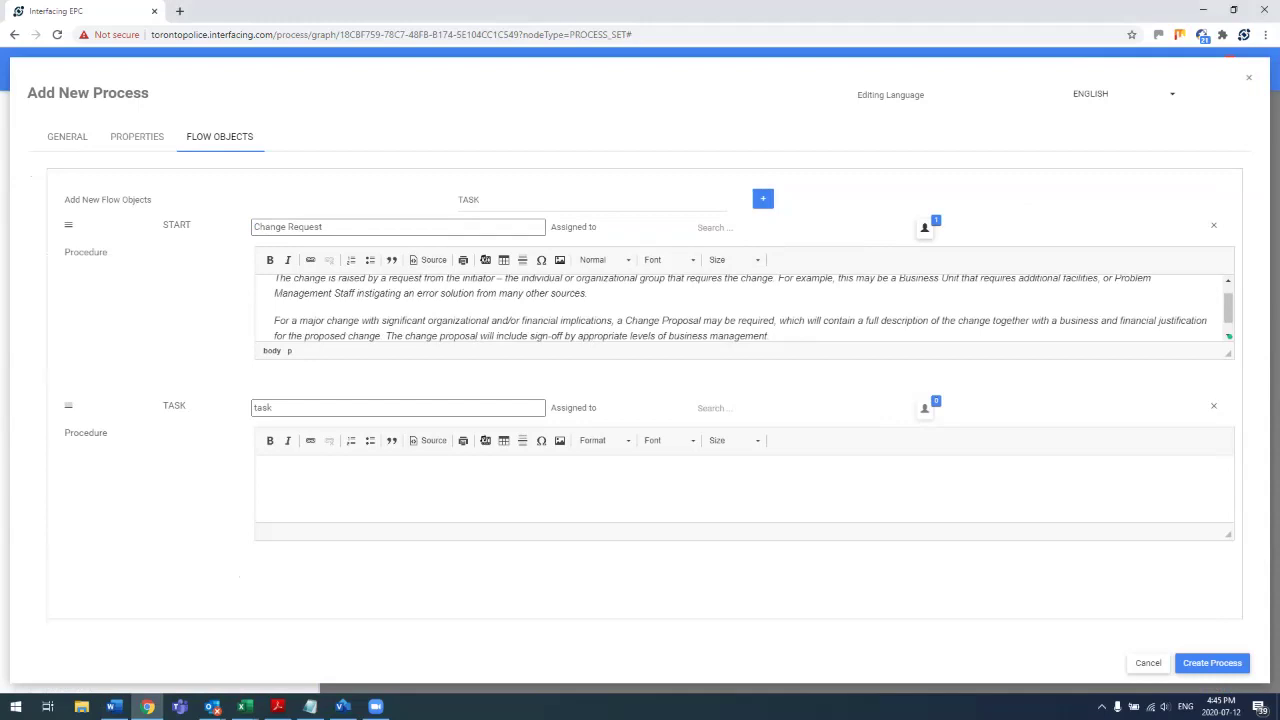
pyautogui.press('Tab')
pyautogui.write('Assess te CHang')
pyautogui.press('BackSpace')
pyautogui.press('BackSpace')
pyautogui.press('BackSpace')
pyautogui.press('BackSpace')
pyautogui.write('hange')
pyautogui.click(292, 407)
pyautogui.write('h')
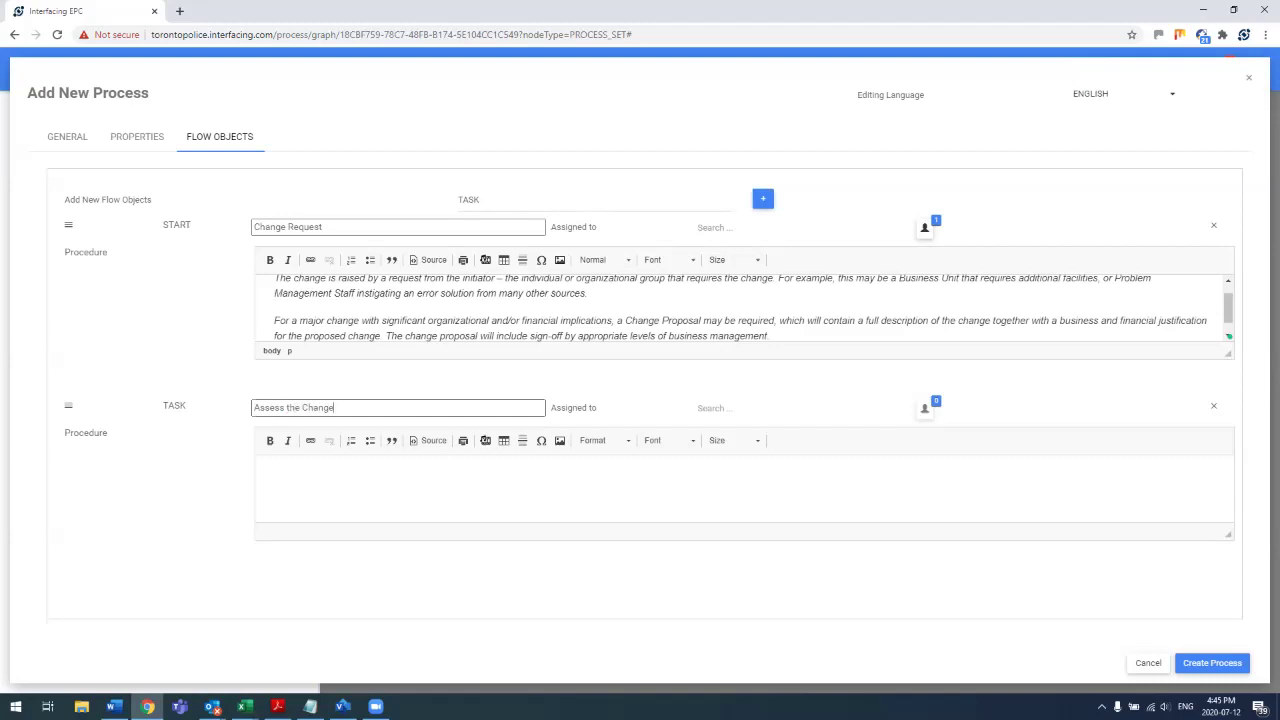
pyautogui.click(334, 407)
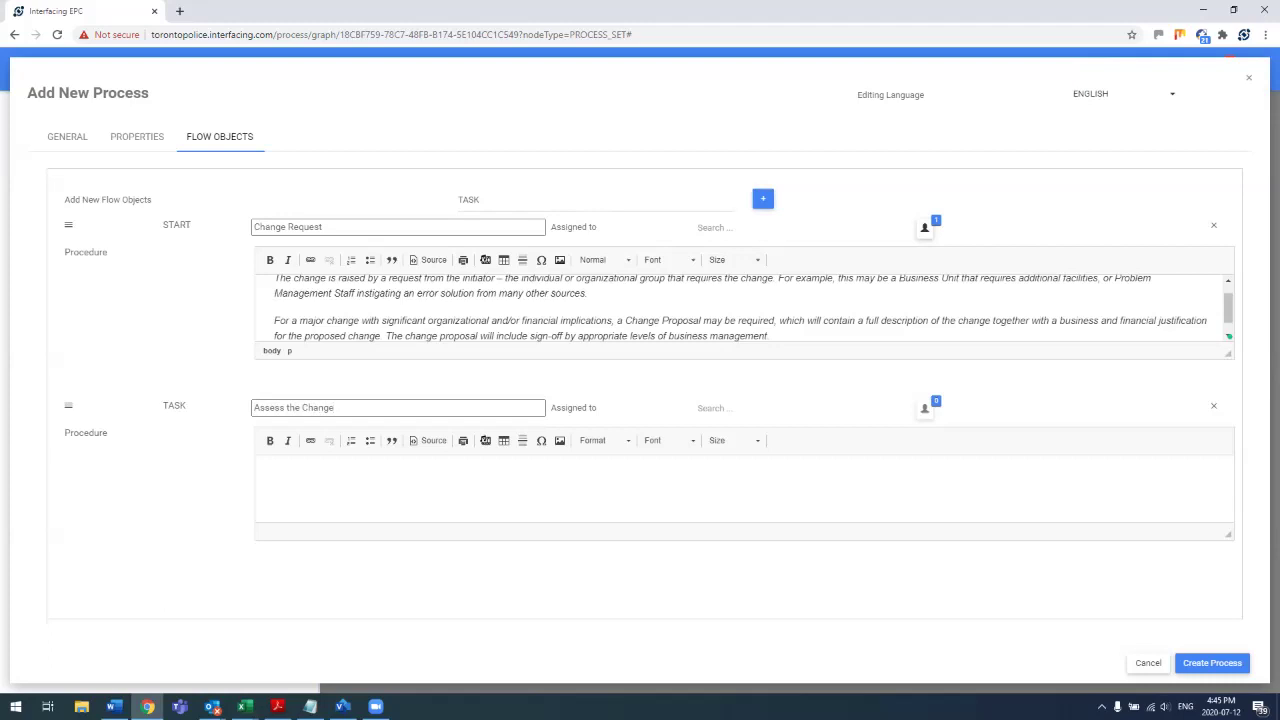
# Assign a Change role to the Assess the Change task and paste in its procedure text copied from the Word document.
pyautogui.click(716, 408)
pyautogui.write('chan')
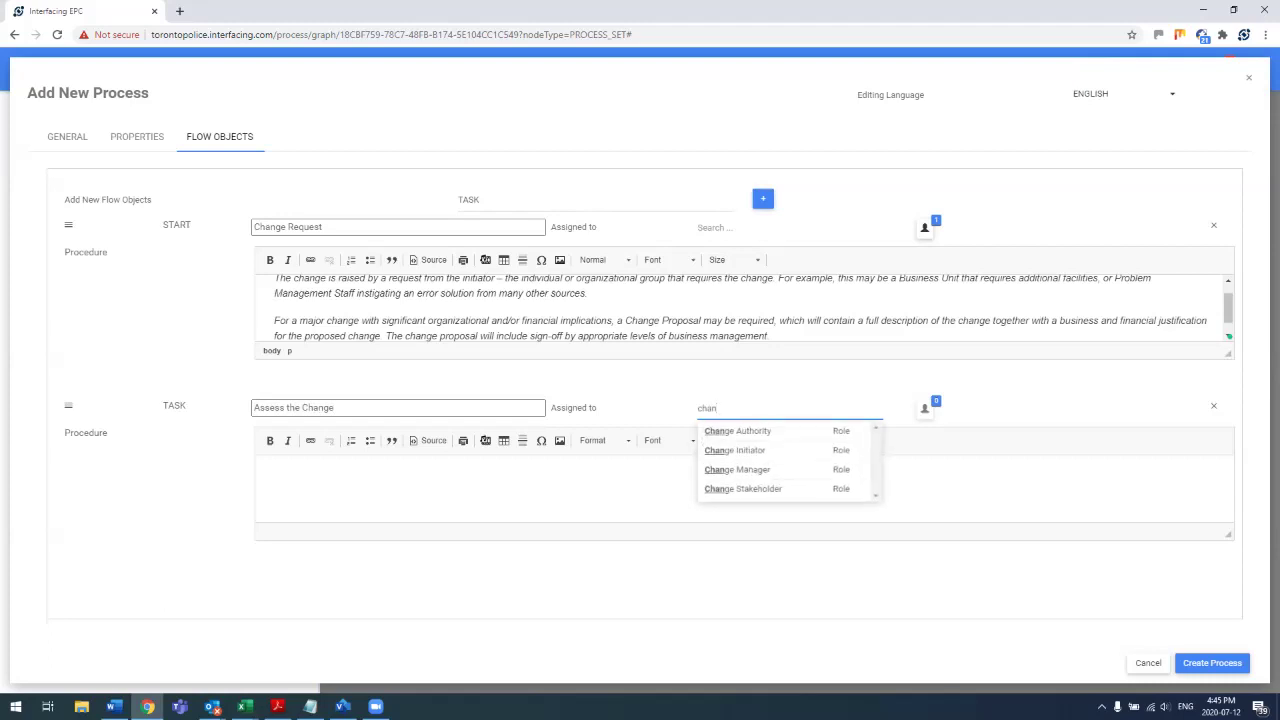
pyautogui.press('Down')
pyautogui.press('Down')
pyautogui.press('Down')
pyautogui.press('Return')
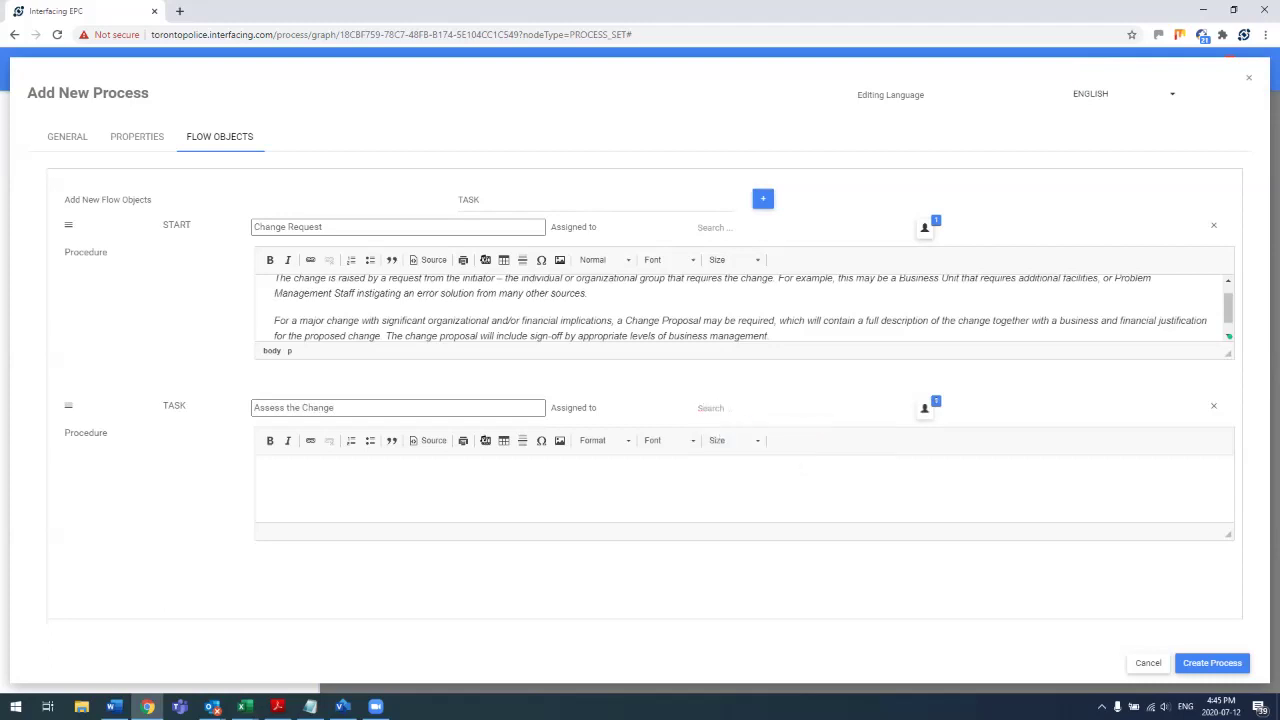
pyautogui.hotkey('alt', 'Tab')
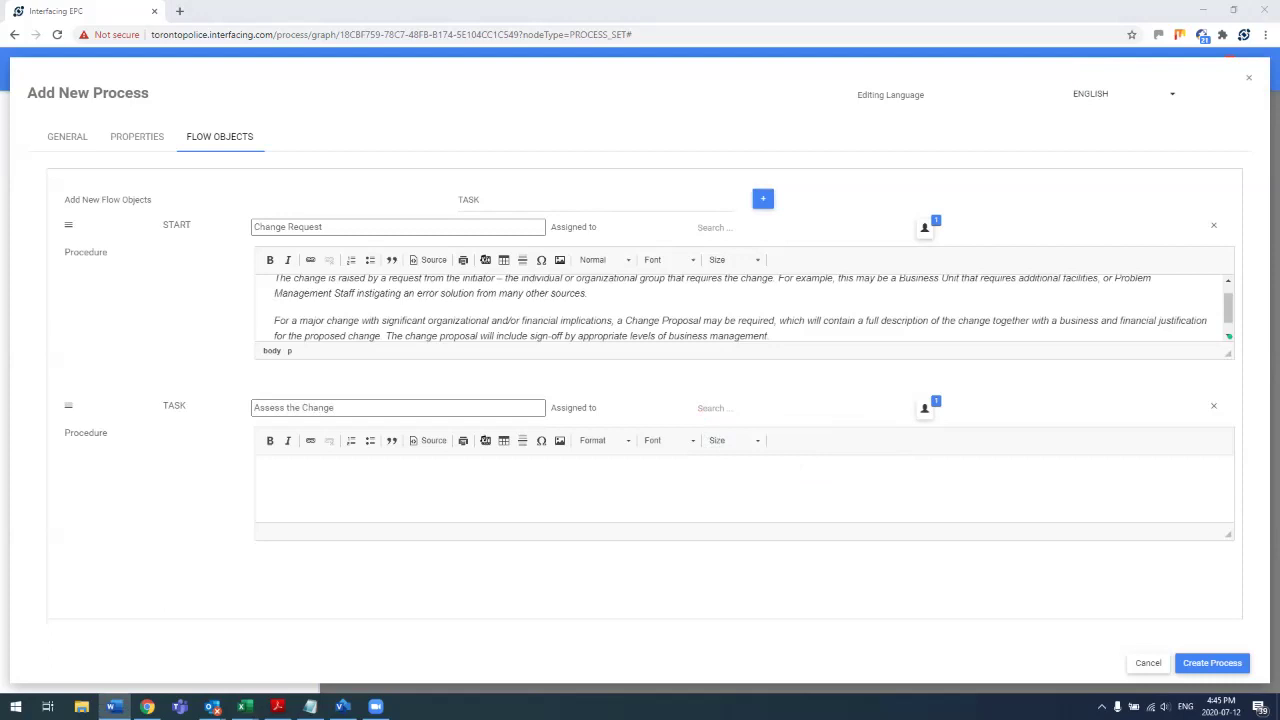
pyautogui.hotkey('ctrl', 'c')
pyautogui.hotkey('alt', 'Tab')
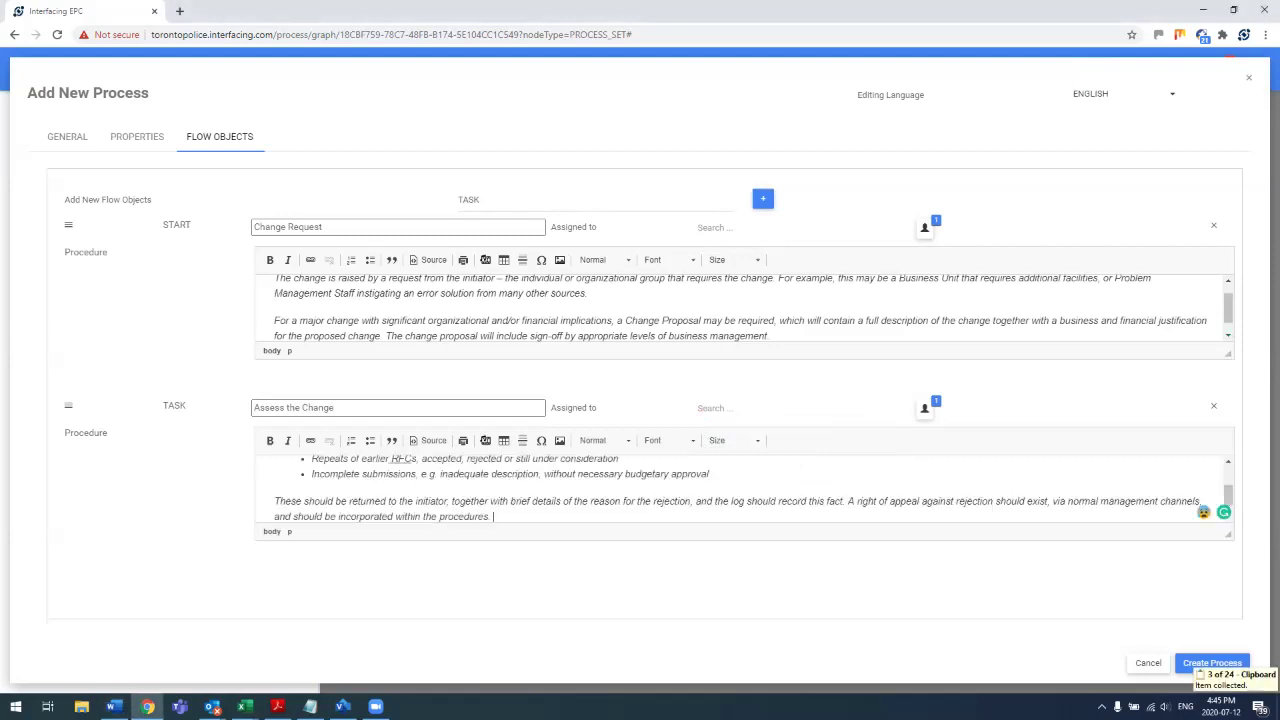
pyautogui.hotkey('ctrl', 'v')
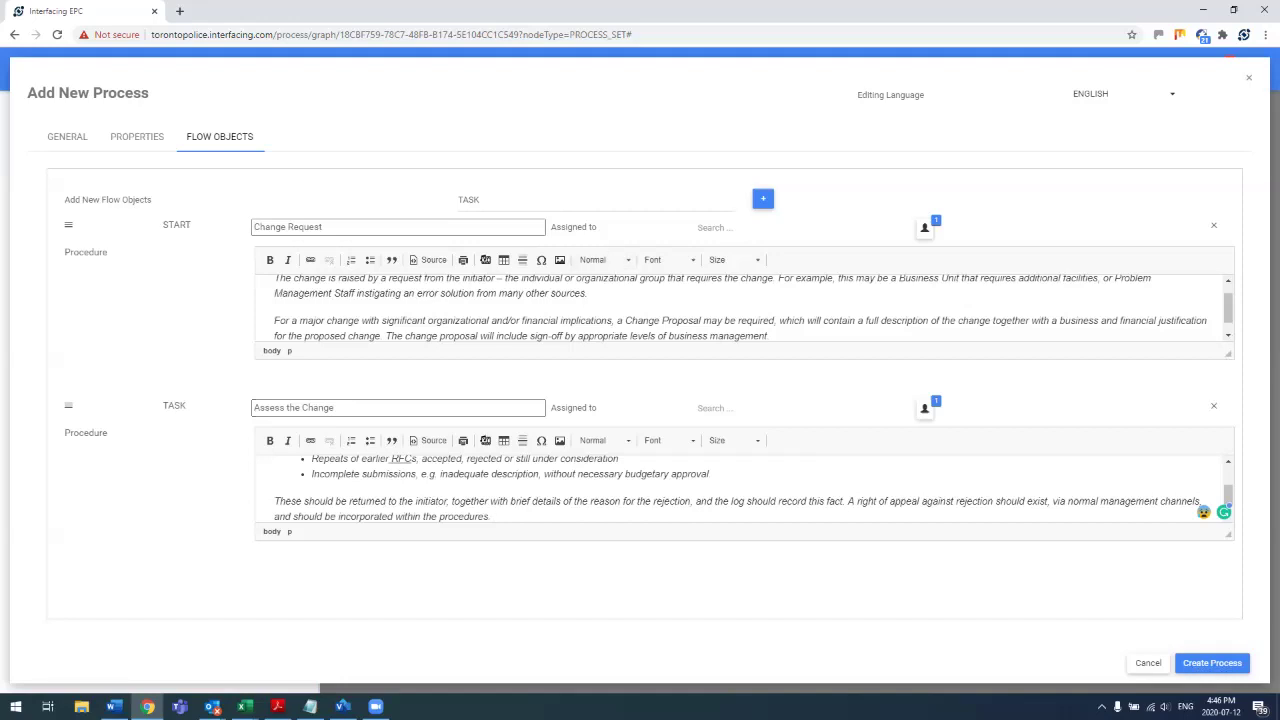
# Add a second task named Implement the change and paste in its procedure text copied from the Word document.
pyautogui.click(763, 199)
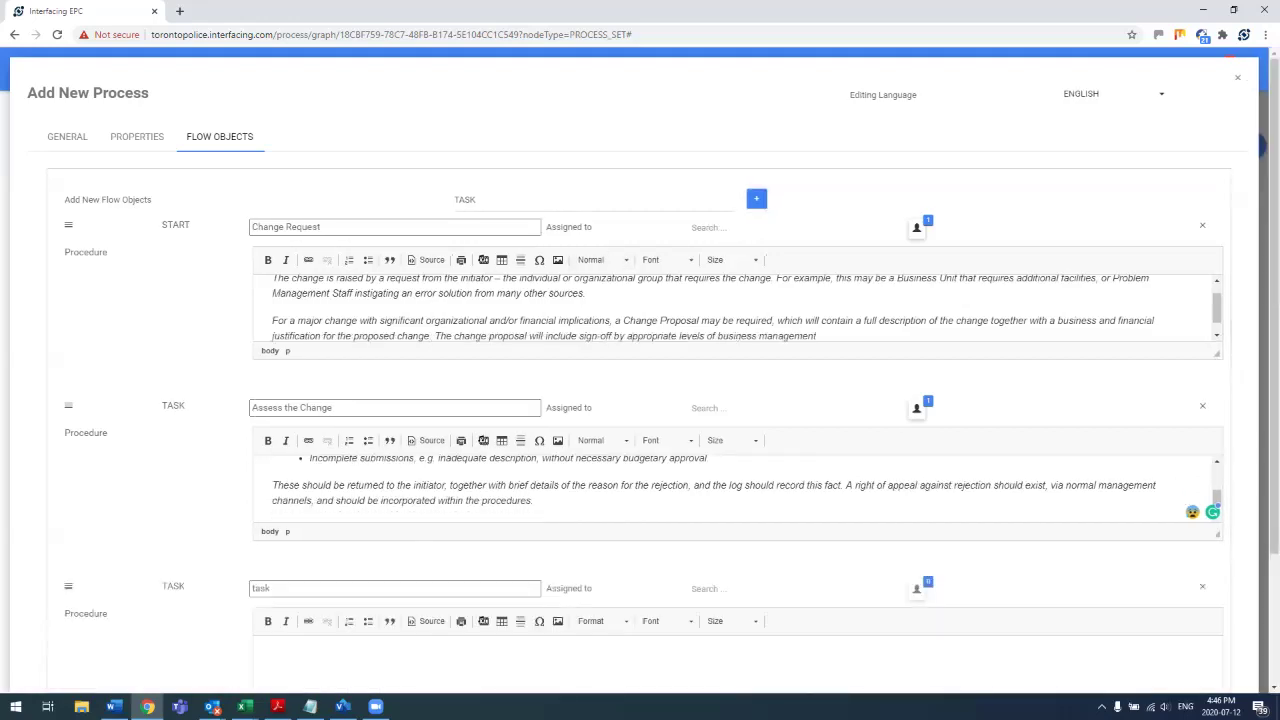
pyautogui.write('Implement the change')
pyautogui.hotkey('alt', 'Tab')
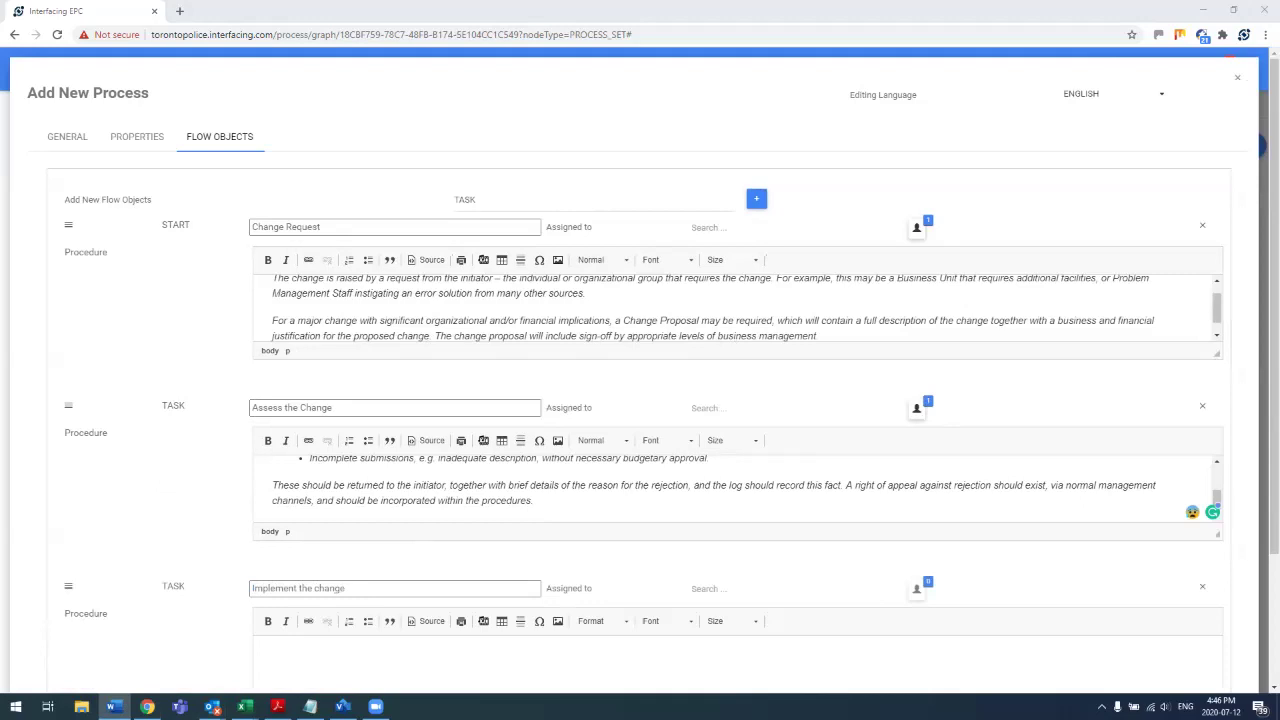
pyautogui.hotkey('ctrl', 'c')
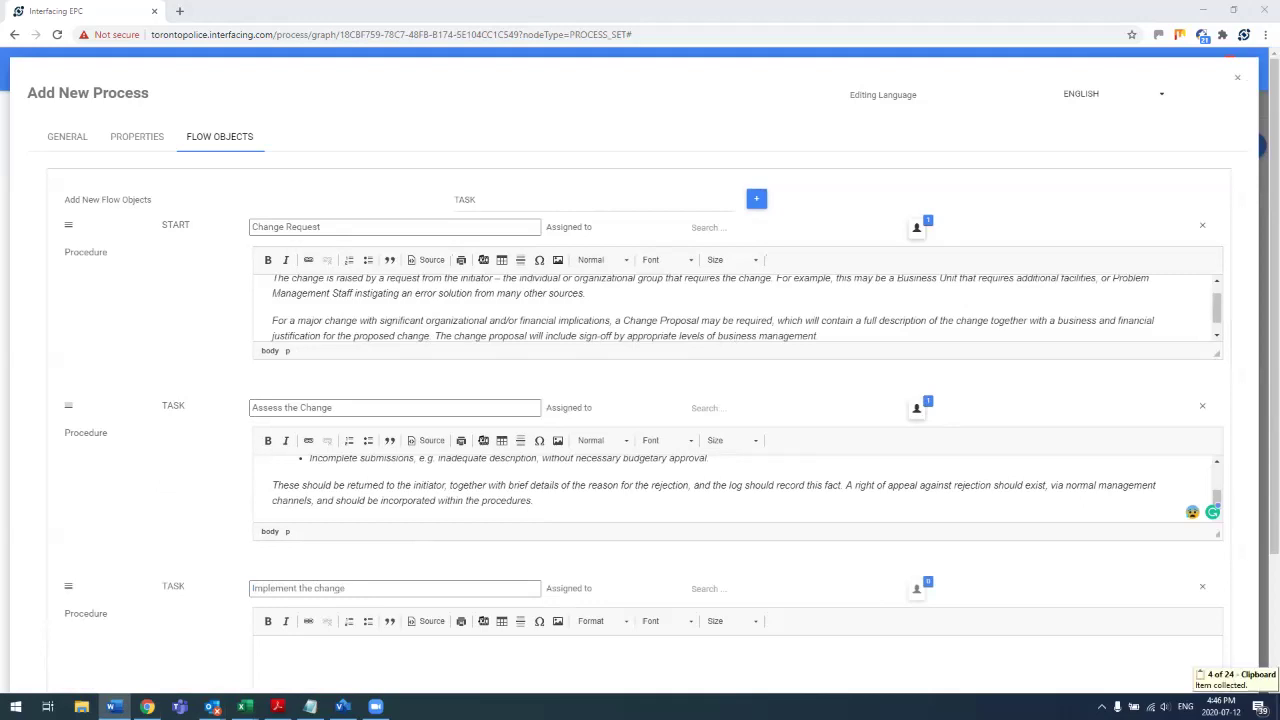
pyautogui.hotkey('alt', 'Tab')
pyautogui.hotkey('ctrl', 'v')
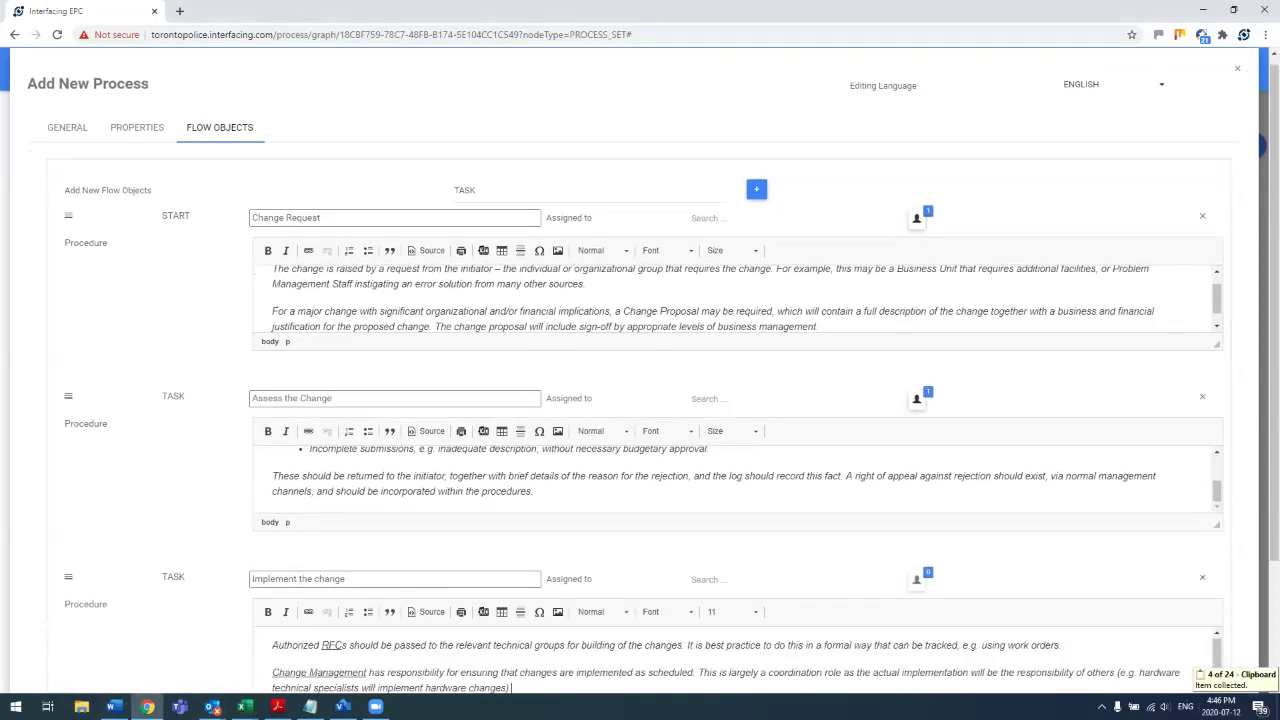
pyautogui.scroll(-2, 640, 370)
pyautogui.scroll(-1, 730, 510)
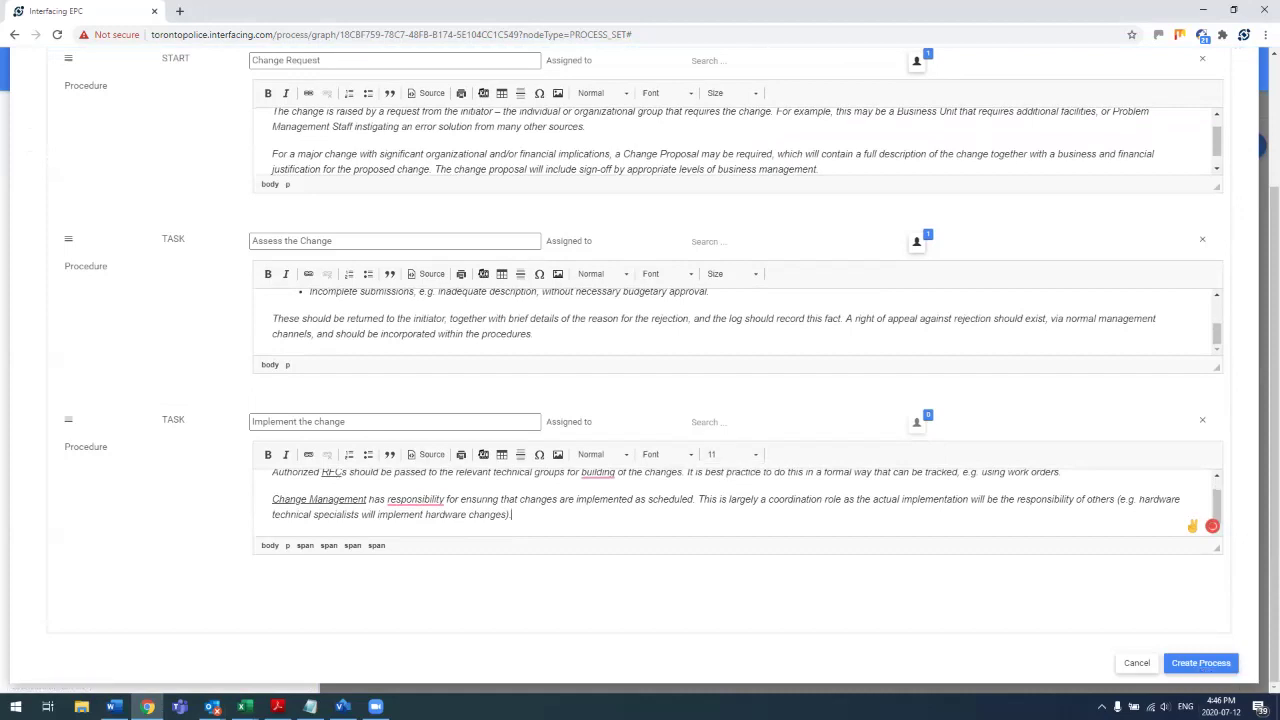
# Add an END flow object after the Implement the change task, keeping its default name.
pyautogui.scroll(2, 640, 370)
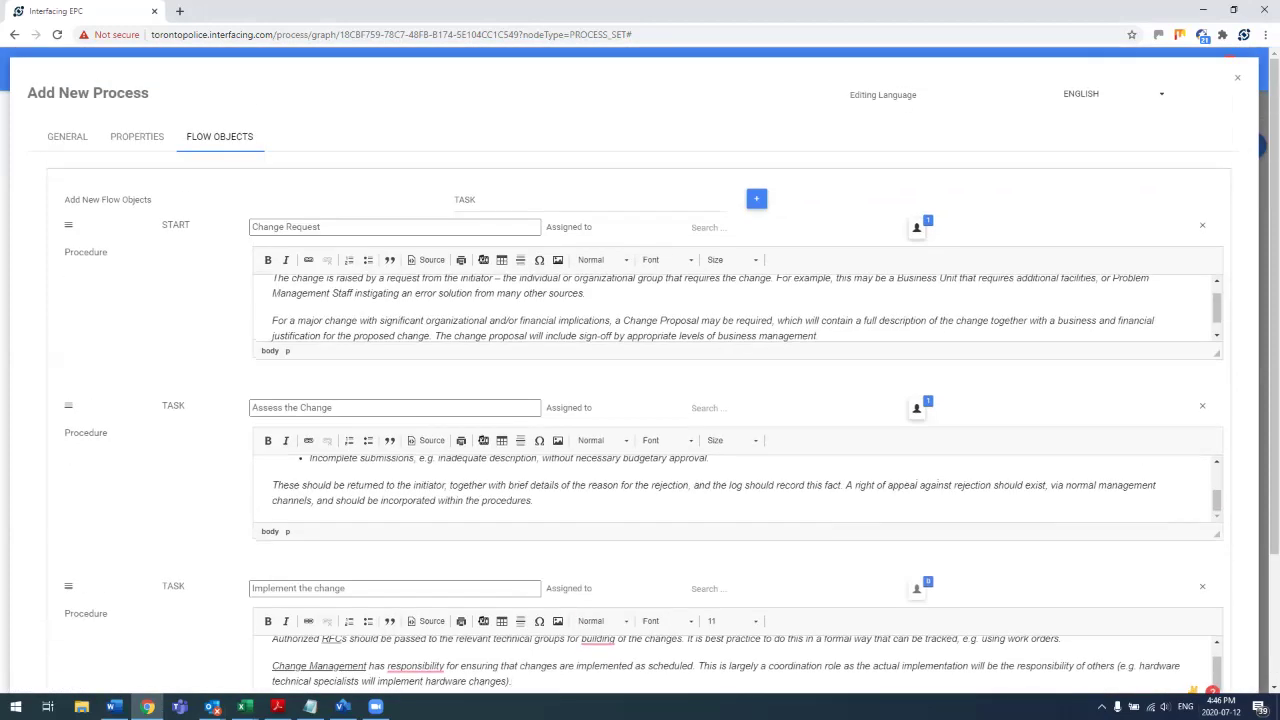
pyautogui.click(589, 200)
pyautogui.click(540, 262)
pyautogui.click(757, 199)
pyautogui.scroll(-4, 640, 370)
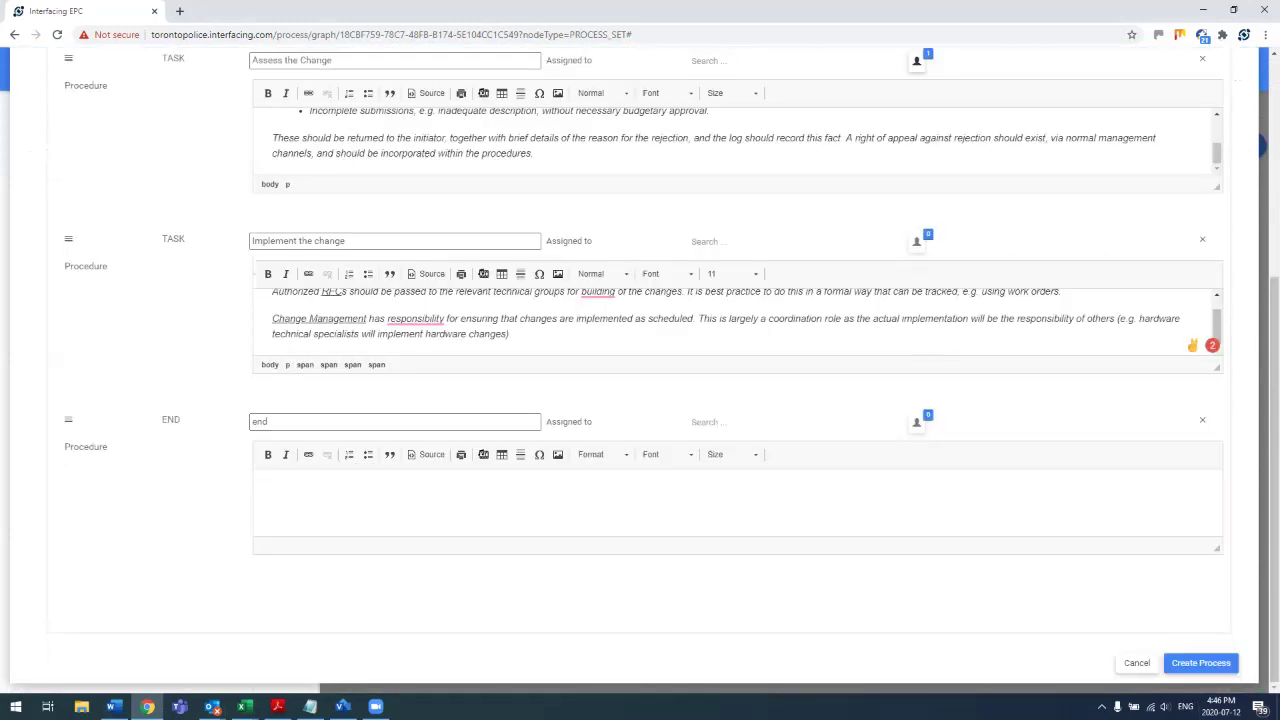
pyautogui.scroll(2, 640, 370)
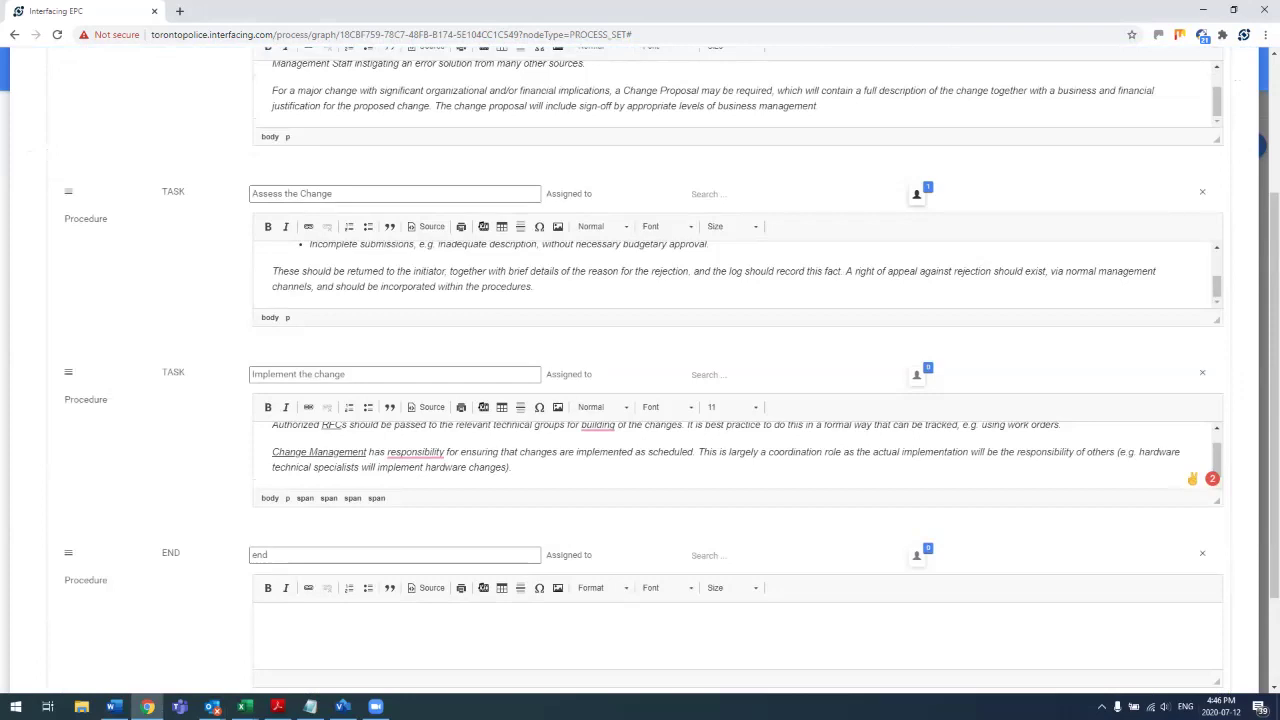
# Try swapping the END object with the Implement the change task, restore END as the last object, and create the process.
pyautogui.moveTo(68, 553); pyautogui.dragTo(70, 370)
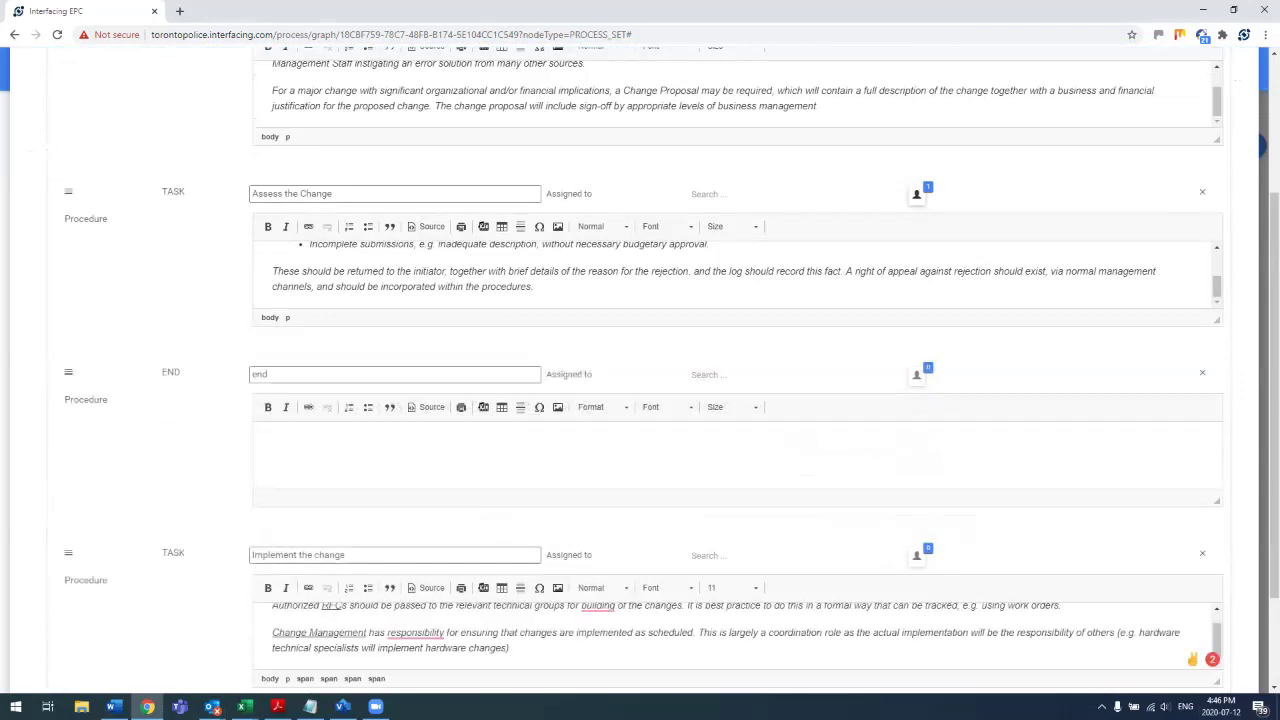
pyautogui.moveTo(68, 553); pyautogui.dragTo(76, 378)
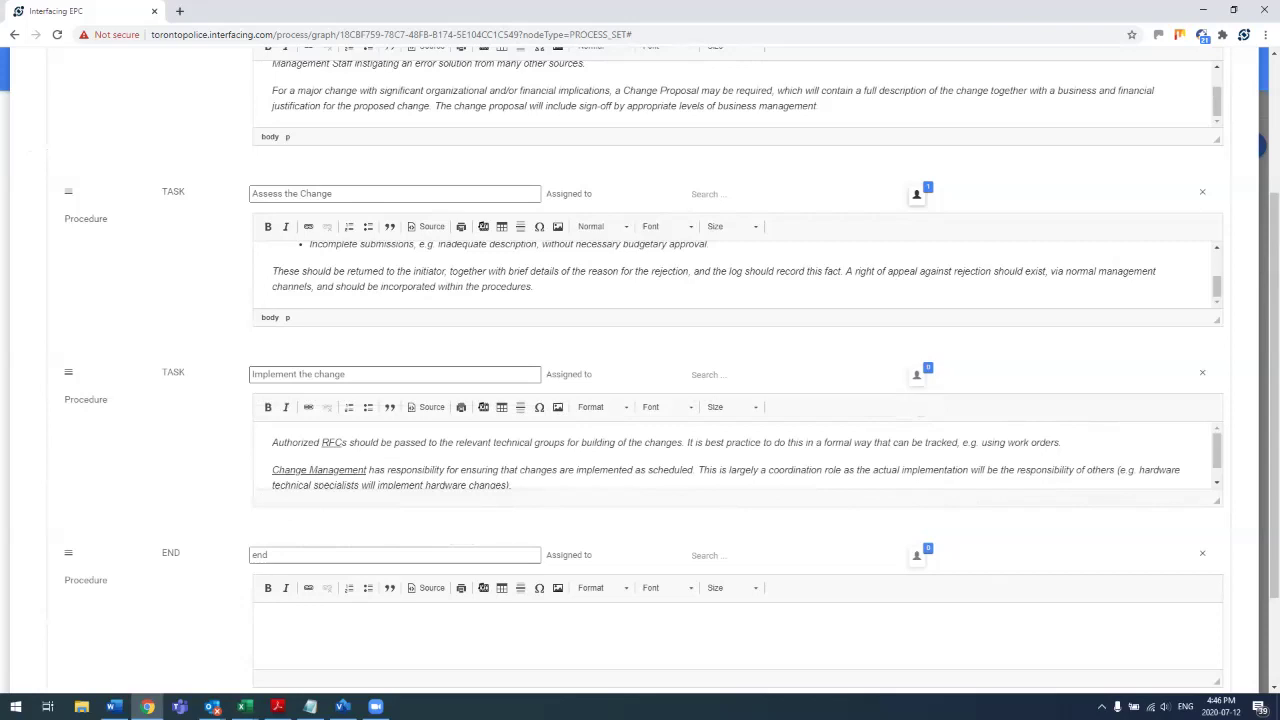
pyautogui.scroll(2, 640, 370)
pyautogui.scroll(-4, 640, 370)
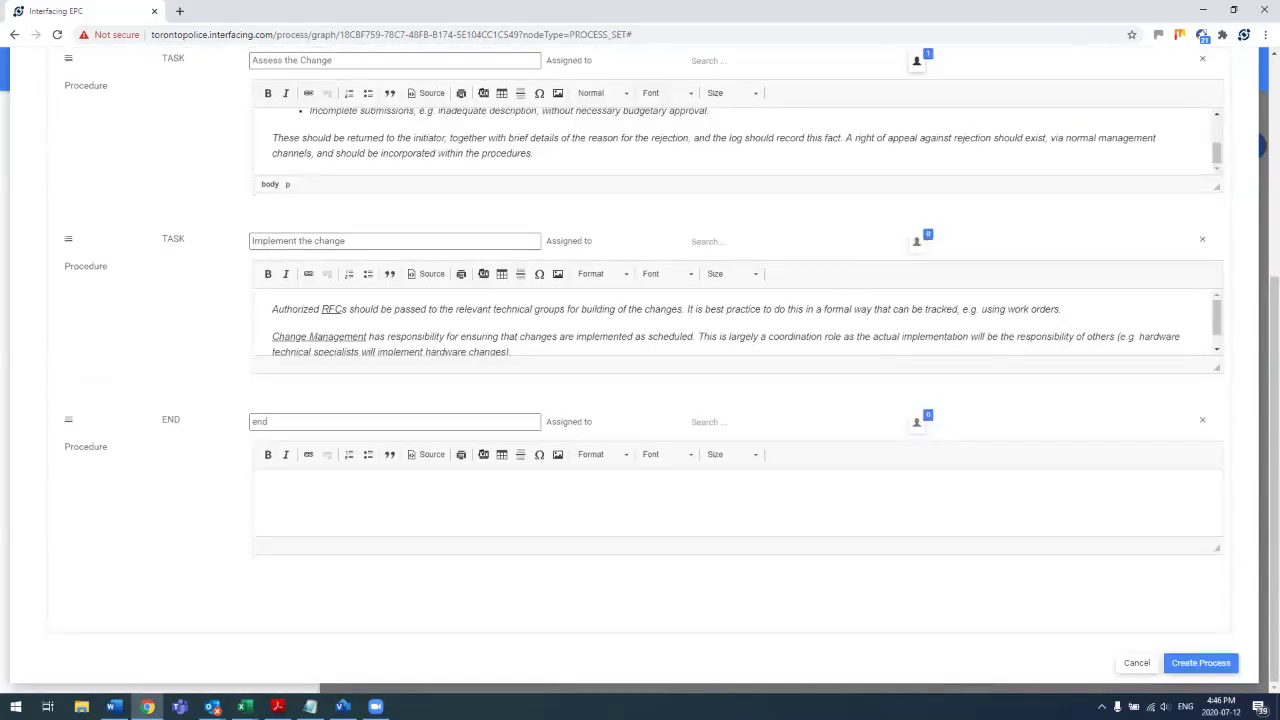
pyautogui.click(1200, 662)
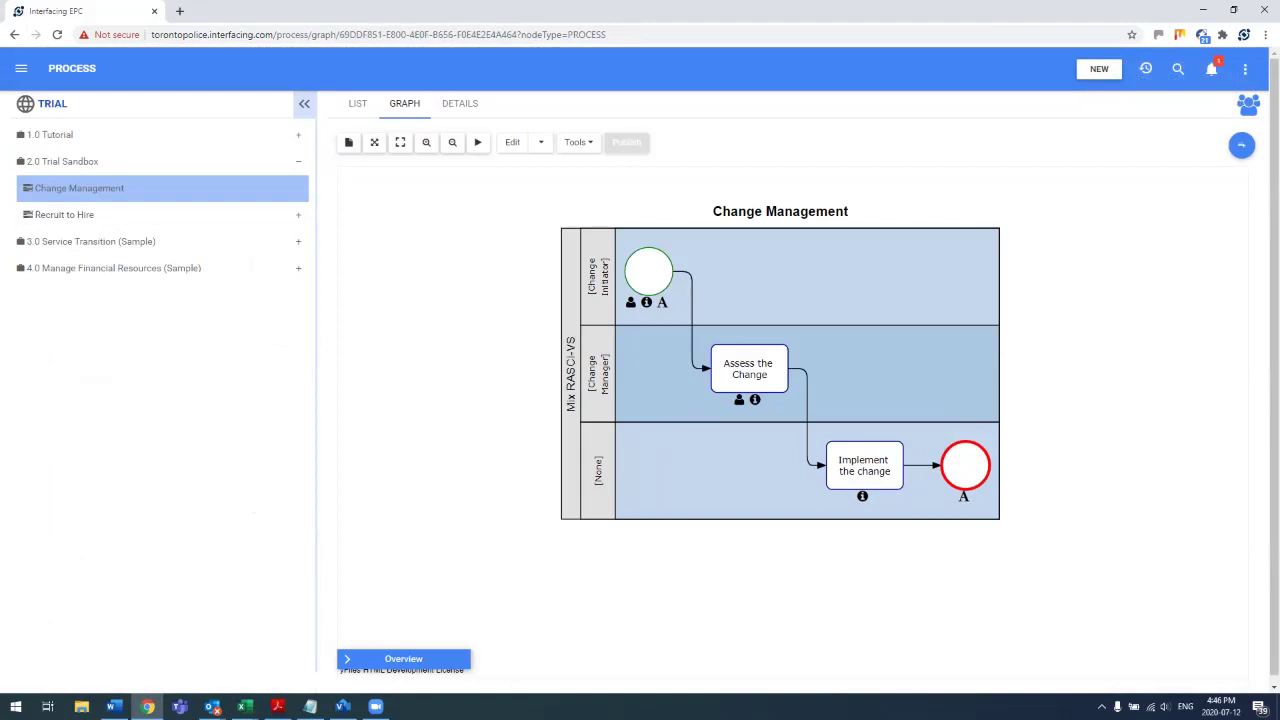
# View the procedure descriptions attached to the start event and the Assess the Change task on the map.
pyautogui.click(647, 302)
pyautogui.click(647, 302)
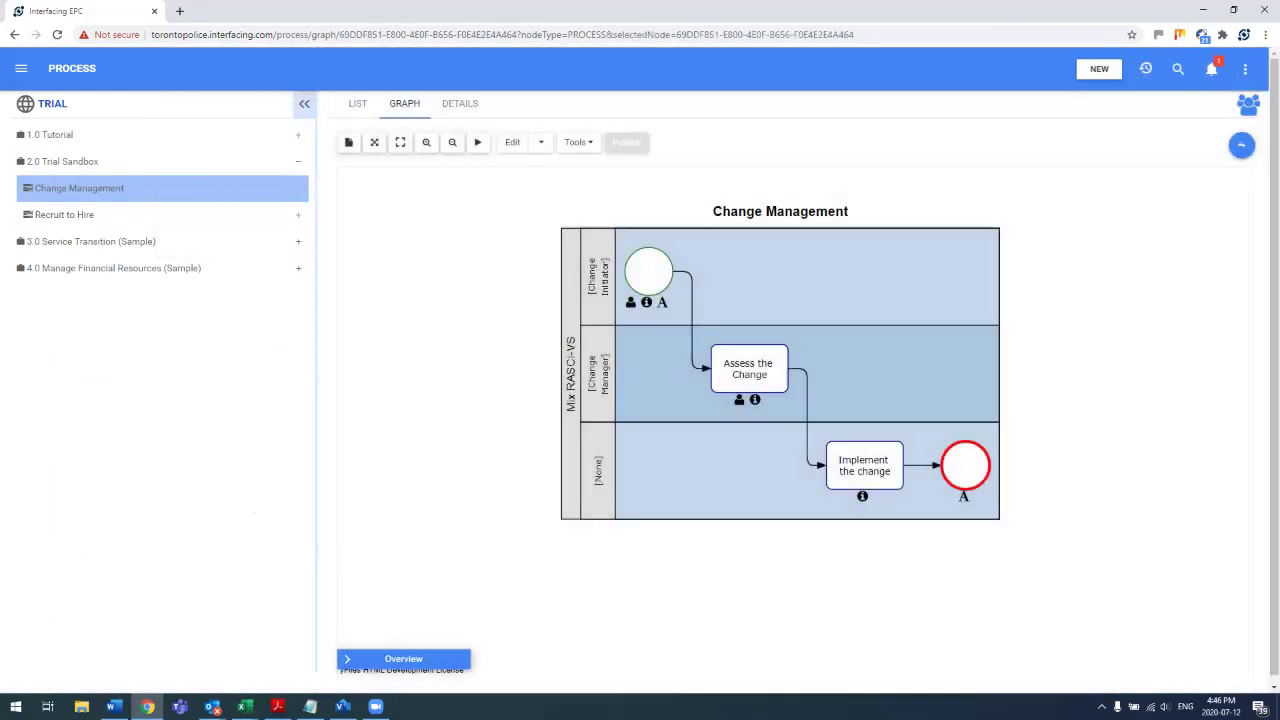
pyautogui.click(755, 400)
pyautogui.click(755, 400)
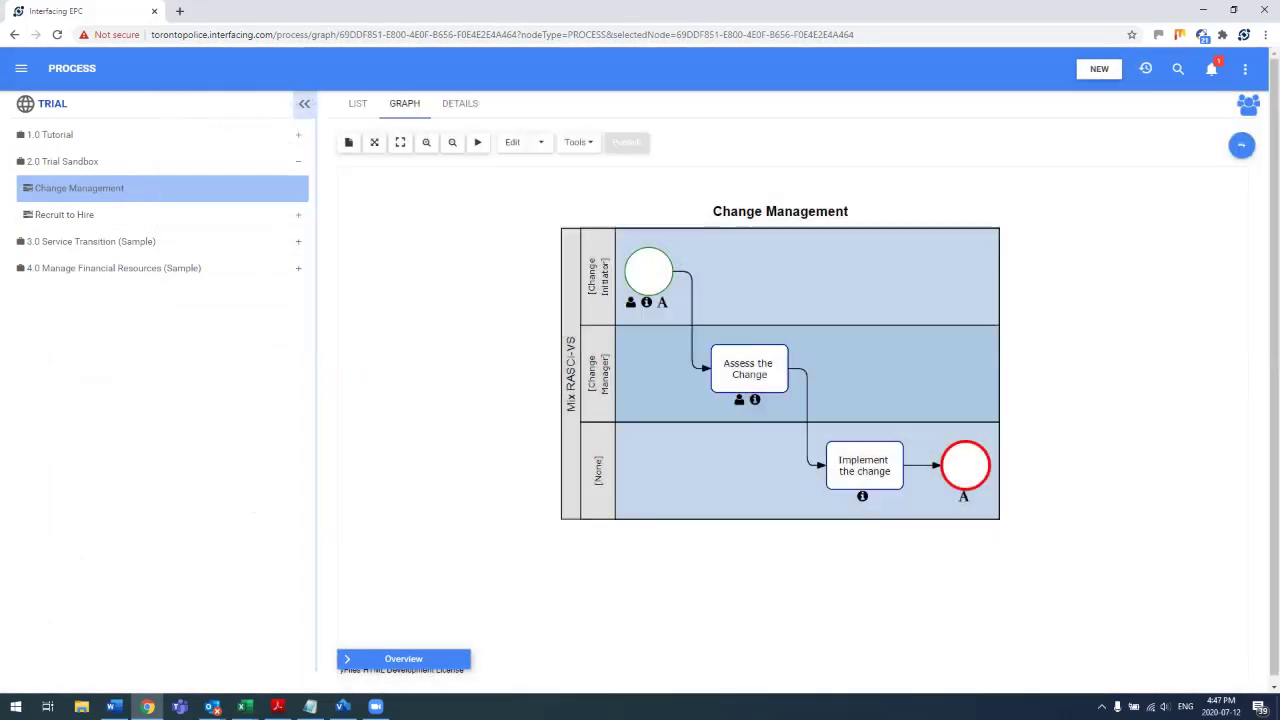
# Review the Change Management process details with its sub-items expanded to read each object's description.
pyautogui.click(460, 103)
pyautogui.click(506, 175)
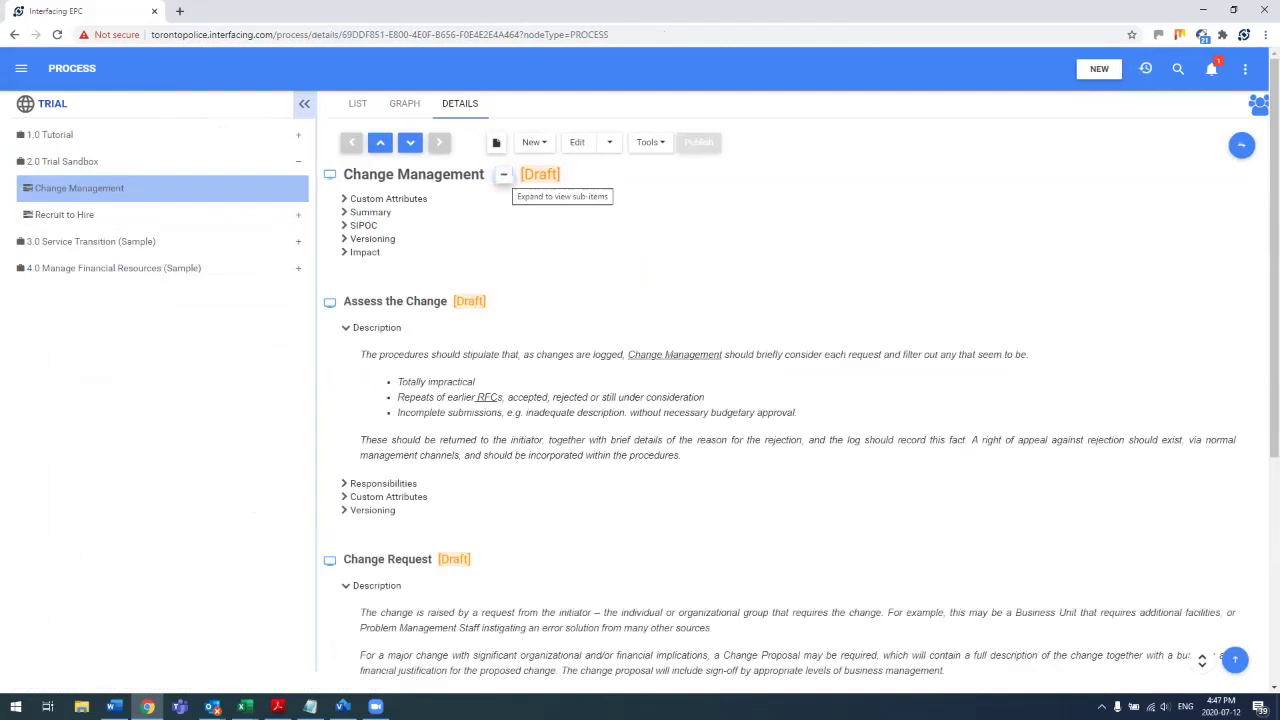
pyautogui.scroll(-5, 640, 400)
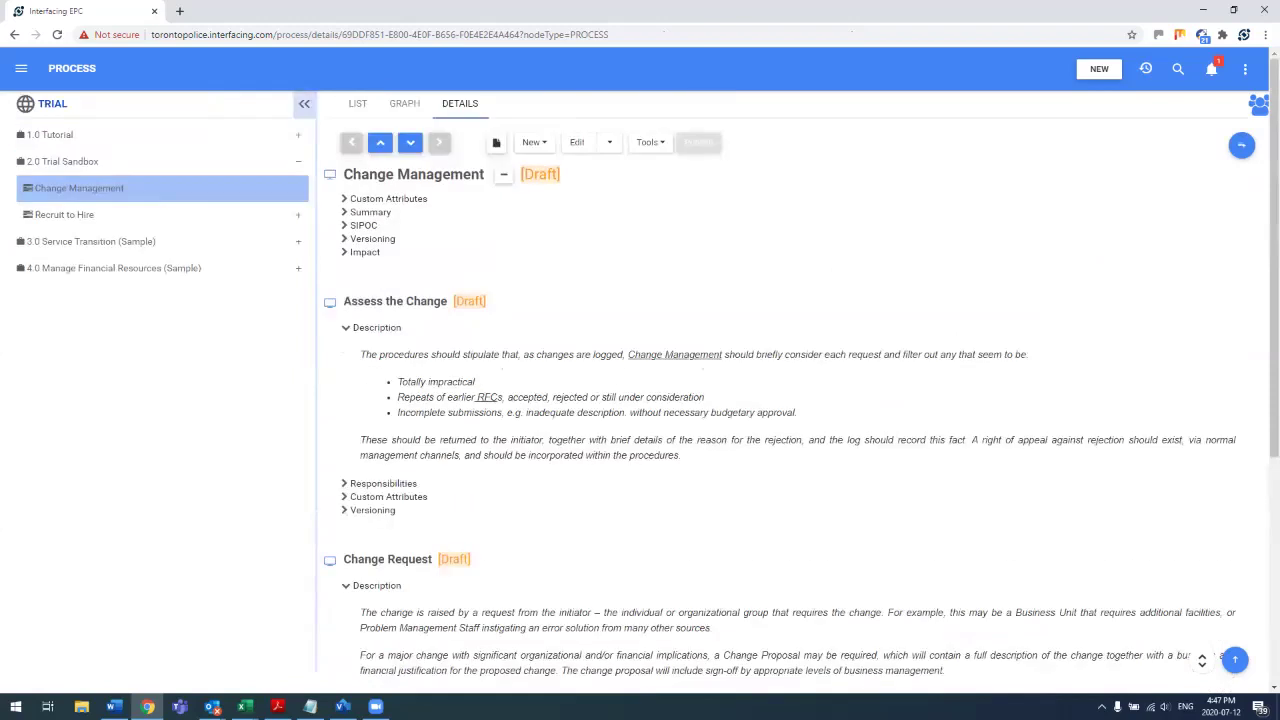
# Return to the process graph and examine the display choices in its map options without changing them.
pyautogui.click(404, 104)
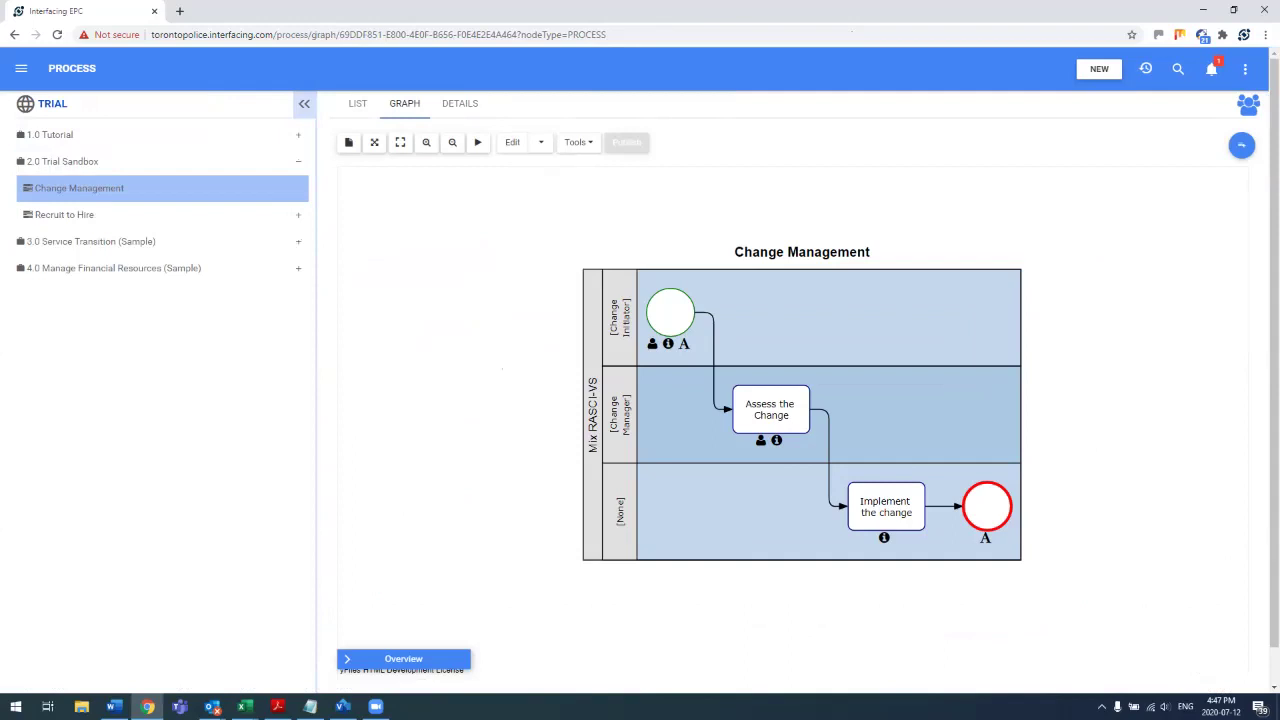
pyautogui.click(1241, 146)
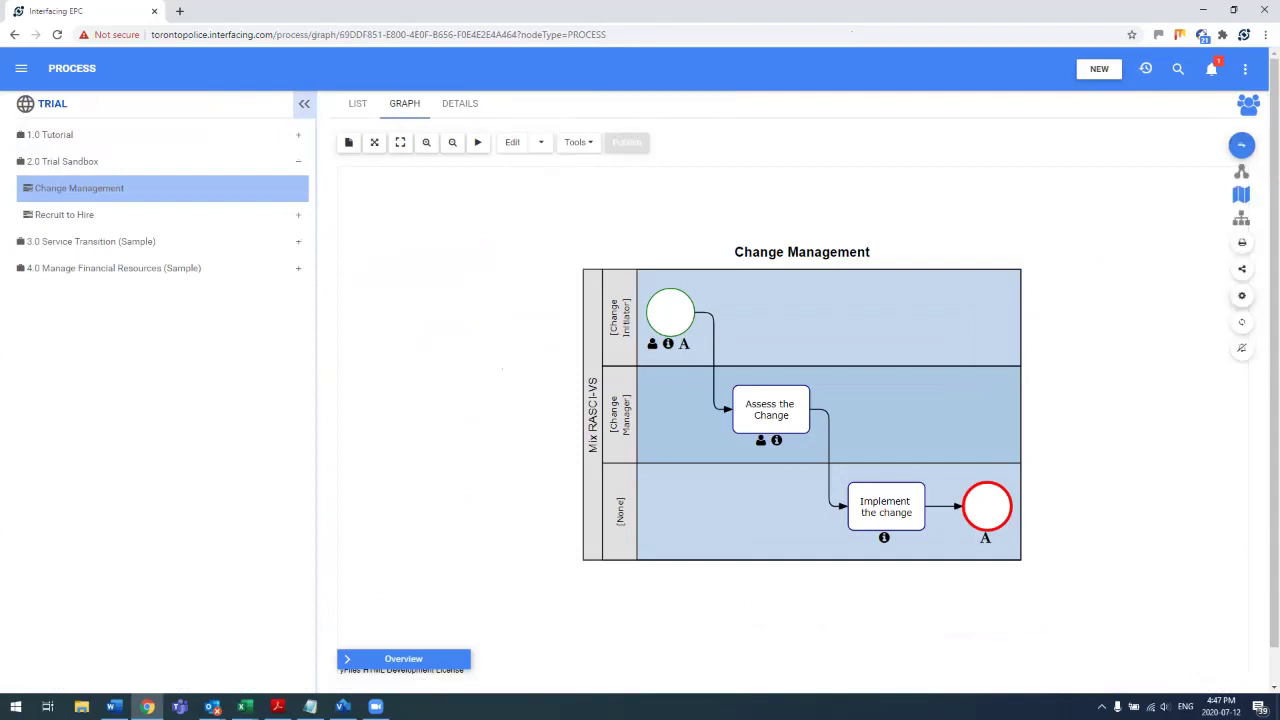
pyautogui.click(1241, 296)
pyautogui.click(1242, 295)
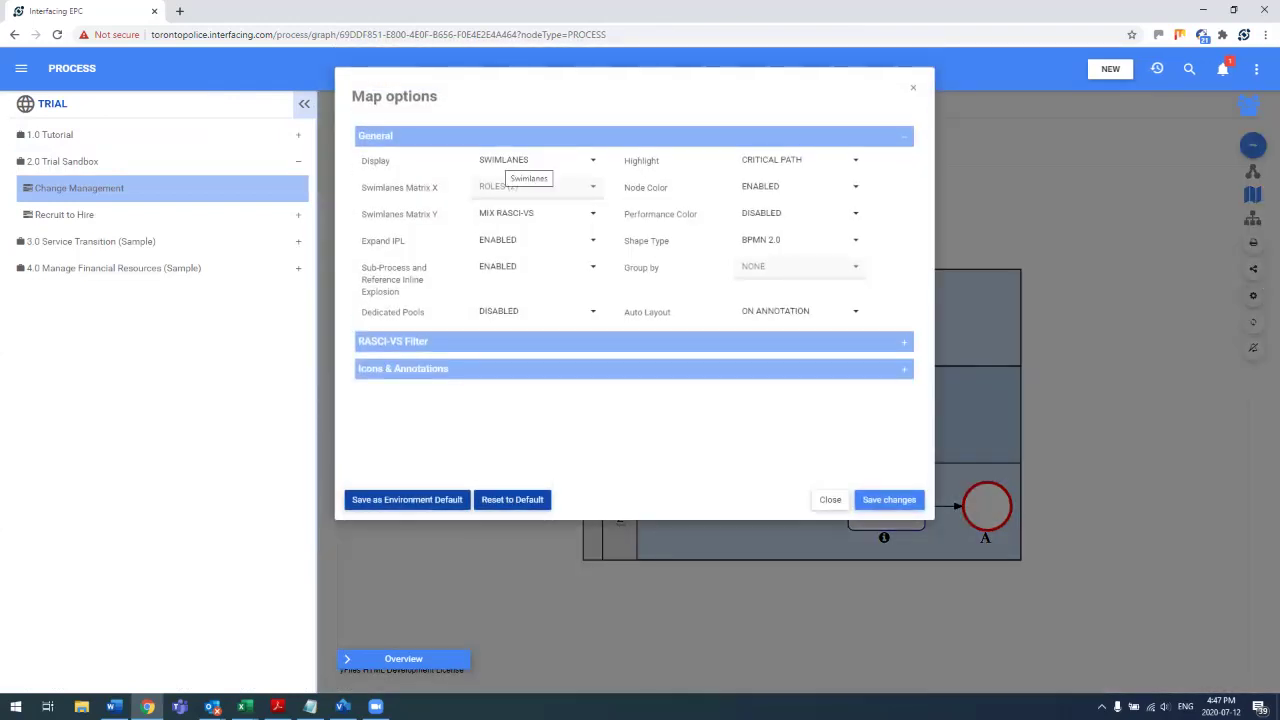
pyautogui.click(530, 160)
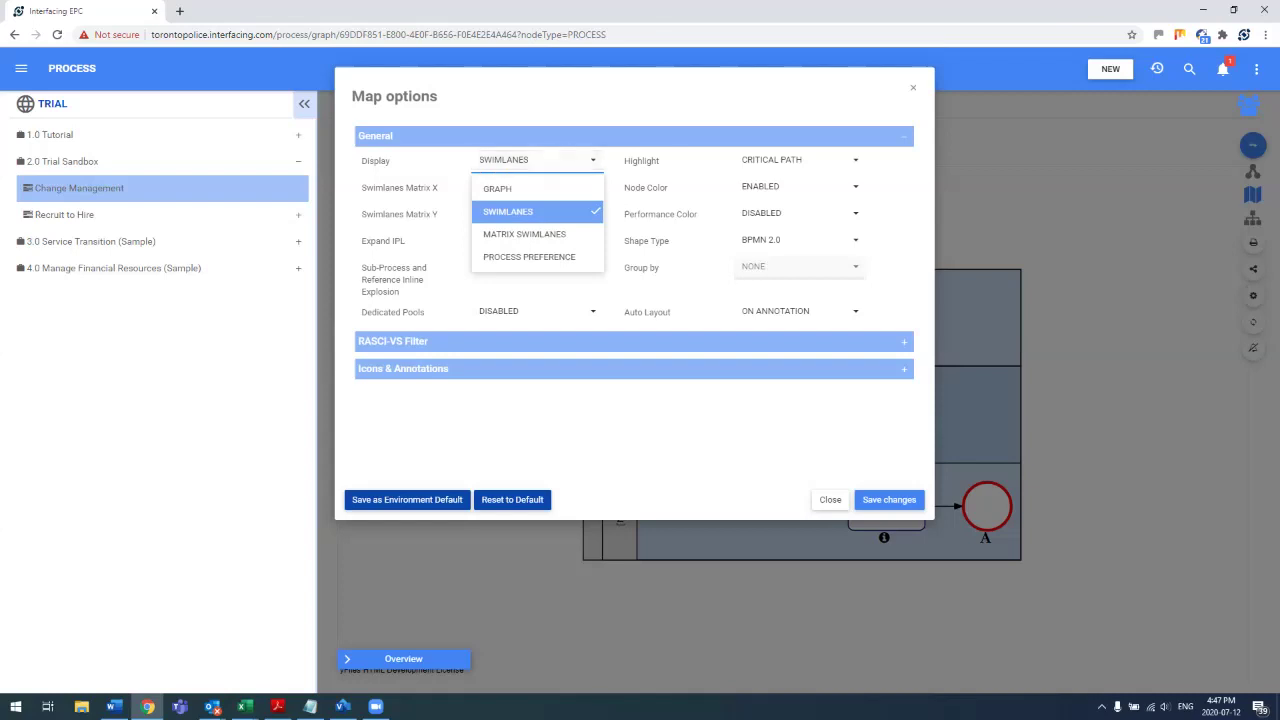
pyautogui.click(660, 430)
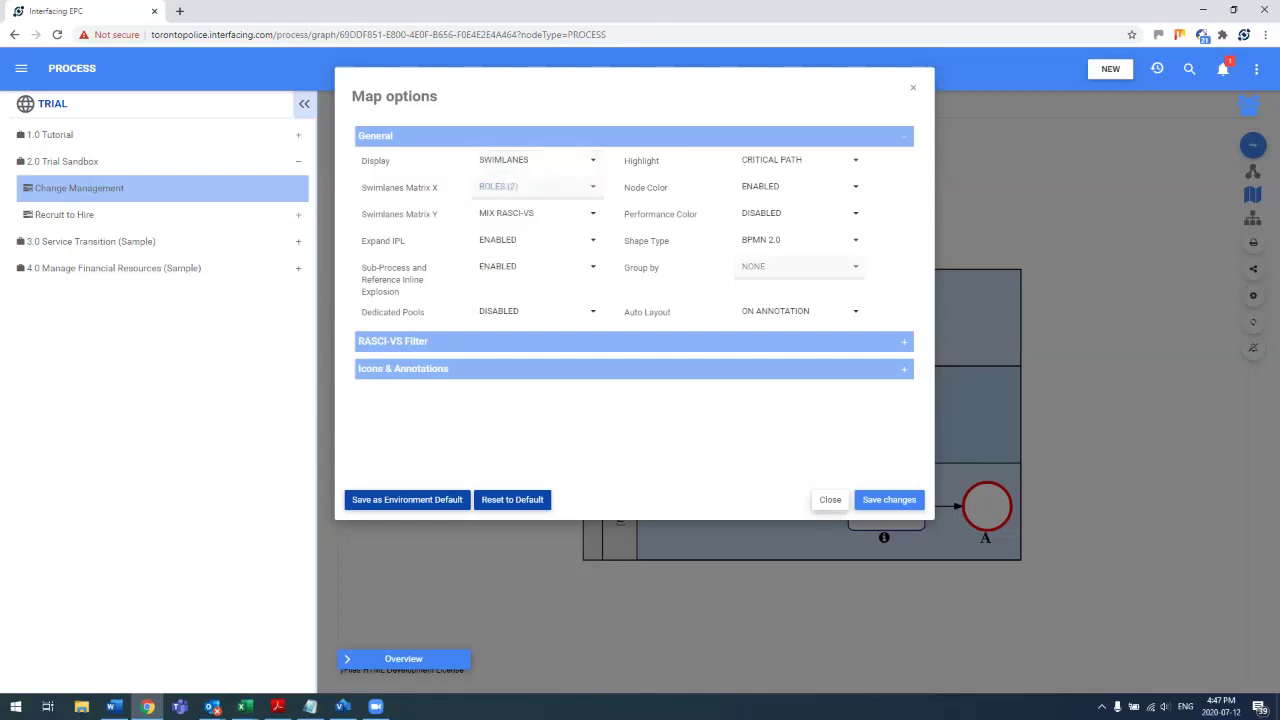
pyautogui.click(830, 500)
pyautogui.click(830, 499)
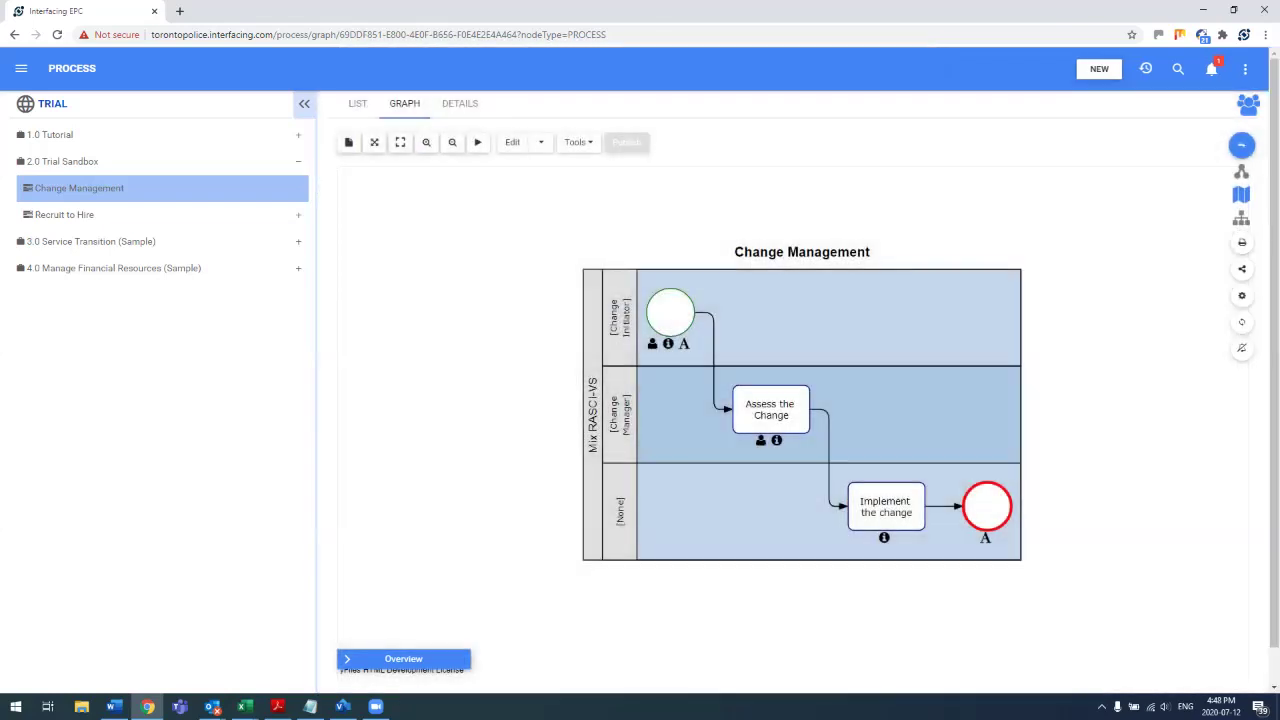
# Put the Change Management diagram in edit mode and open the responsibilities of the lane without a role.
pyautogui.click(512, 142)
pyautogui.click(766, 187)
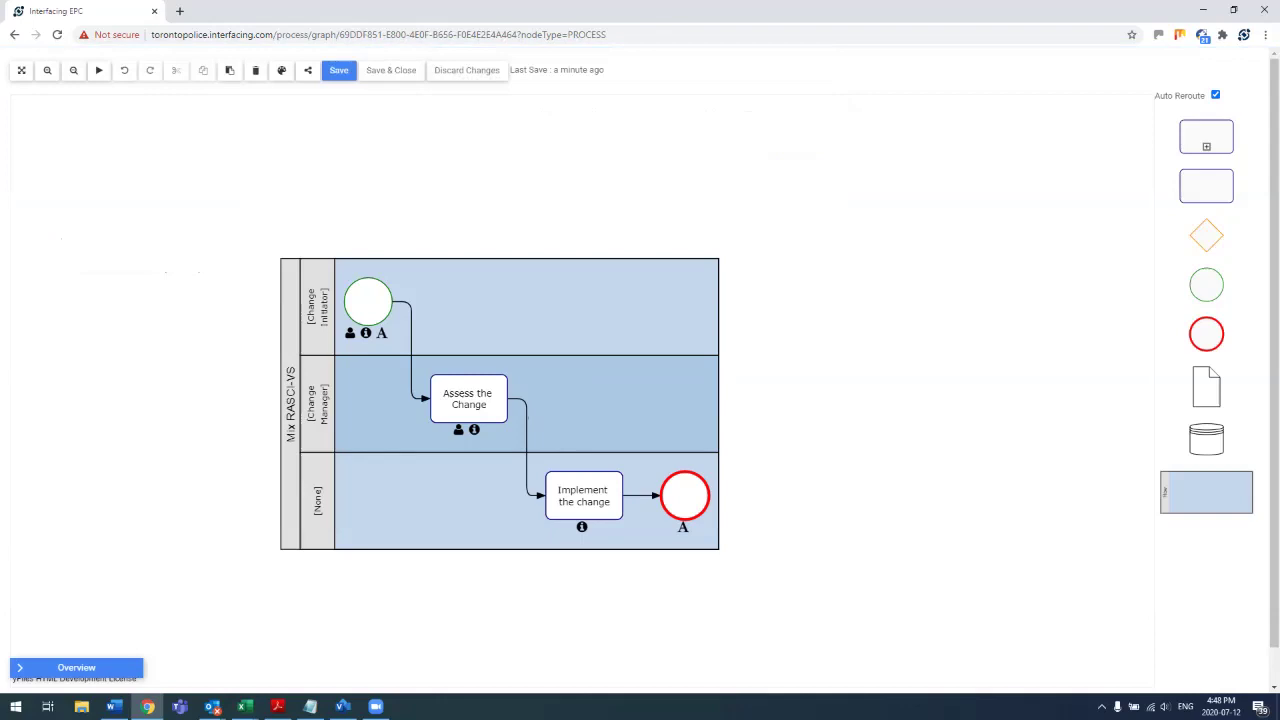
pyautogui.click(328, 502)
pyautogui.rightClick(330, 502)
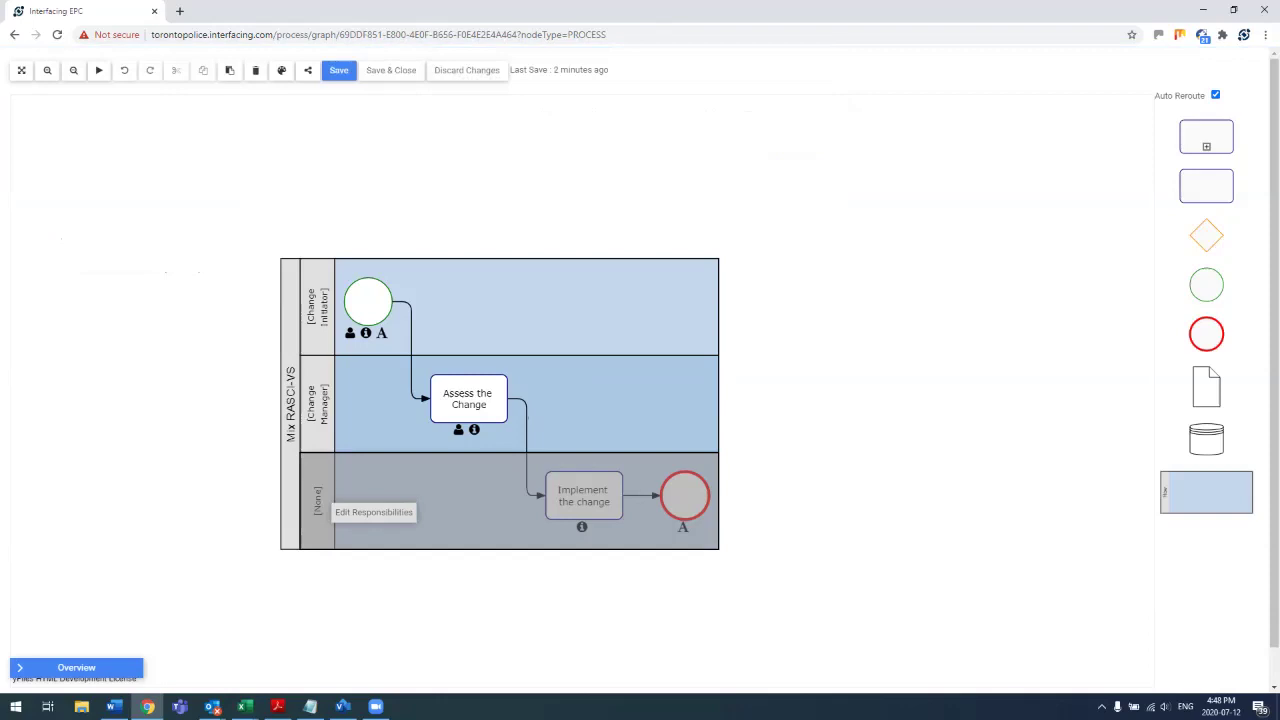
pyautogui.click(373, 512)
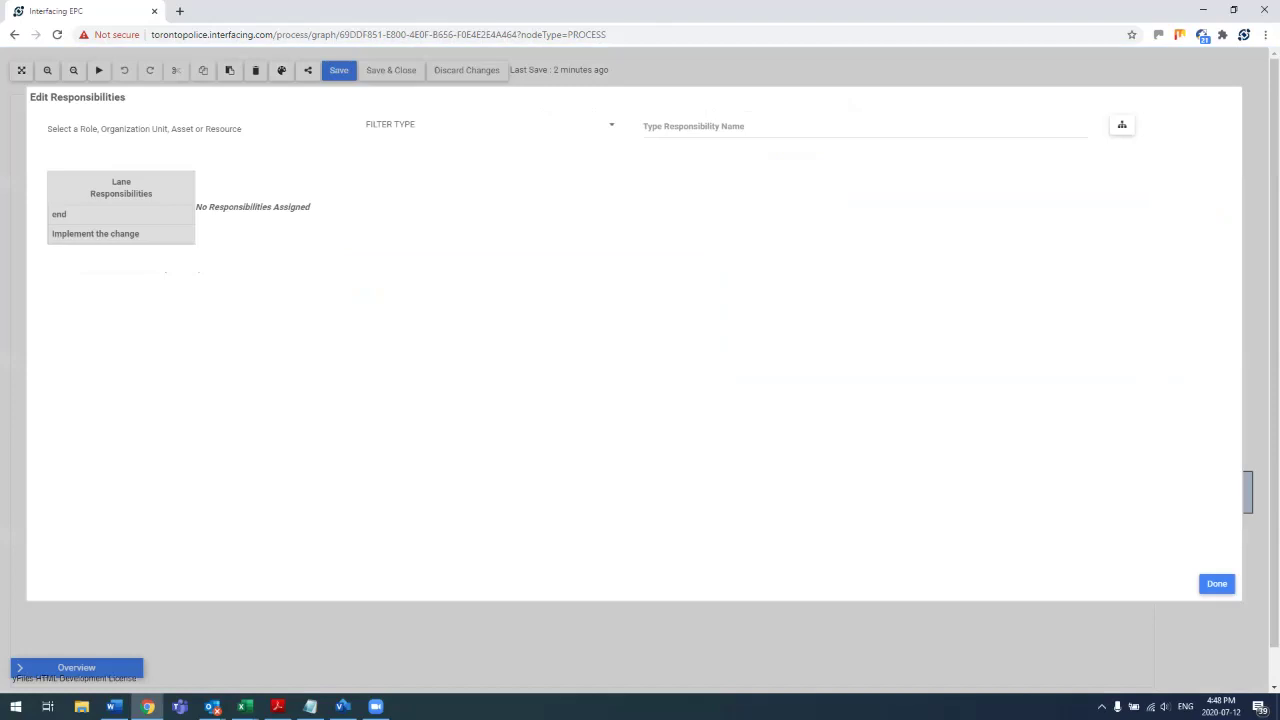
# Search the available responsibilities for "chan" and look through the matching Change roles.
pyautogui.click(694, 126)
pyautogui.write('chan')
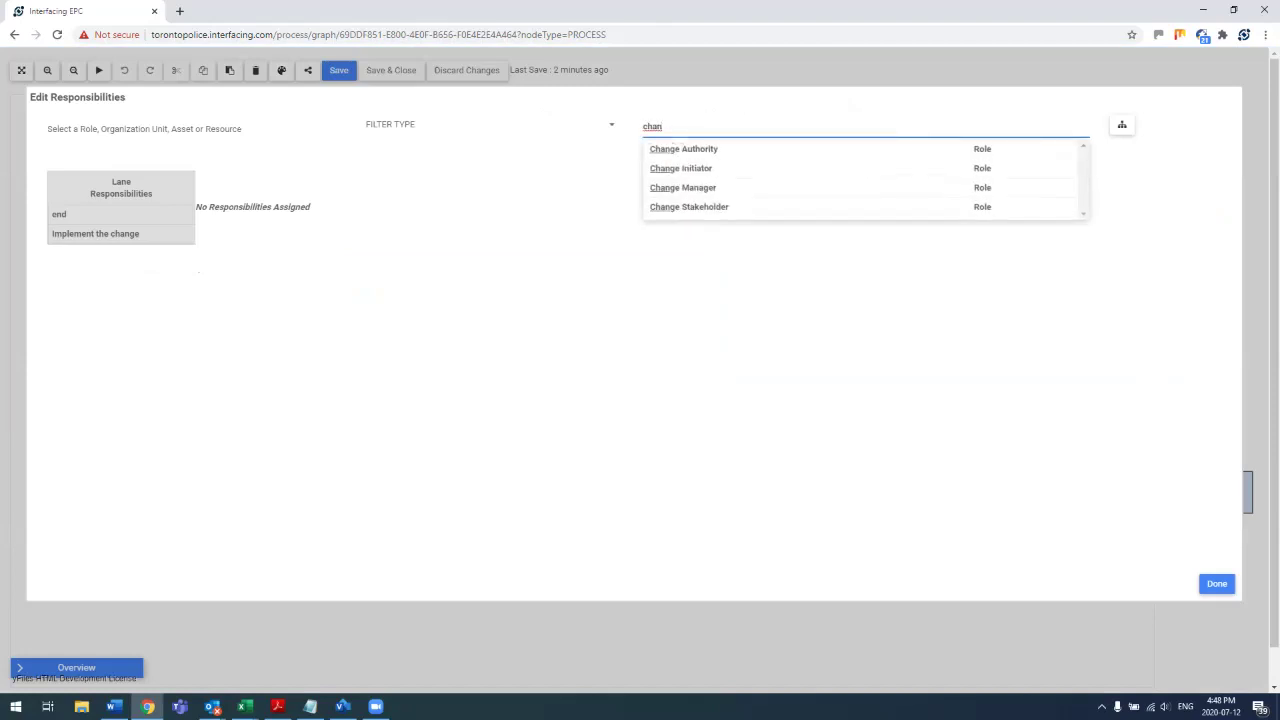
pyautogui.press('Down')
pyautogui.press('Down')
pyautogui.press('Down')
pyautogui.press('Down')
pyautogui.press('Up')
pyautogui.press('Up')
pyautogui.press('Up')
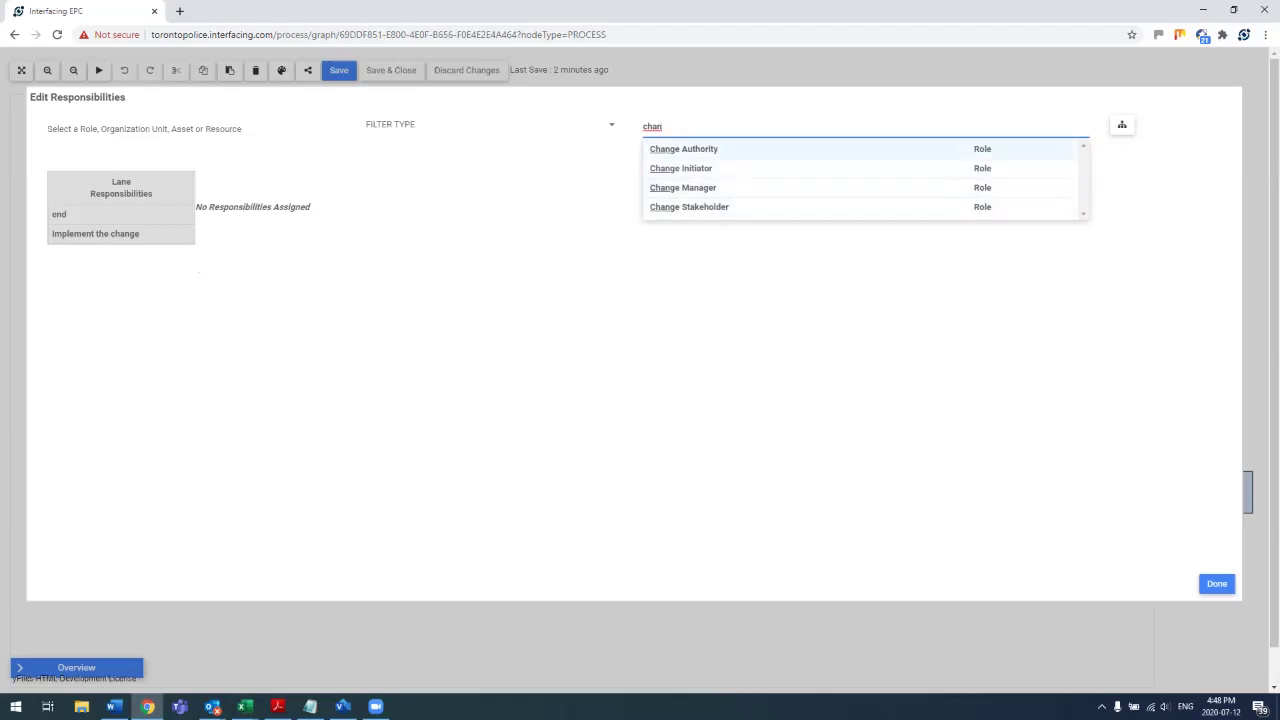
pyautogui.press('Down')
pyautogui.press('Up')
pyautogui.press('Up')
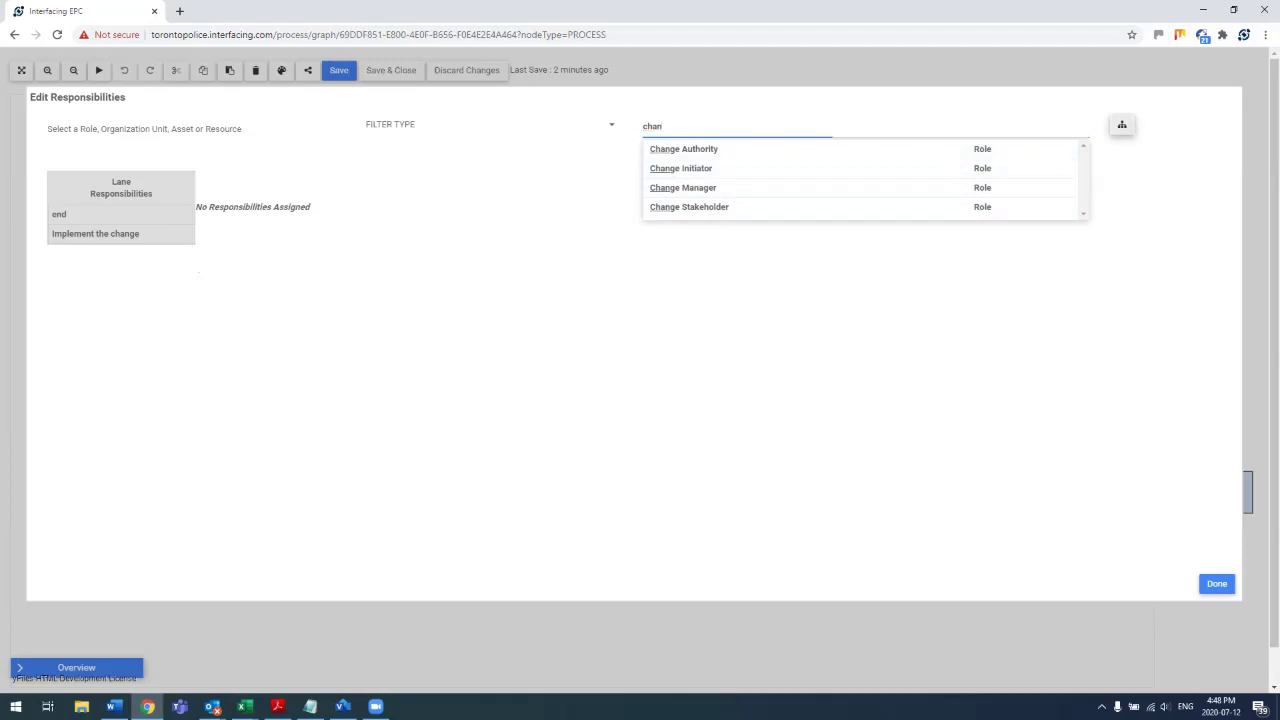
# Create a new role named Change Owner in the Information Systems unit under Executive Office, Information Technology.
pyautogui.click(1122, 125)
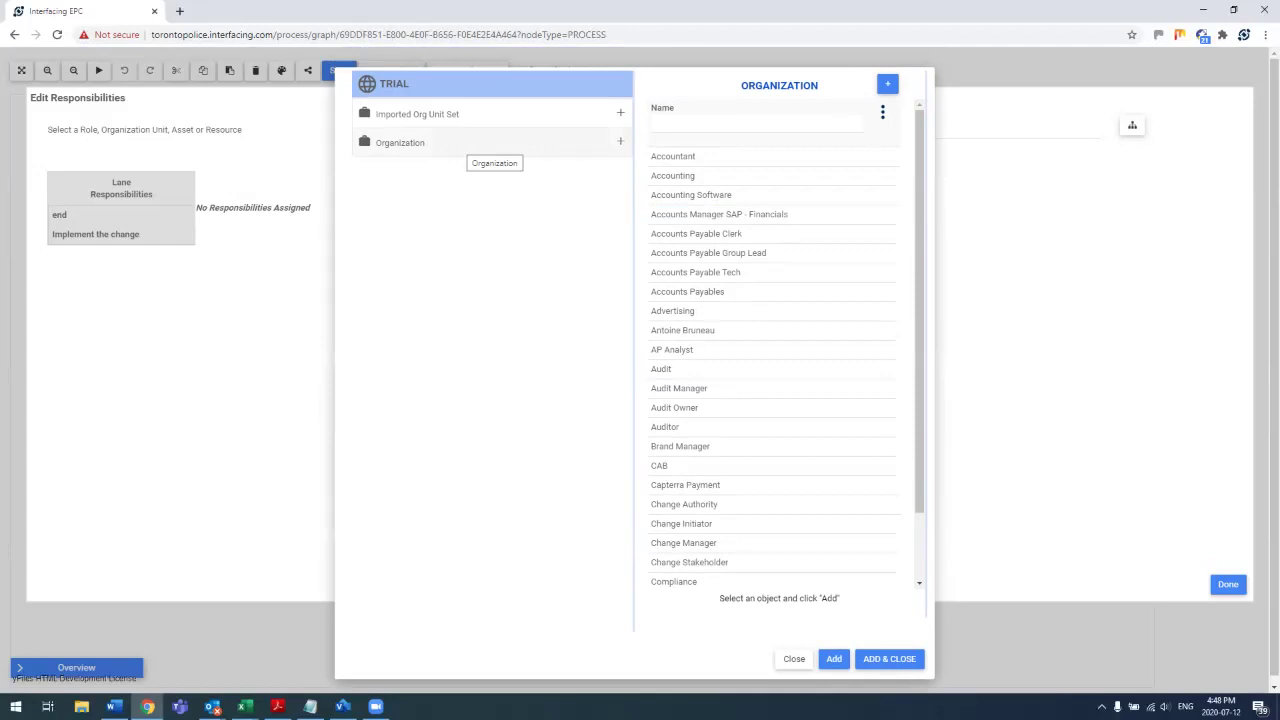
pyautogui.click(620, 141)
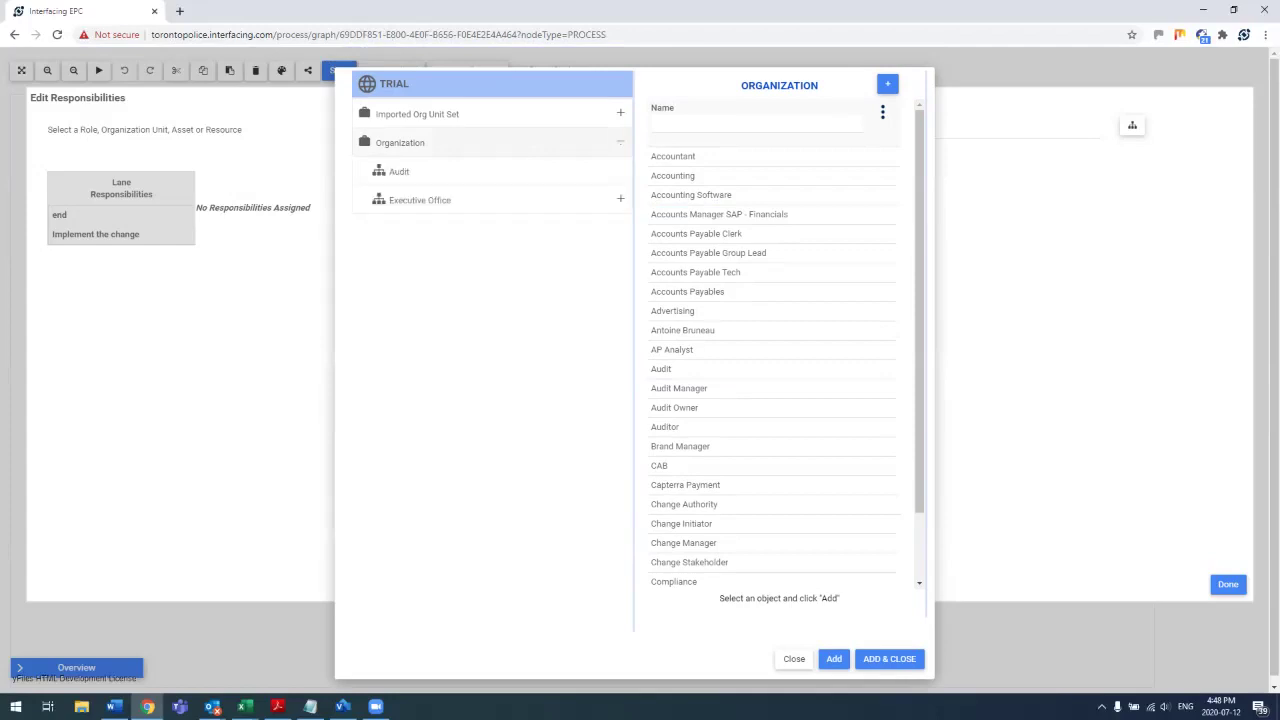
pyautogui.click(470, 200)
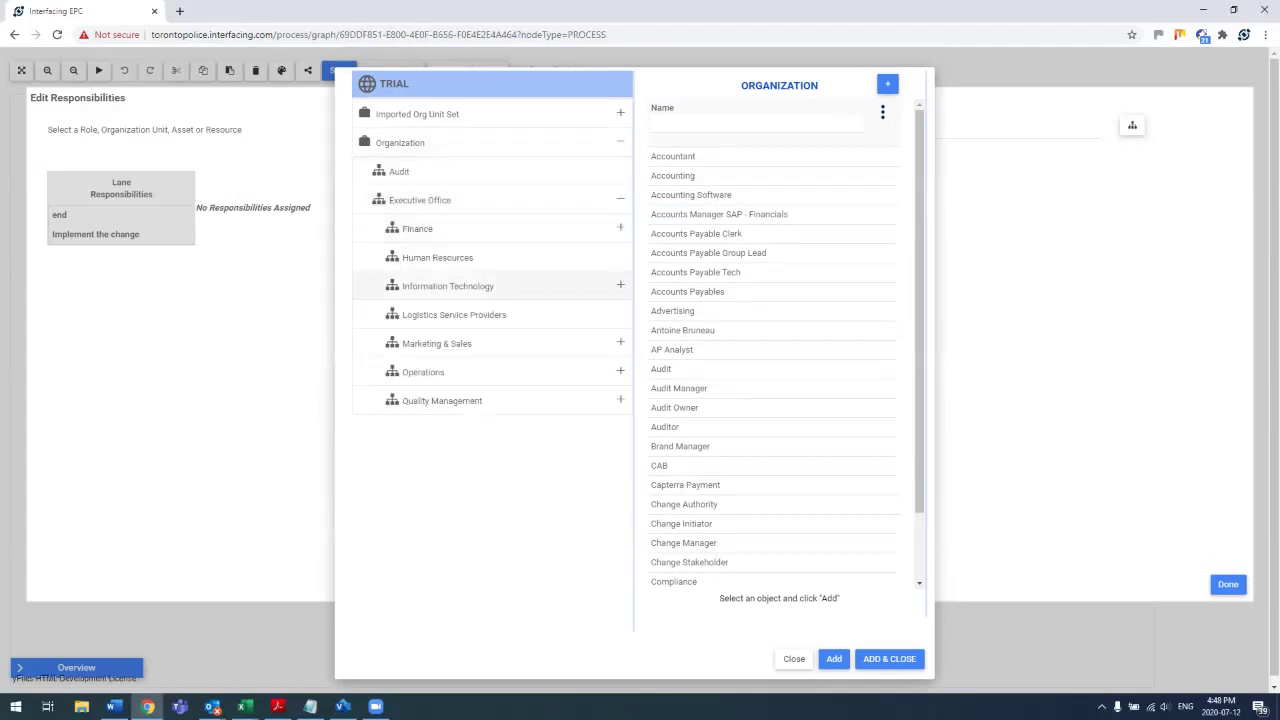
pyautogui.click(470, 286)
pyautogui.click(578, 316)
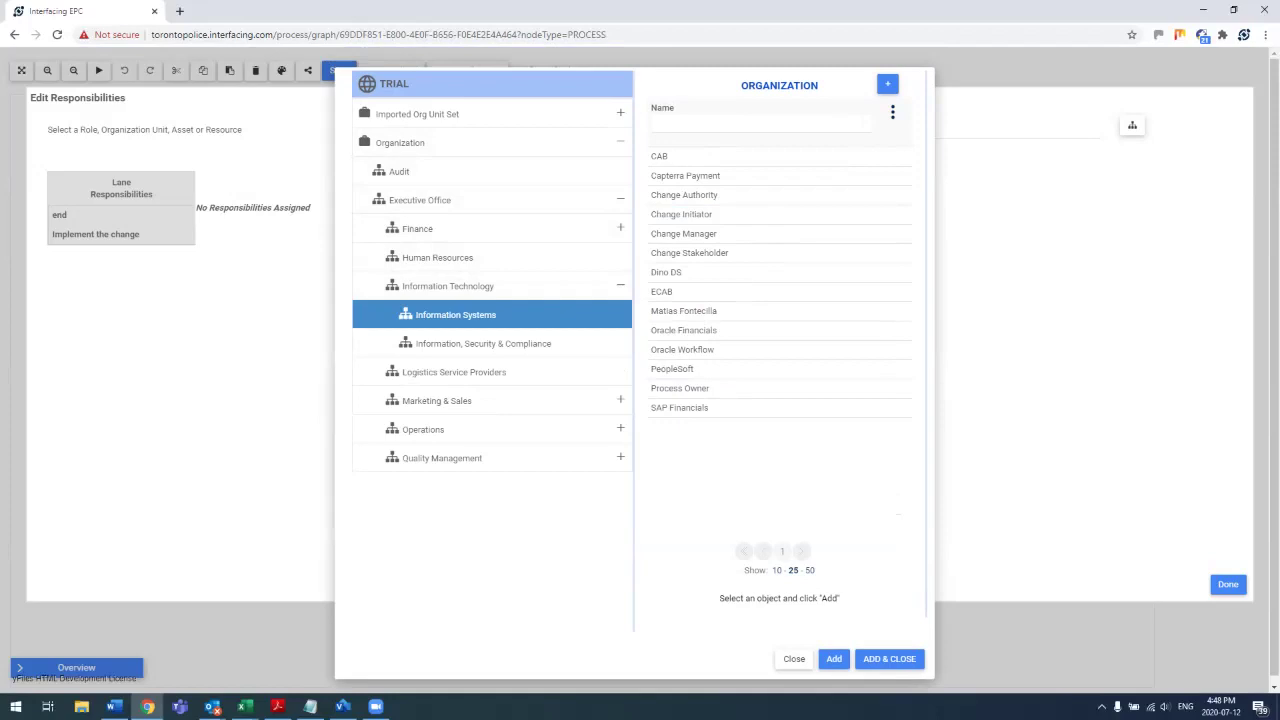
pyautogui.rightClick(470, 318)
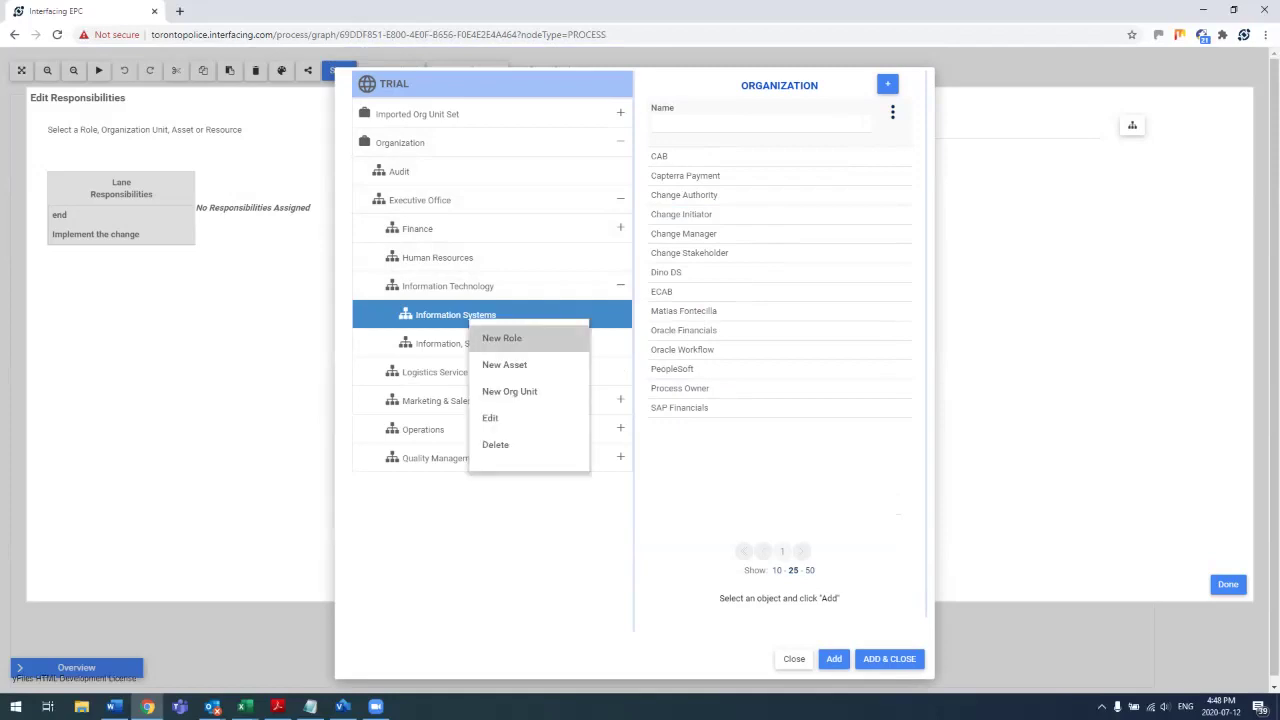
pyautogui.click(887, 84)
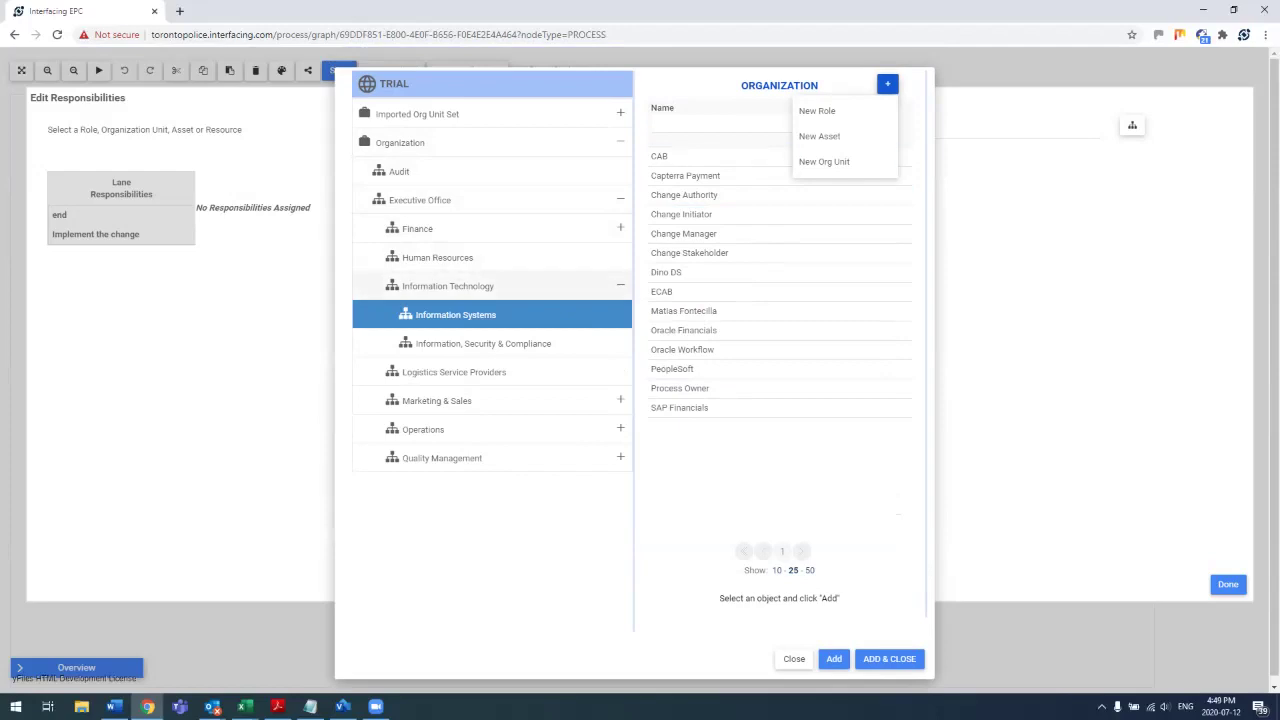
pyautogui.rightClick(498, 318)
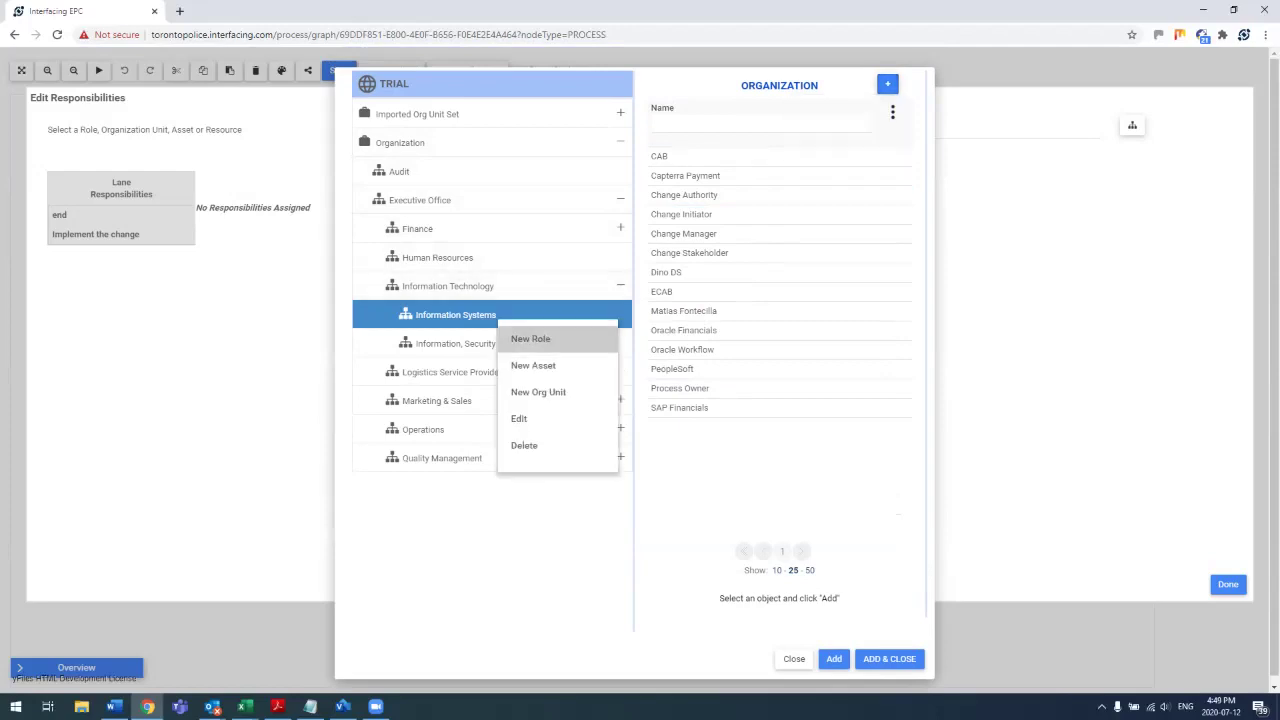
pyautogui.click(530, 338)
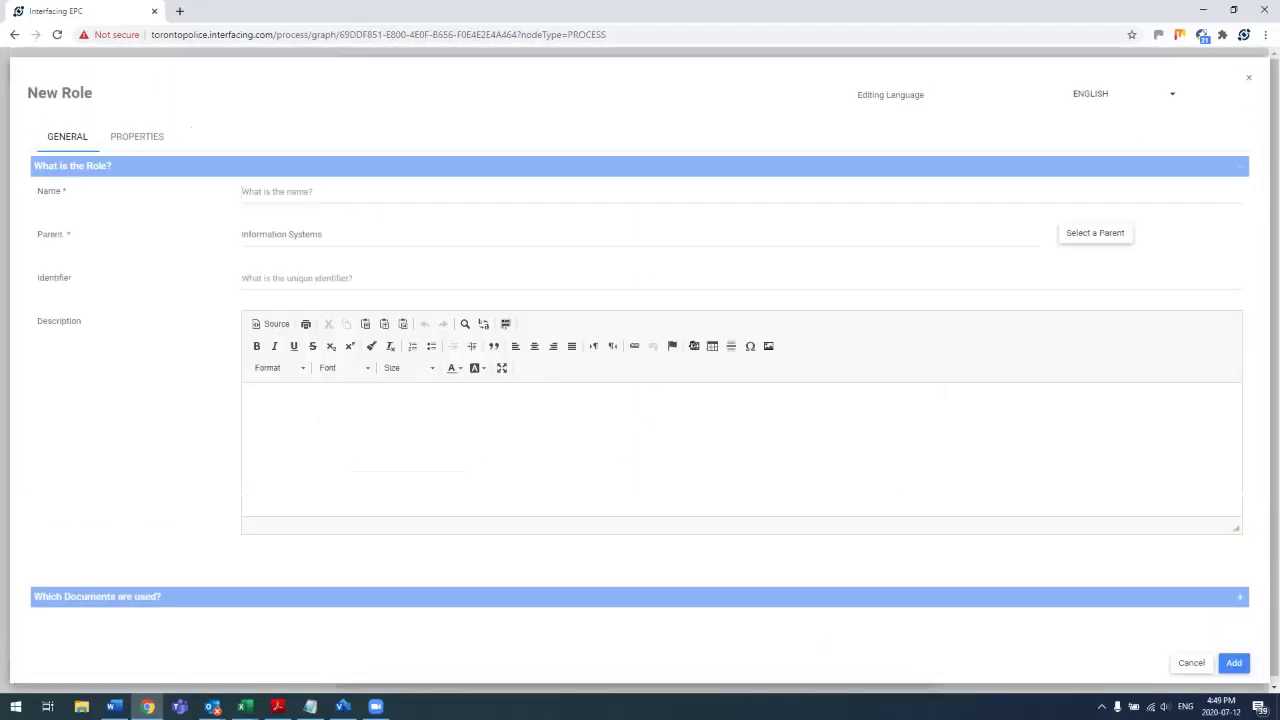
pyautogui.write('Change O')
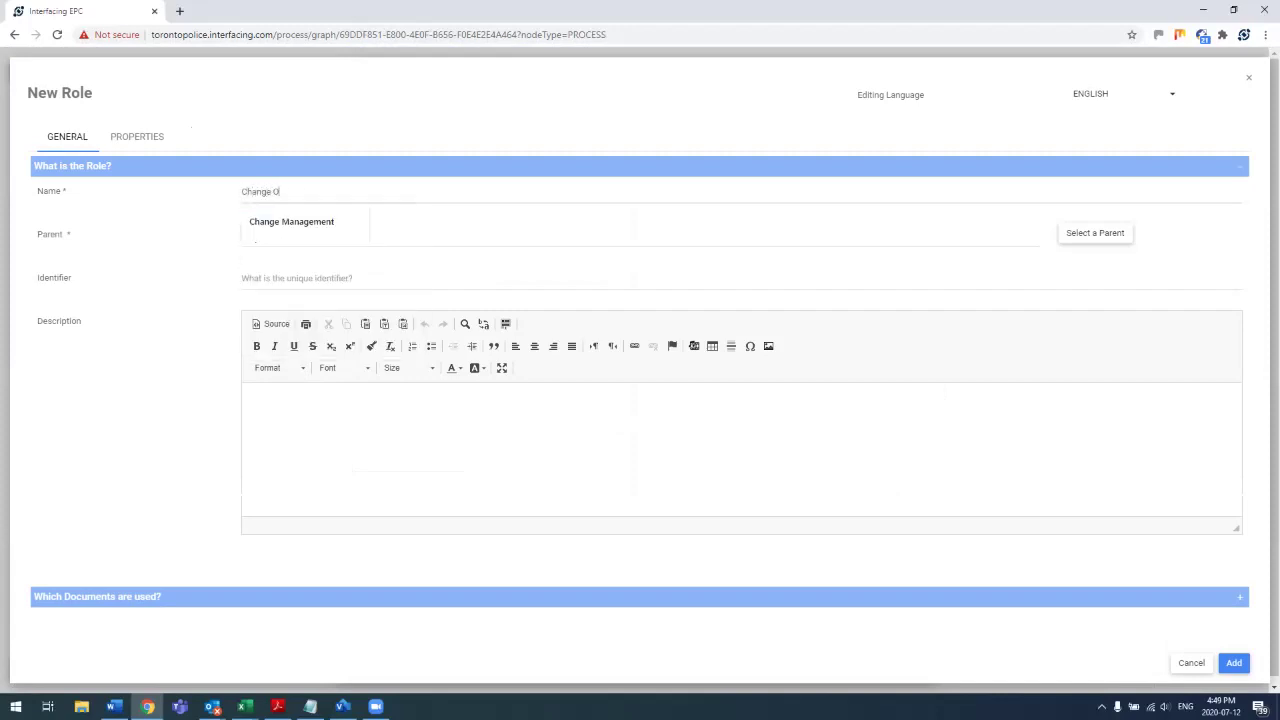
pyautogui.write('wner')
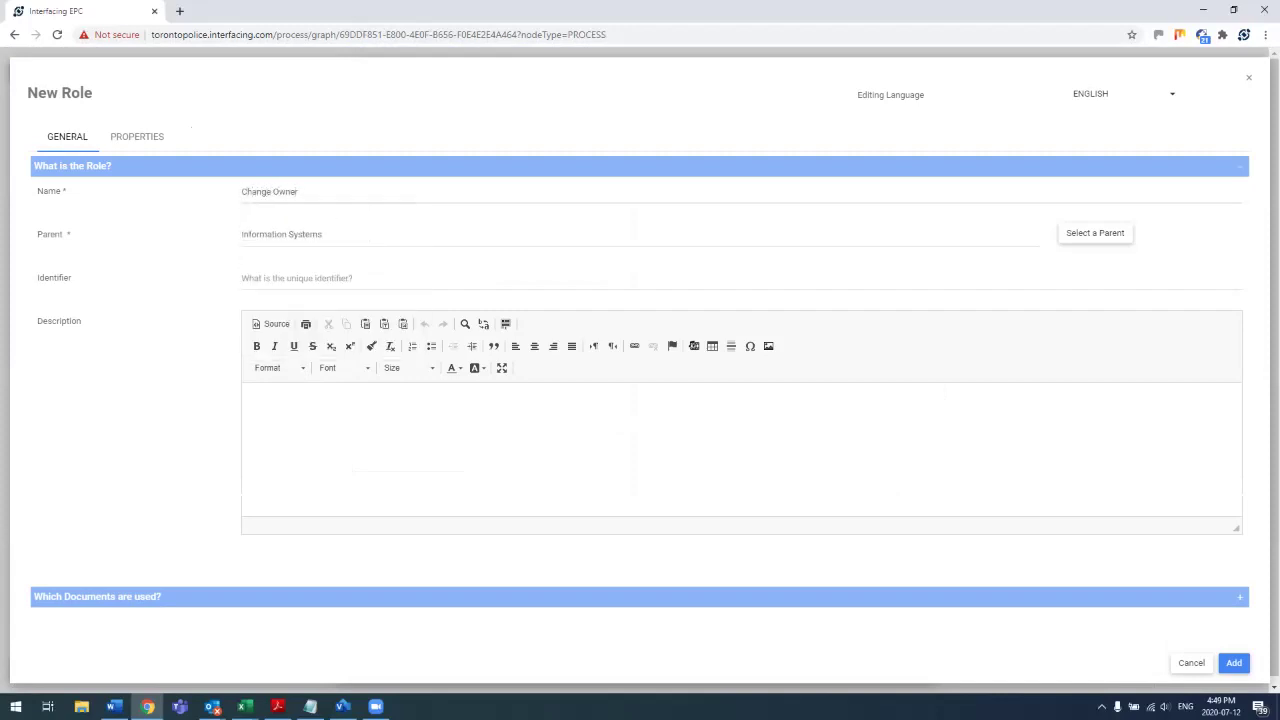
pyautogui.click(1234, 663)
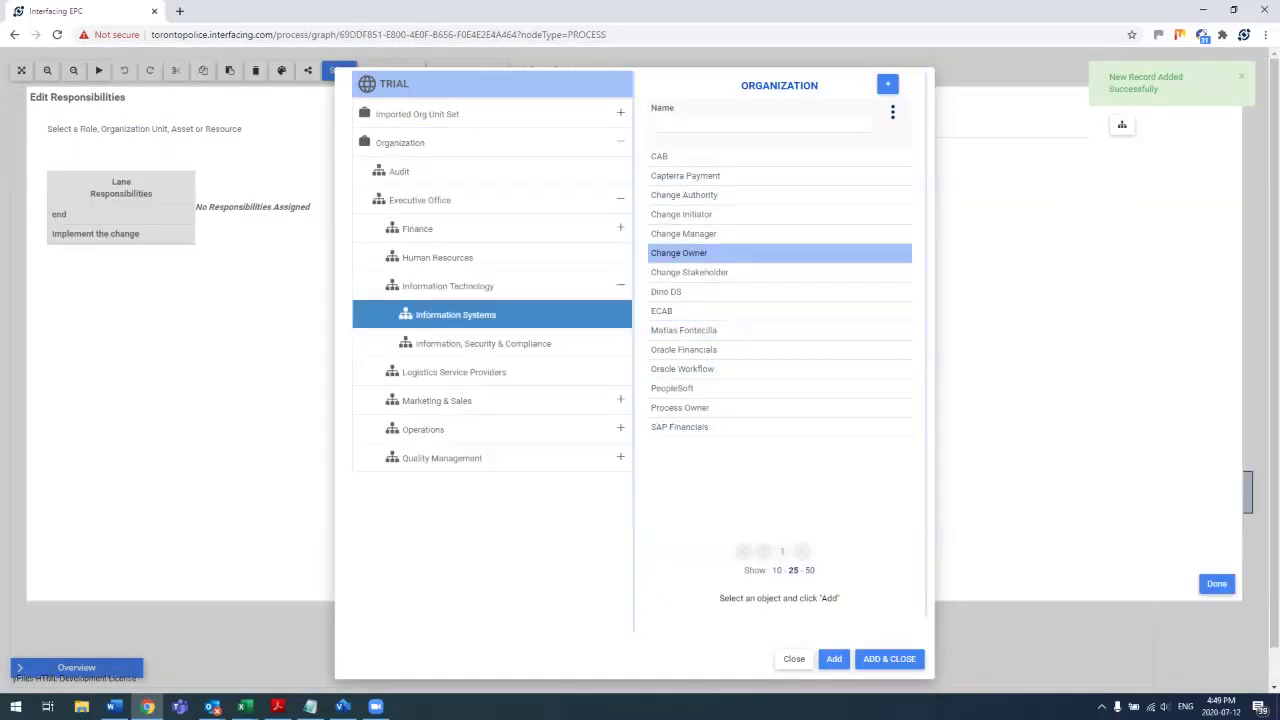
# Assign the Change Owner role to the unassigned lane and show the role annotation on the Implement the change task.
pyautogui.click(690, 253)
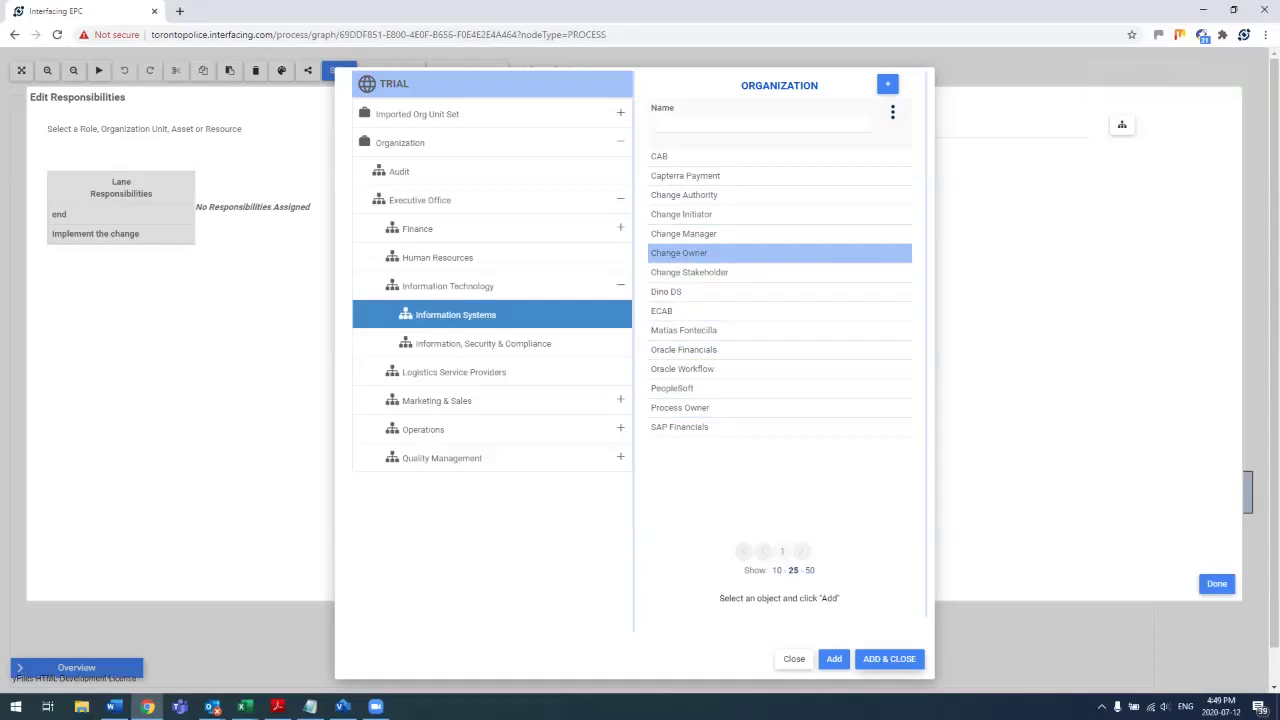
pyautogui.click(889, 659)
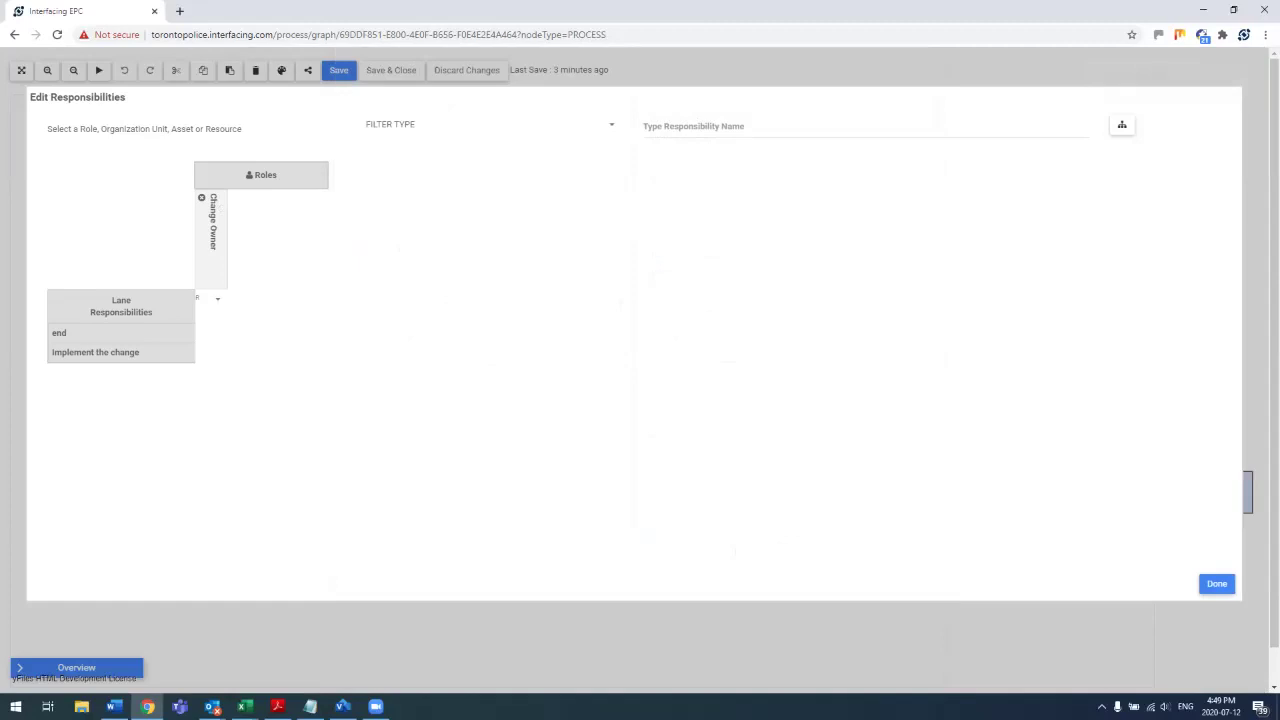
pyautogui.click(1216, 583)
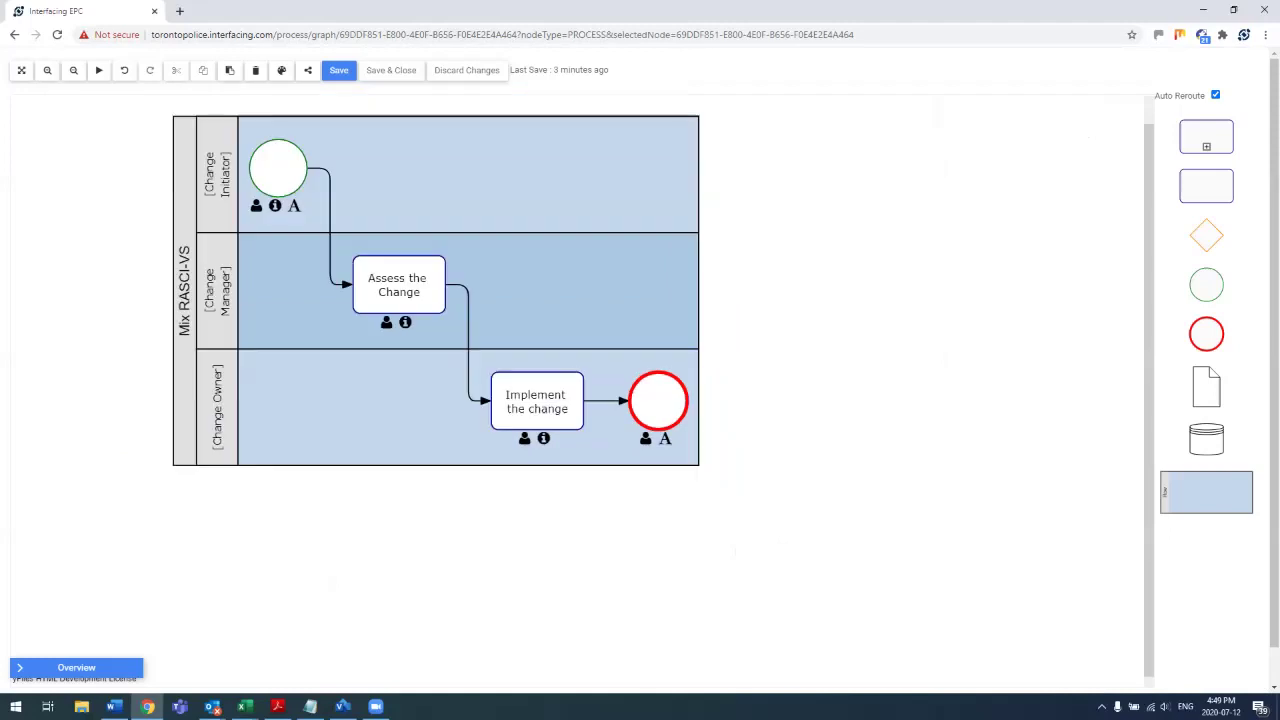
pyautogui.click(524, 438)
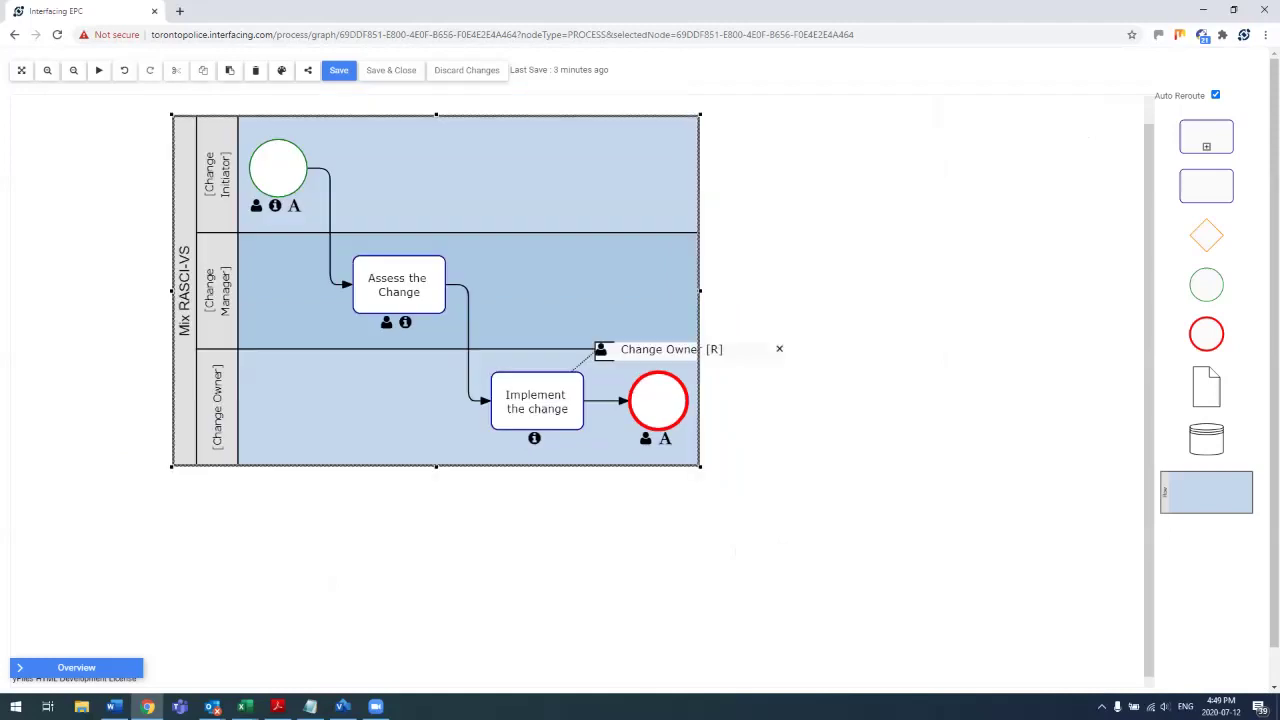
# Add a task to the Change Manager lane beside Assess the Change and name it Review & Approve the Change.
pyautogui.click(840, 420)
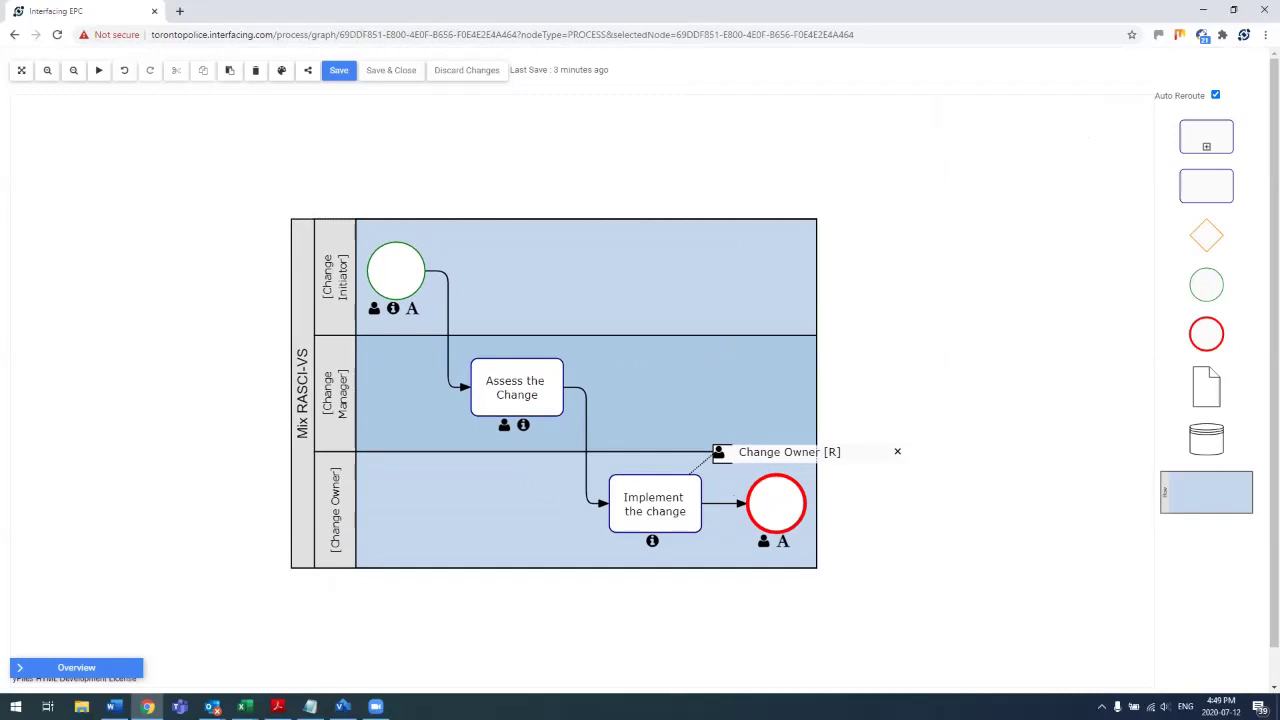
pyautogui.moveTo(1206, 185); pyautogui.dragTo(659, 393)
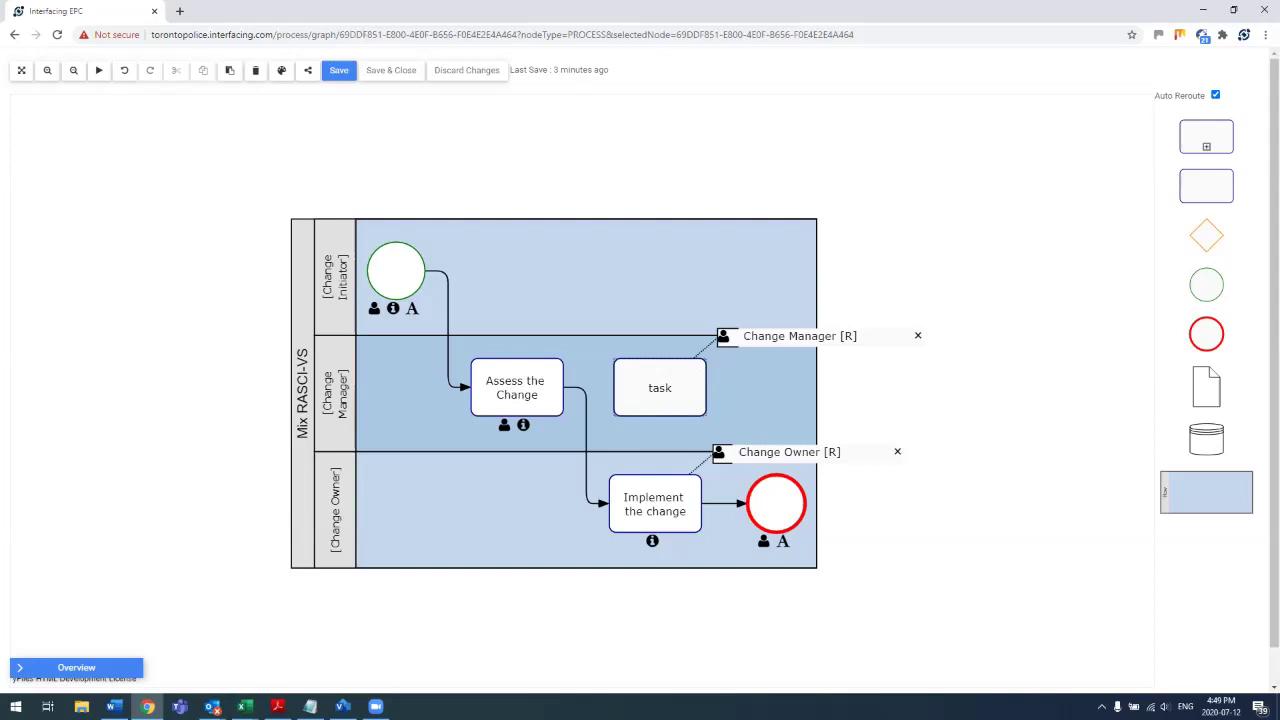
pyautogui.doubleClick(660, 388)
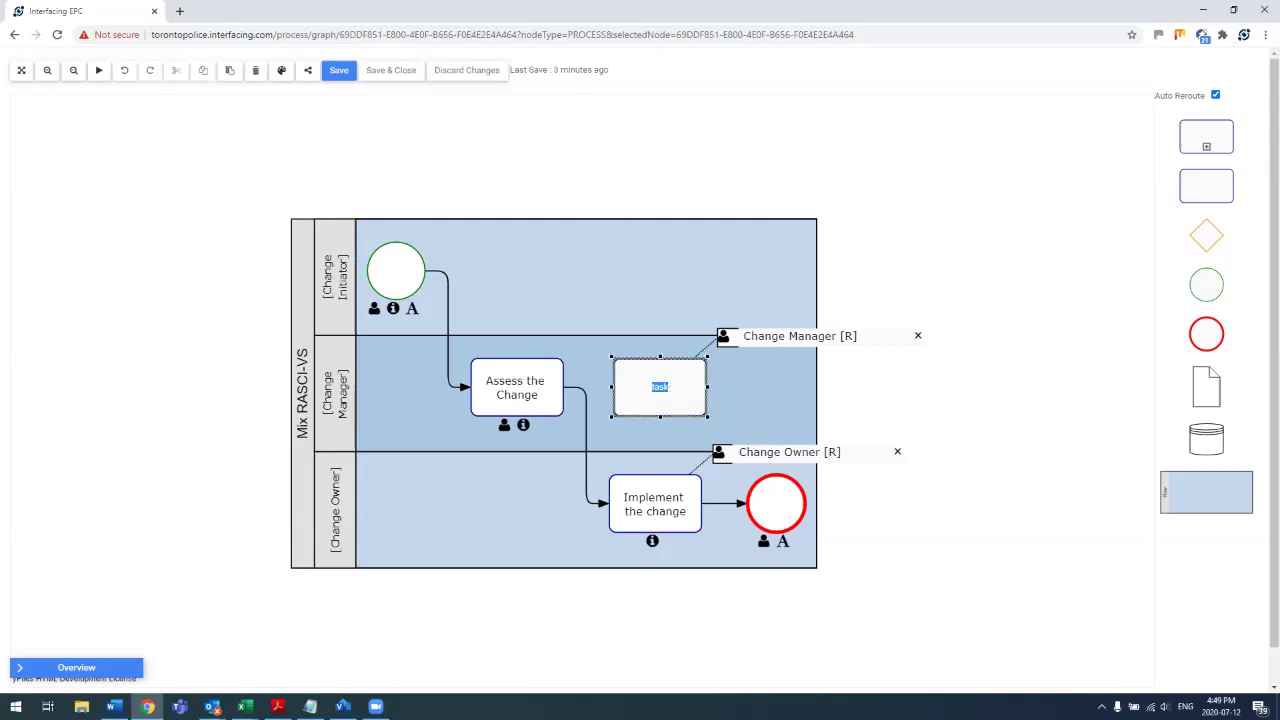
pyautogui.write('app')
pyautogui.press('BackSpace')
pyautogui.press('BackSpace')
pyautogui.press('BackSpace')
pyautogui.write('Review & Approve the Change')
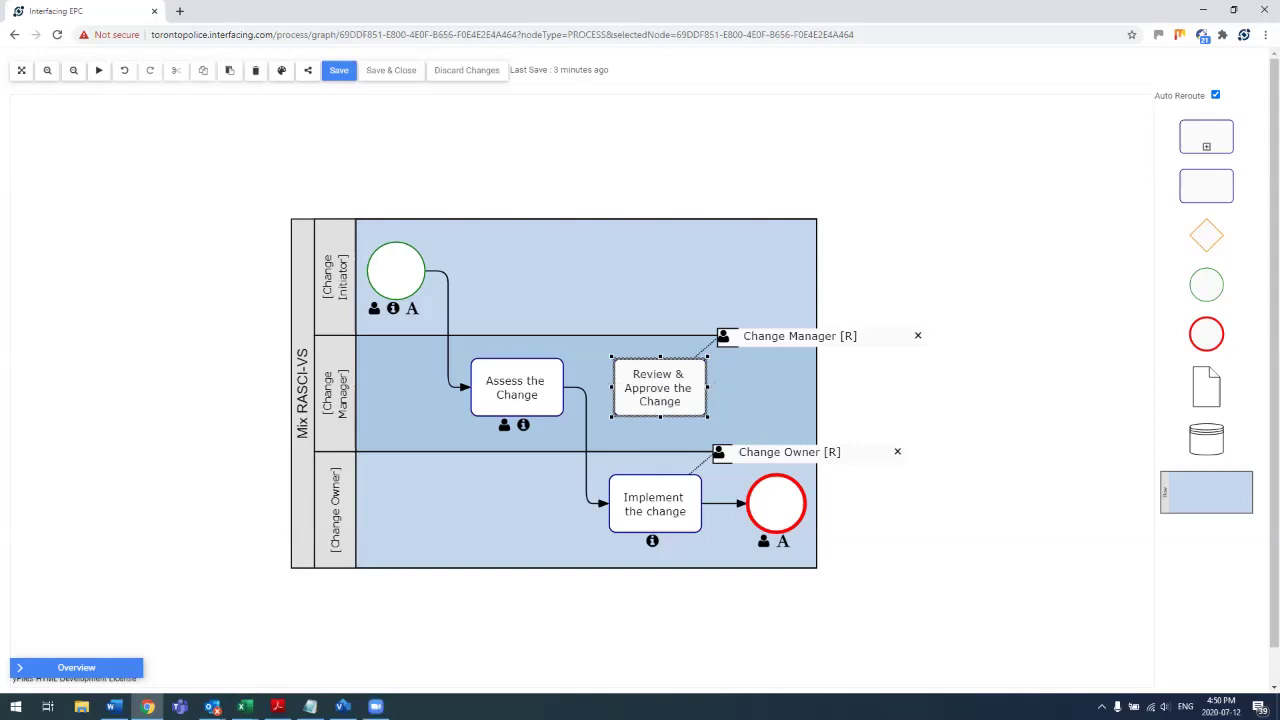
# Reroute the flow into Implement the change to start from Review & Approve the Change, and align that task directly above Implement the change.
pyautogui.click(586, 432)
pyautogui.moveTo(546, 387); pyautogui.dragTo(660, 416)
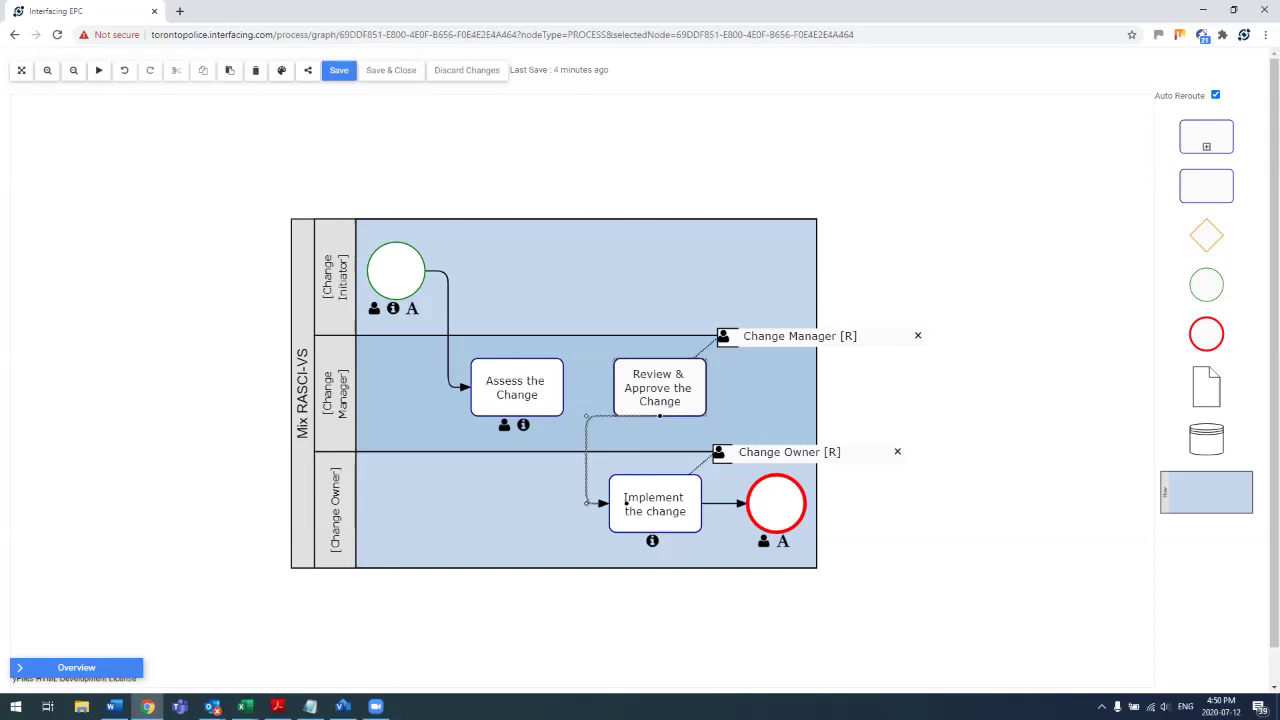
pyautogui.click(660, 390)
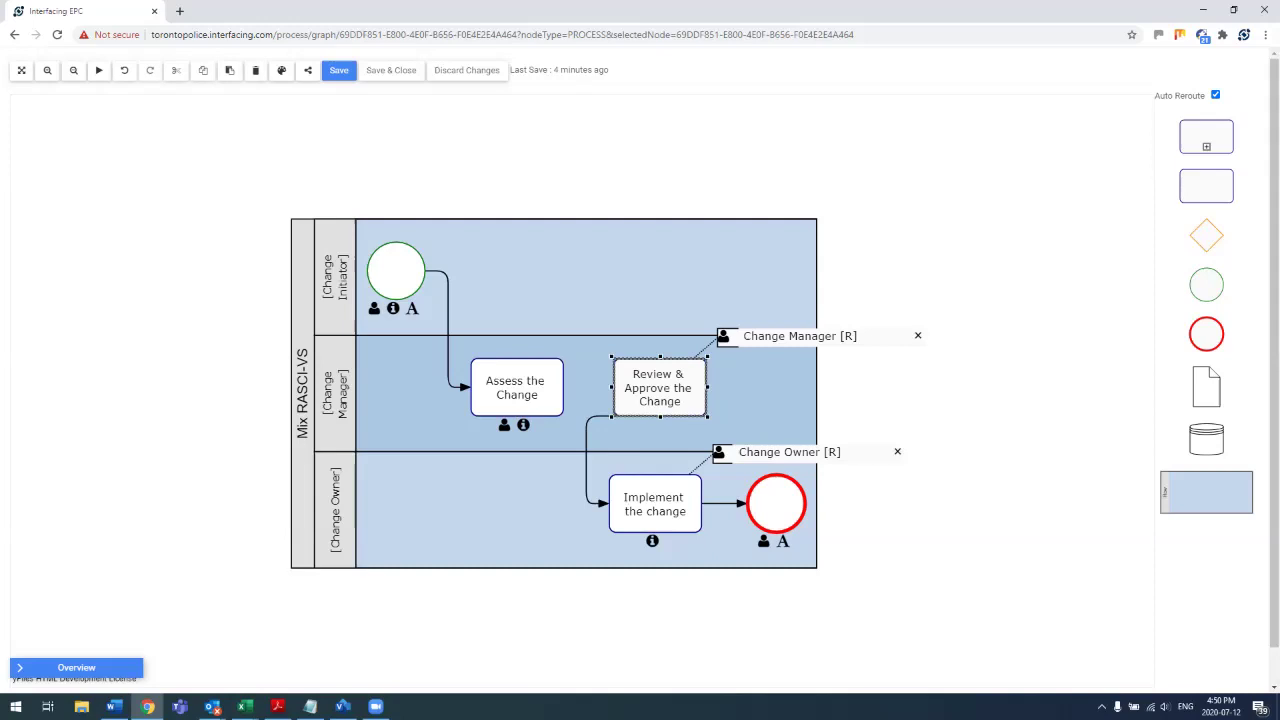
pyautogui.moveTo(660, 390); pyautogui.dragTo(655, 388)
pyautogui.scroll(-3, 551, 386)
pyautogui.click(21, 70)
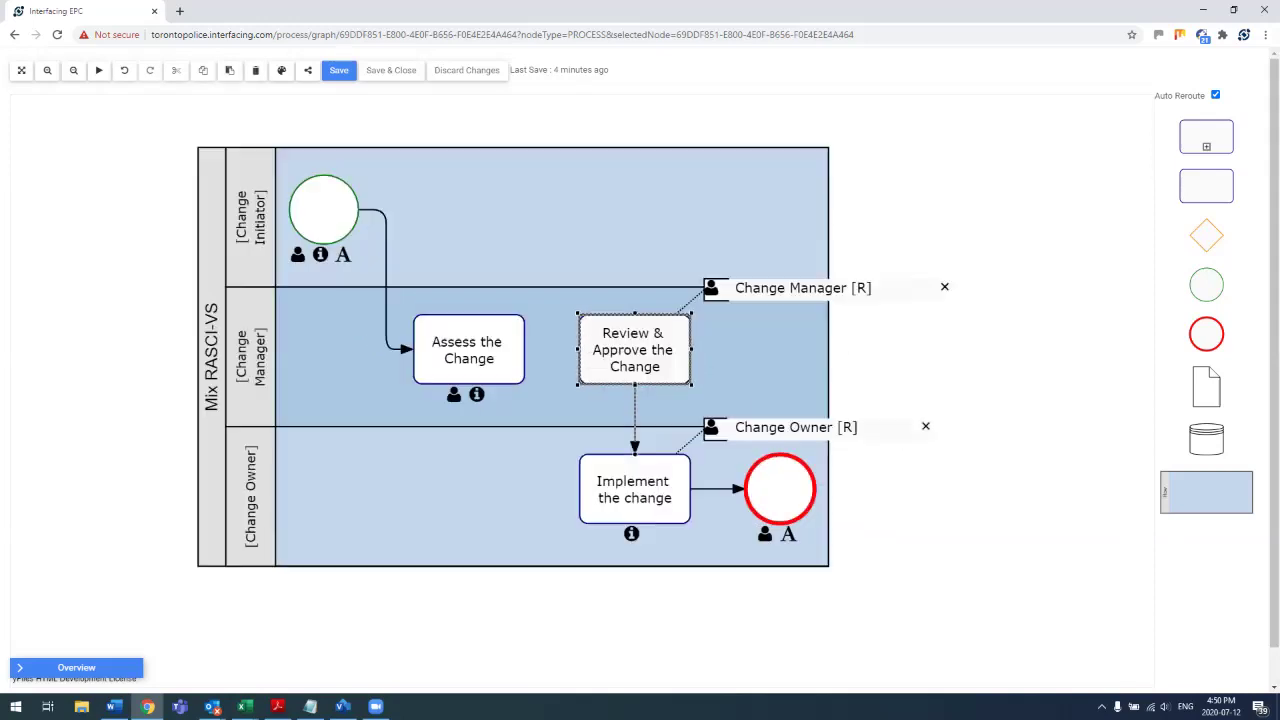
# Connect the Assess the Change task to Review & Approve the Change.
pyautogui.click(110, 190)
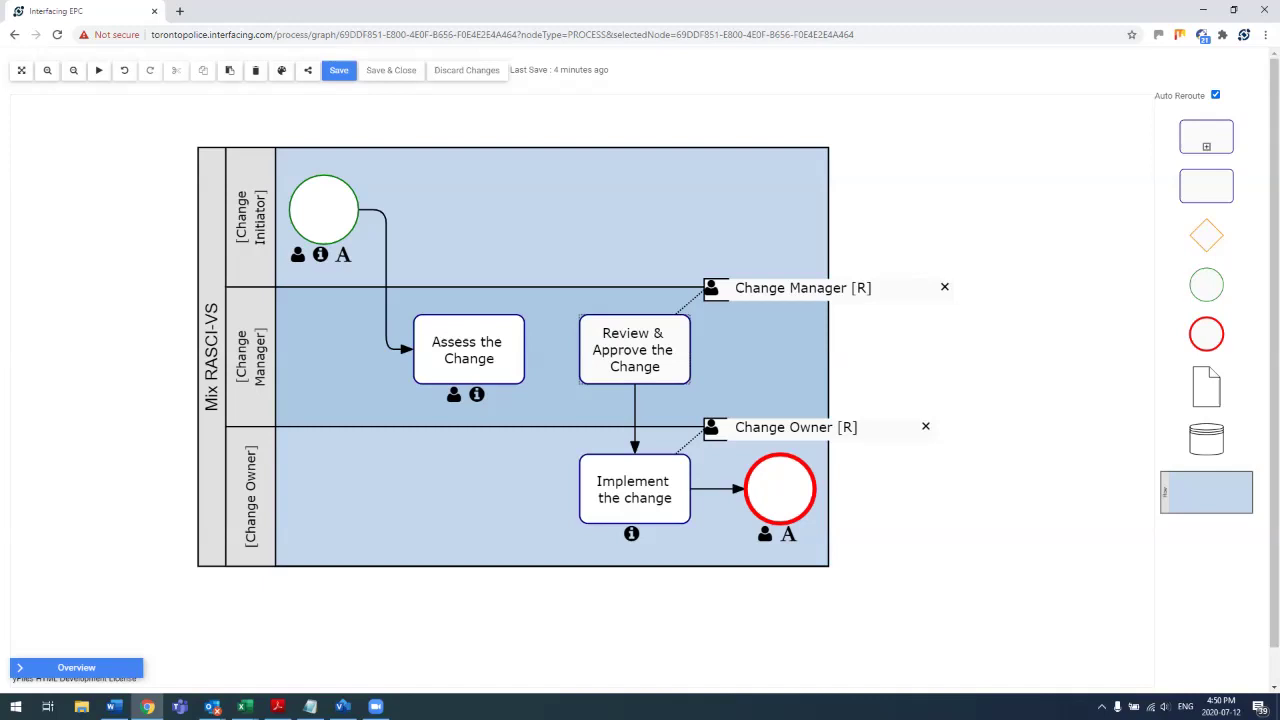
pyautogui.moveTo(506, 350); pyautogui.dragTo(527, 496)
pyautogui.moveTo(469, 316)
pyautogui.mouseDown()
pyautogui.moveTo(469, 230)
pyautogui.moveTo(667, 202)
pyautogui.moveTo(543, 205)
pyautogui.moveTo(476, 240)
pyautogui.mouseUp()
# Try the automatic layout on the swimlane diagram and undo it.
pyautogui.click(99, 70)
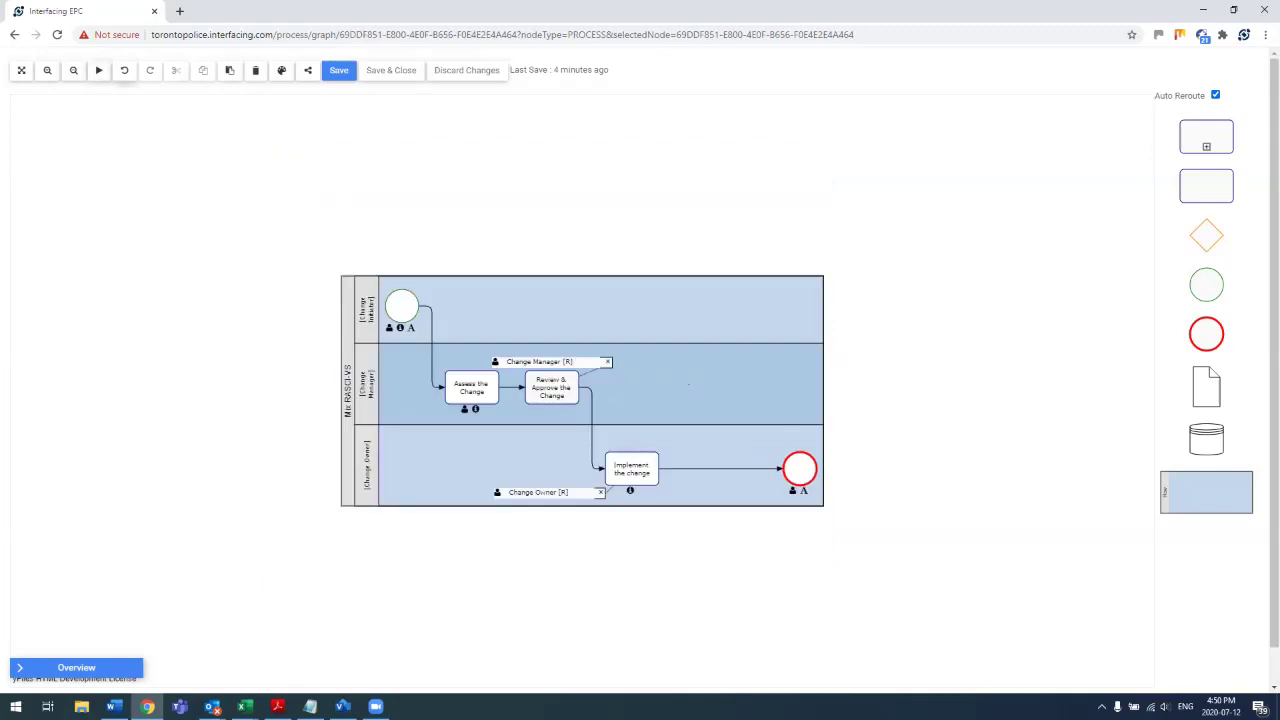
pyautogui.click(124, 71)
pyautogui.scroll(3, 523, 428)
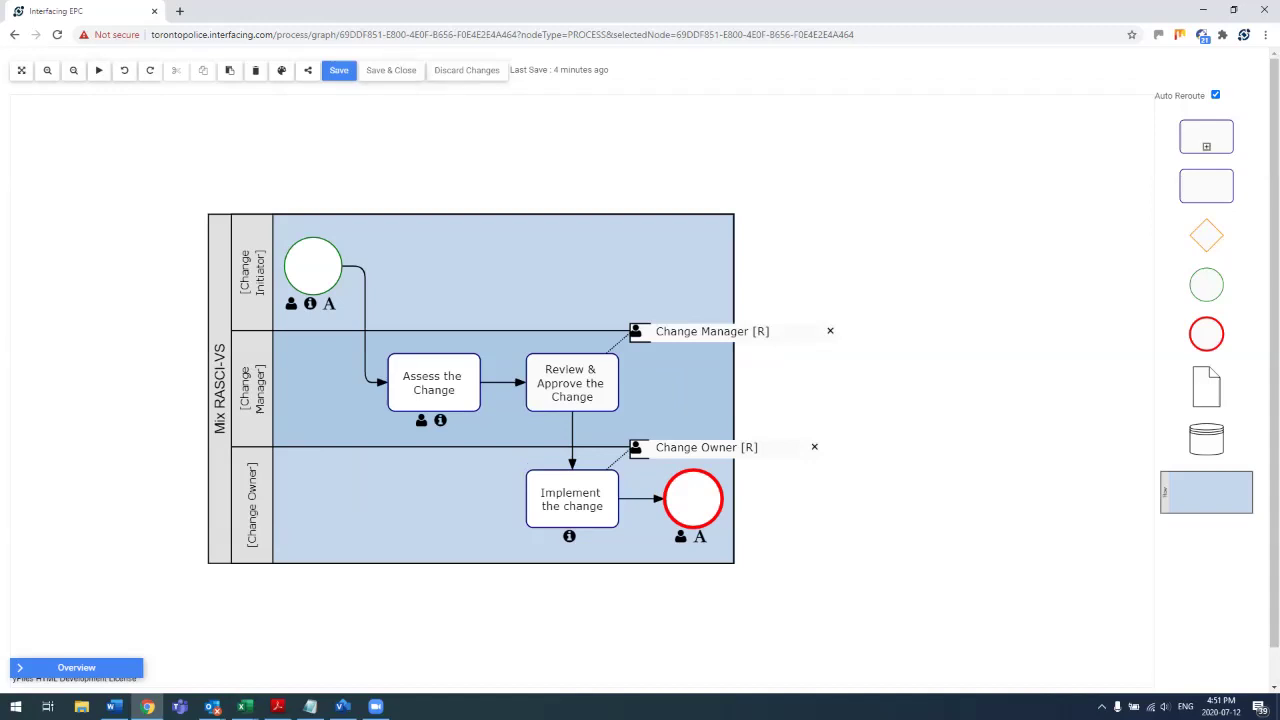
# Open the process details and fill the Description with the Change Management goals text copied from Word.
pyautogui.rightClick(439, 158)
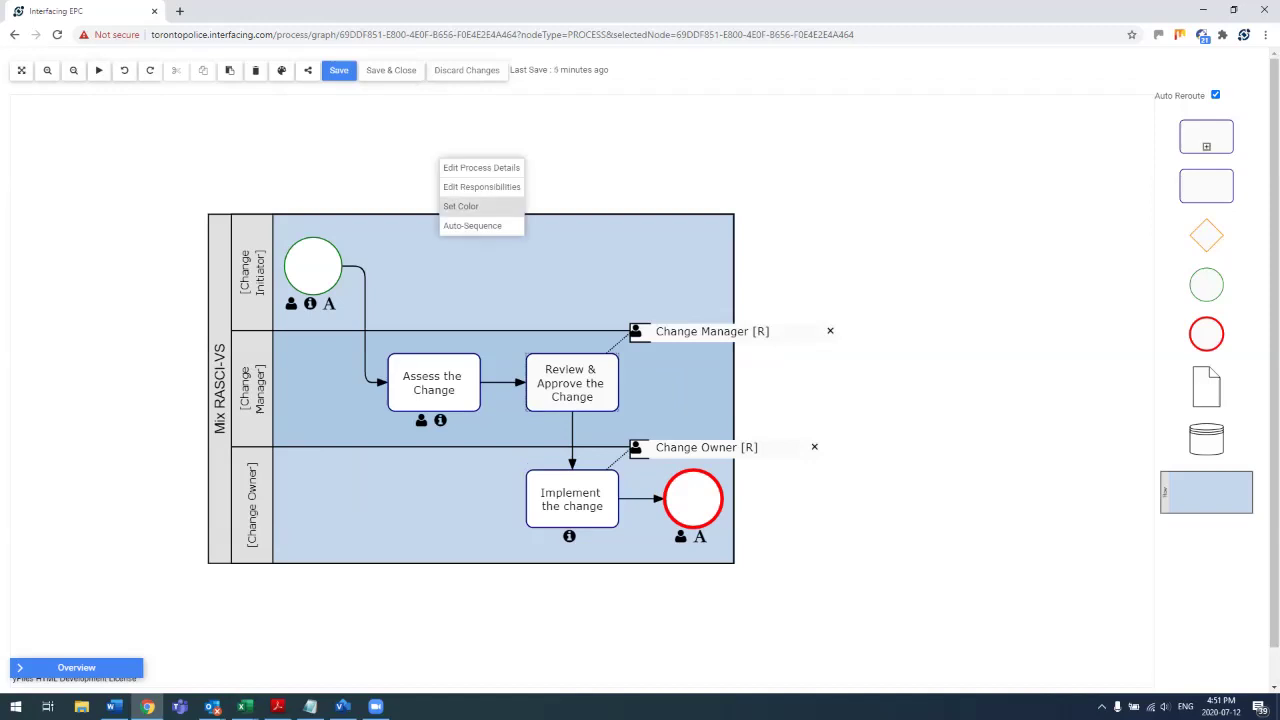
pyautogui.click(481, 167)
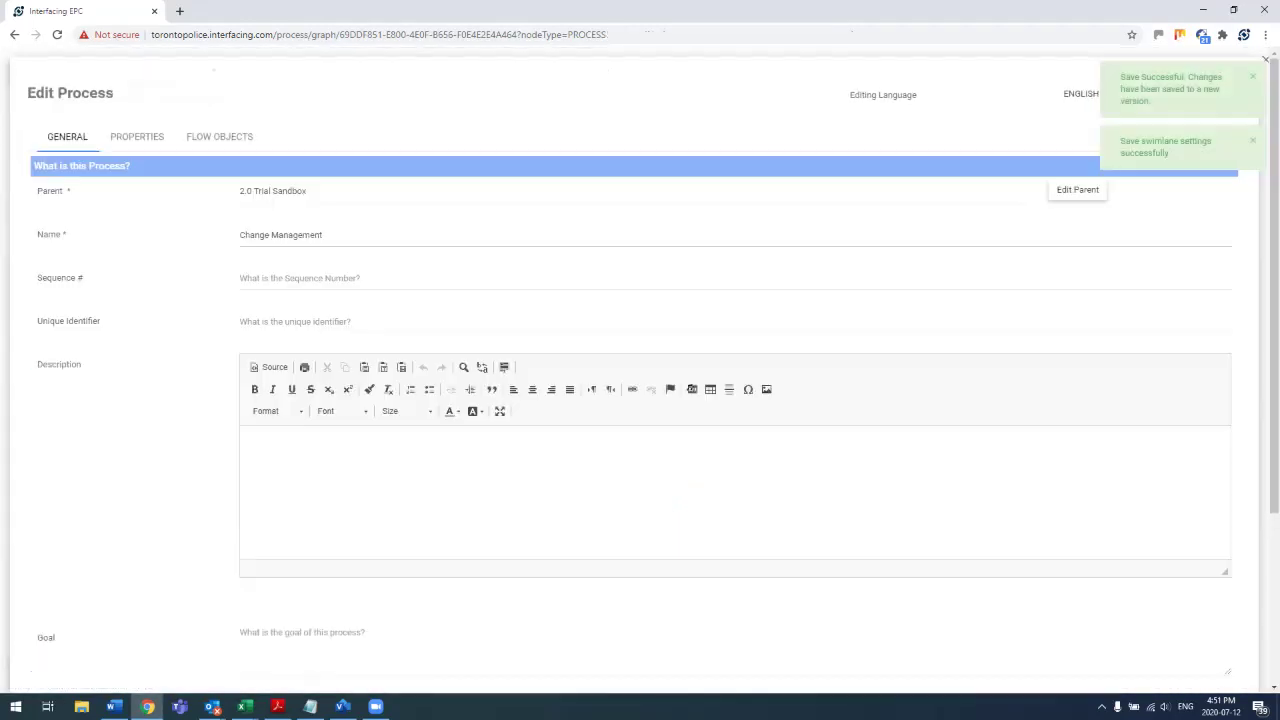
pyautogui.click(137, 137)
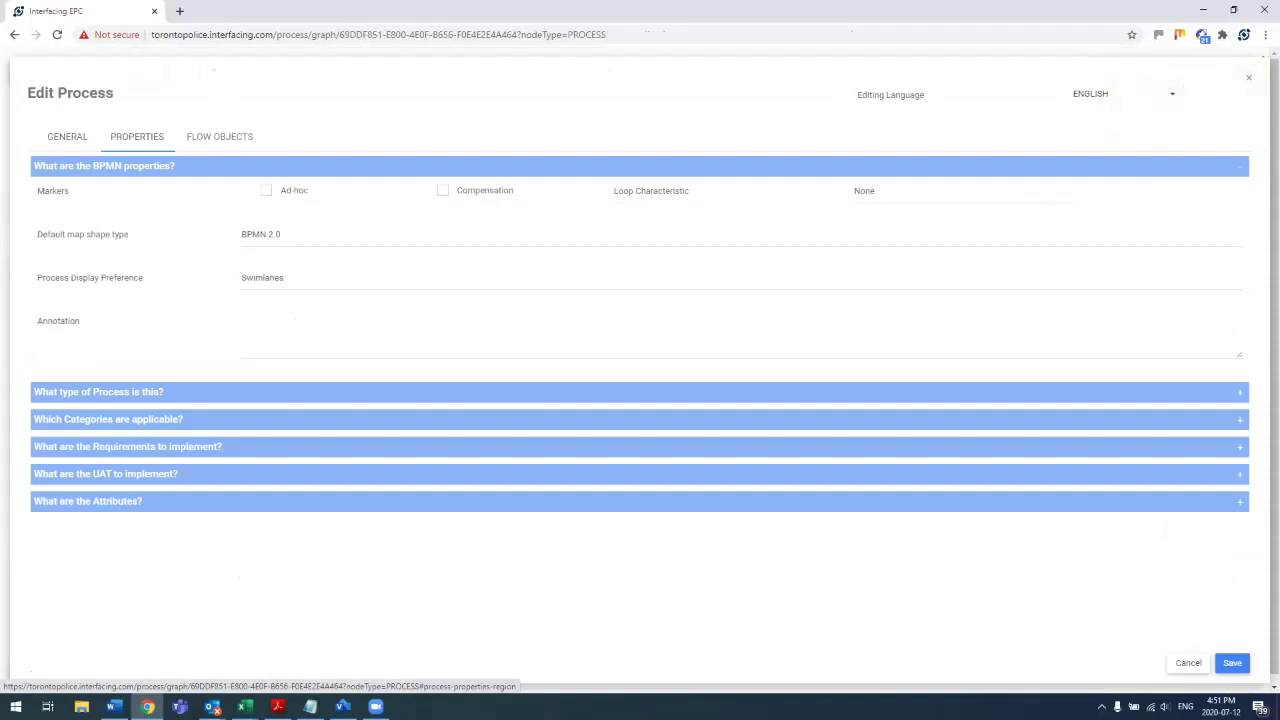
pyautogui.click(67, 137)
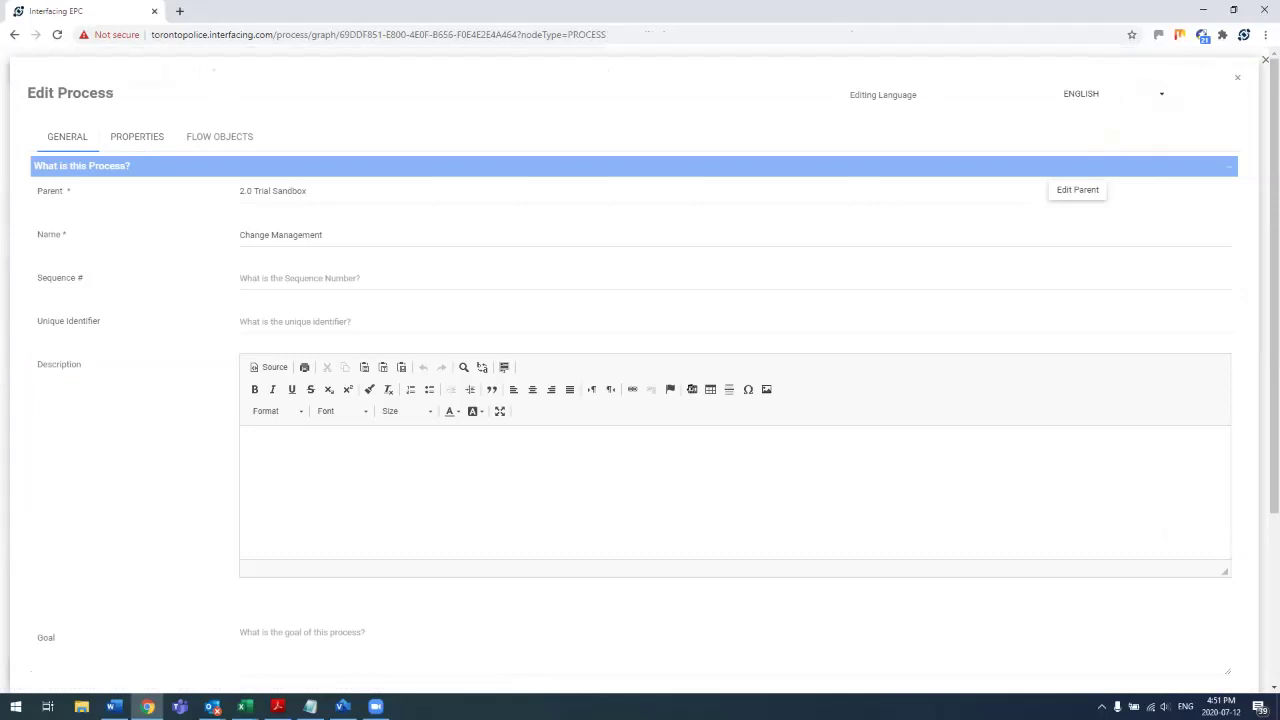
pyautogui.click(252, 446)
pyautogui.hotkey('alt', 'Tab')
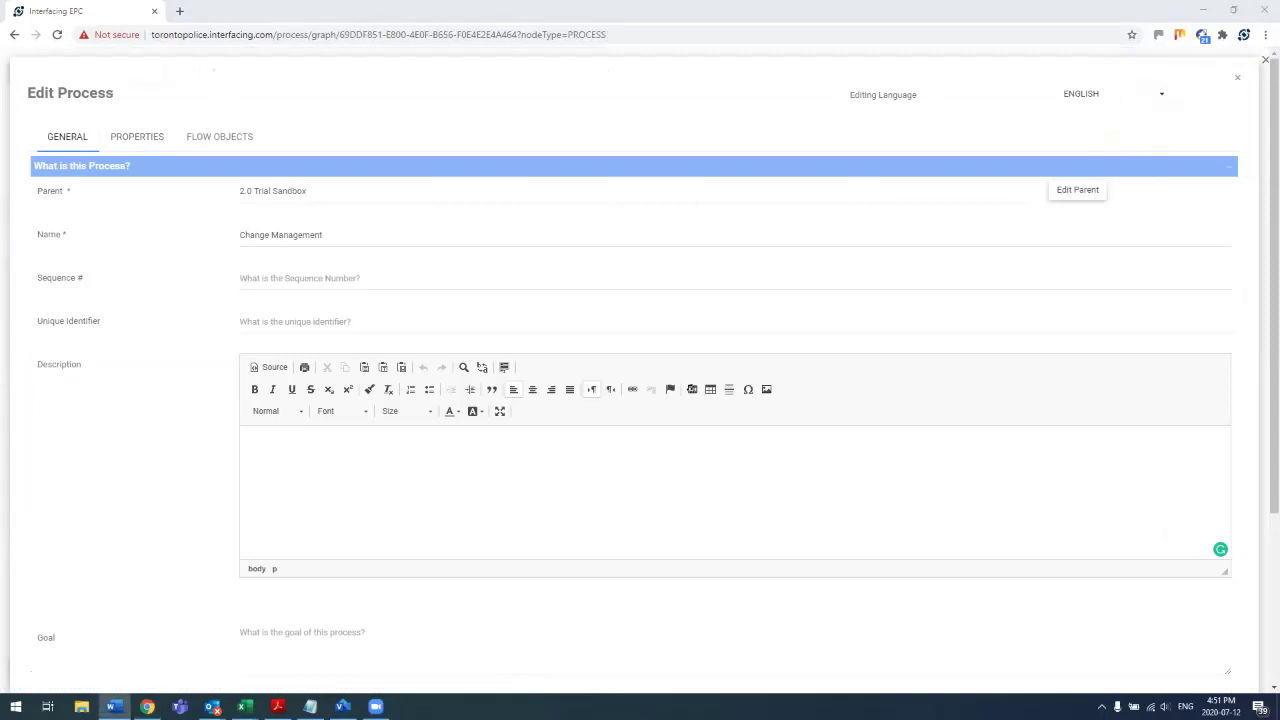
pyautogui.hotkey('ctrl', 'c')
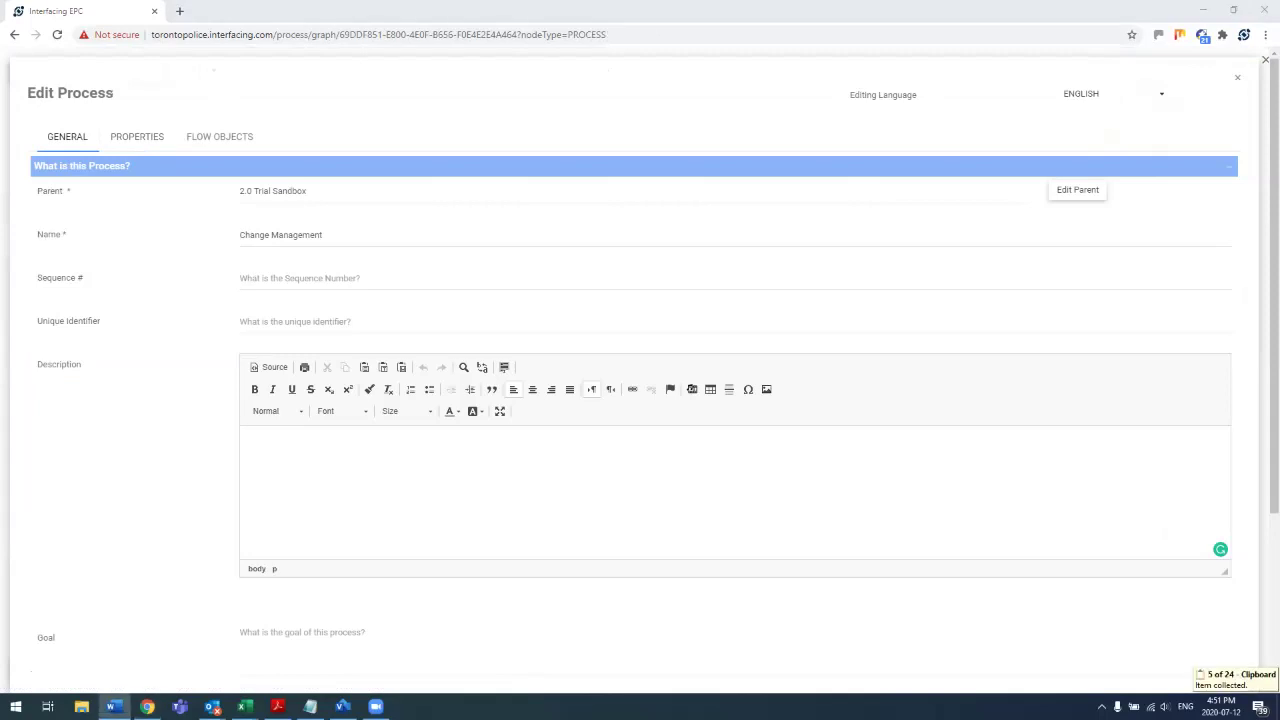
pyautogui.hotkey('alt', 'Tab')
pyautogui.hotkey('ctrl', 'v')
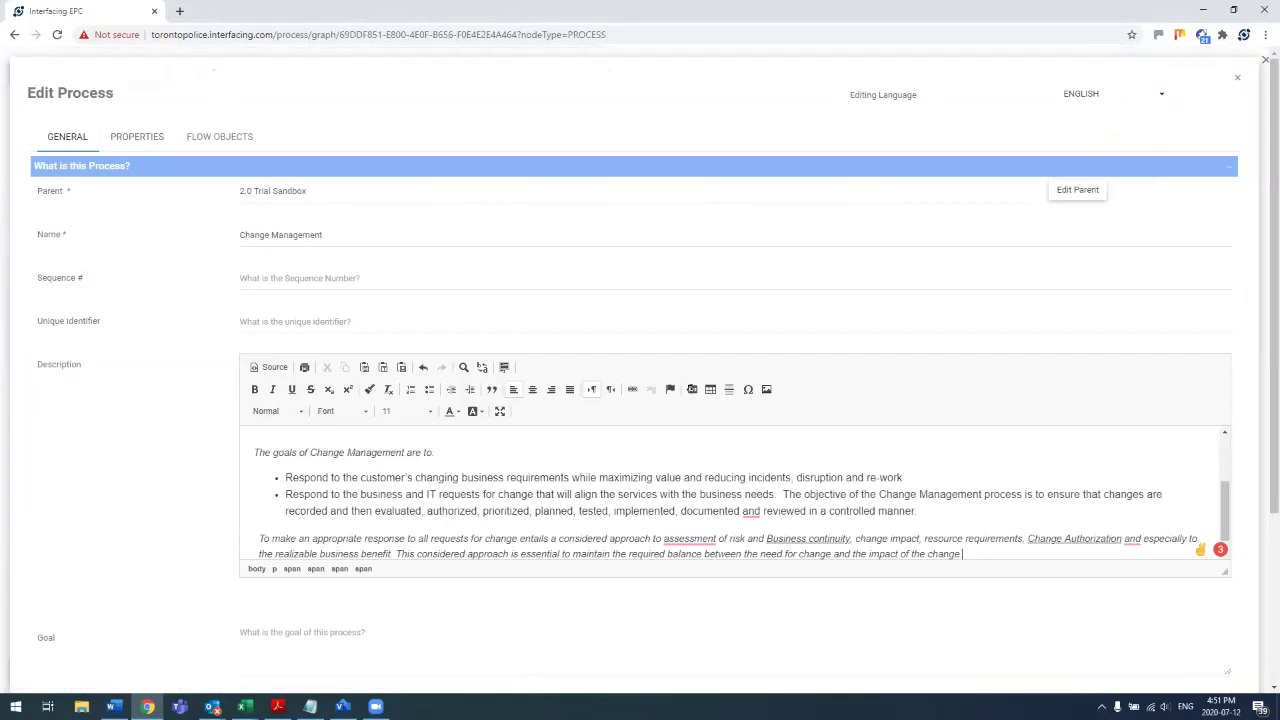
# Set the Process Display Preference to Graph, save the process details and apply the automatic layout to the diagram.
pyautogui.click(137, 136)
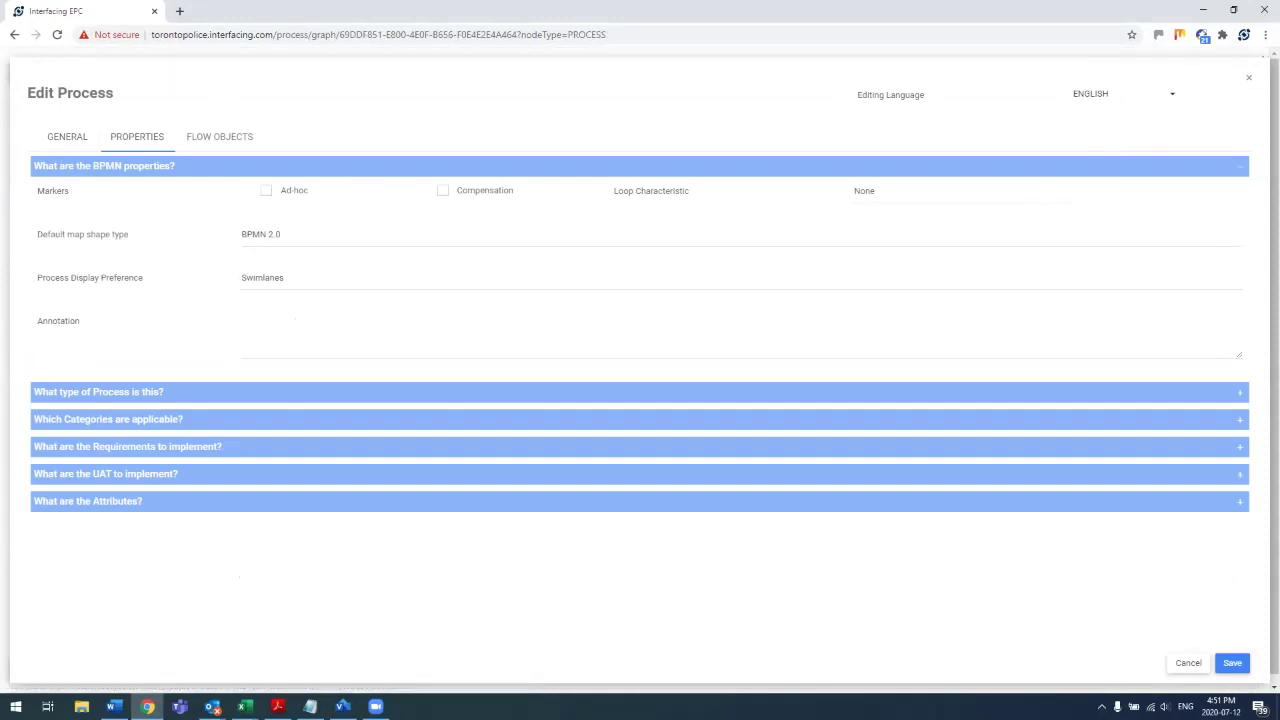
pyautogui.click(292, 279)
pyautogui.press('Up')
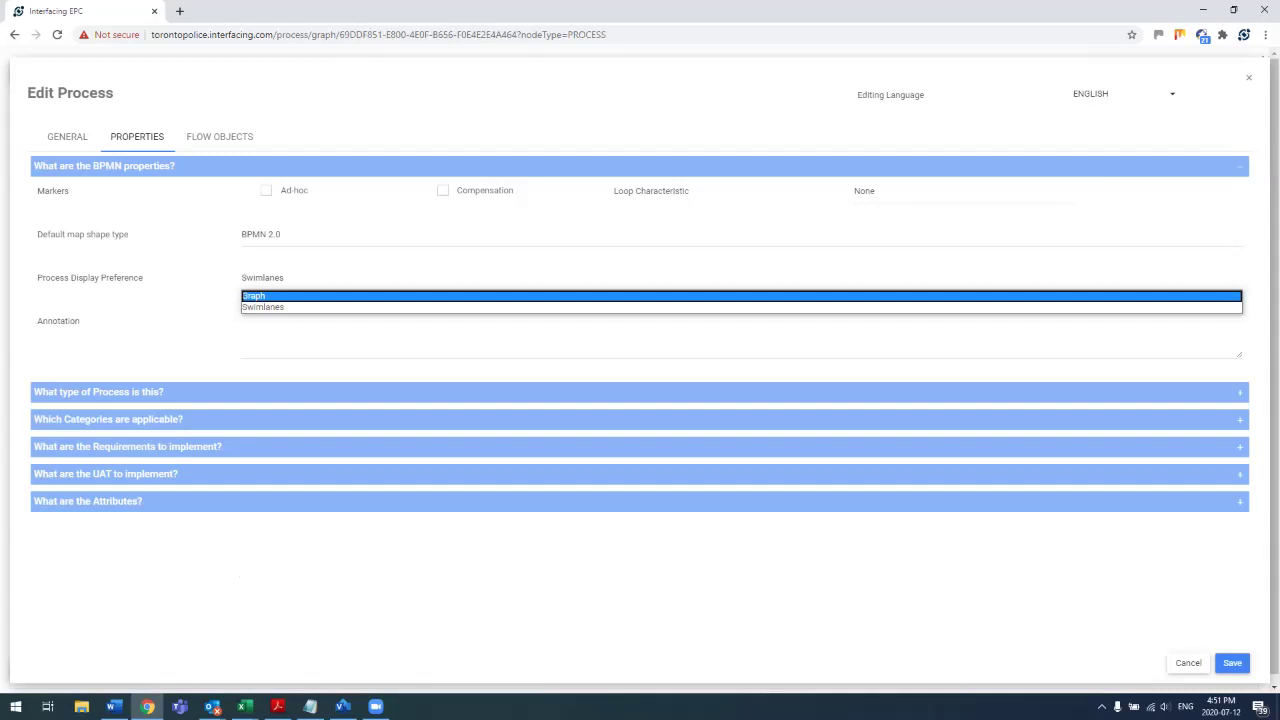
pyautogui.press('Return')
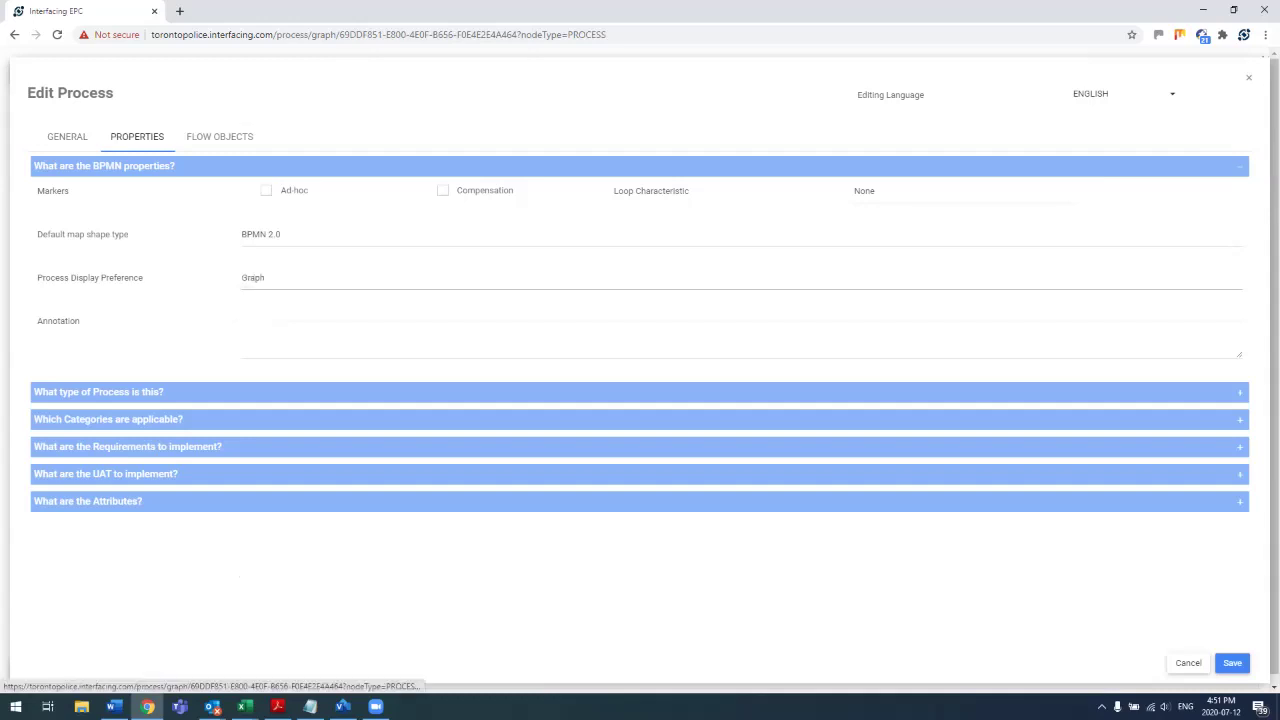
pyautogui.click(220, 137)
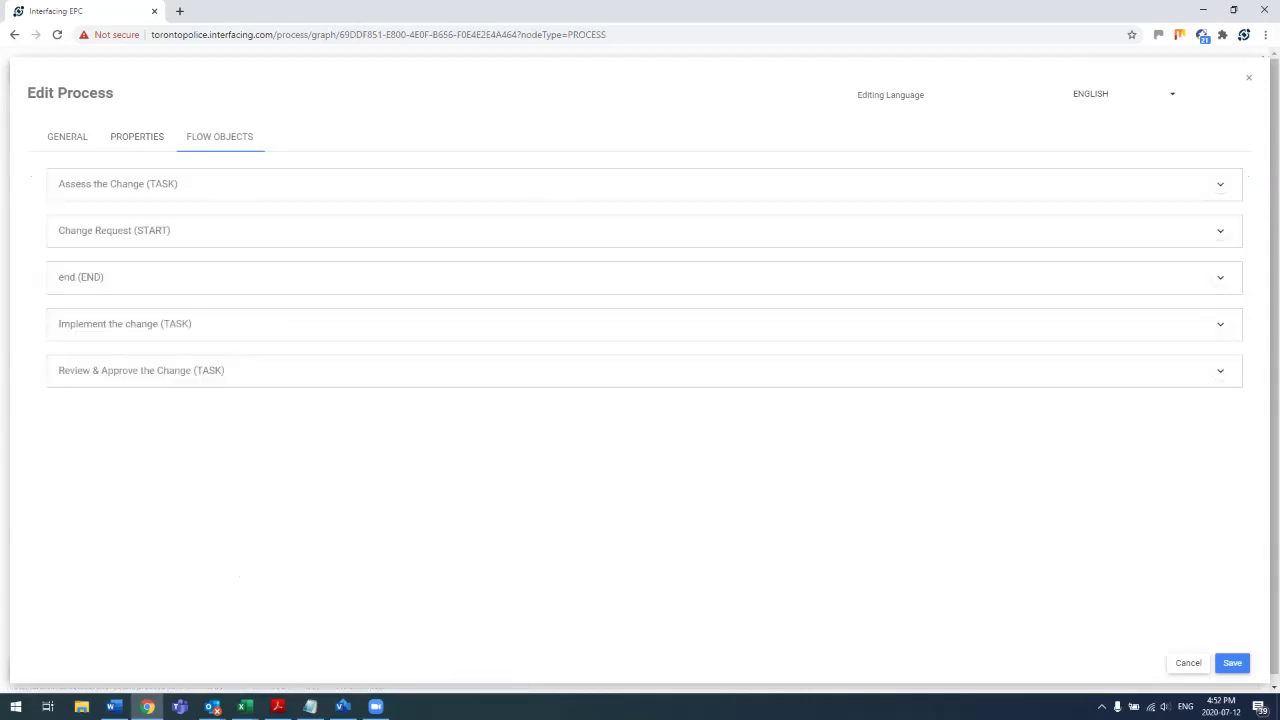
pyautogui.click(1232, 663)
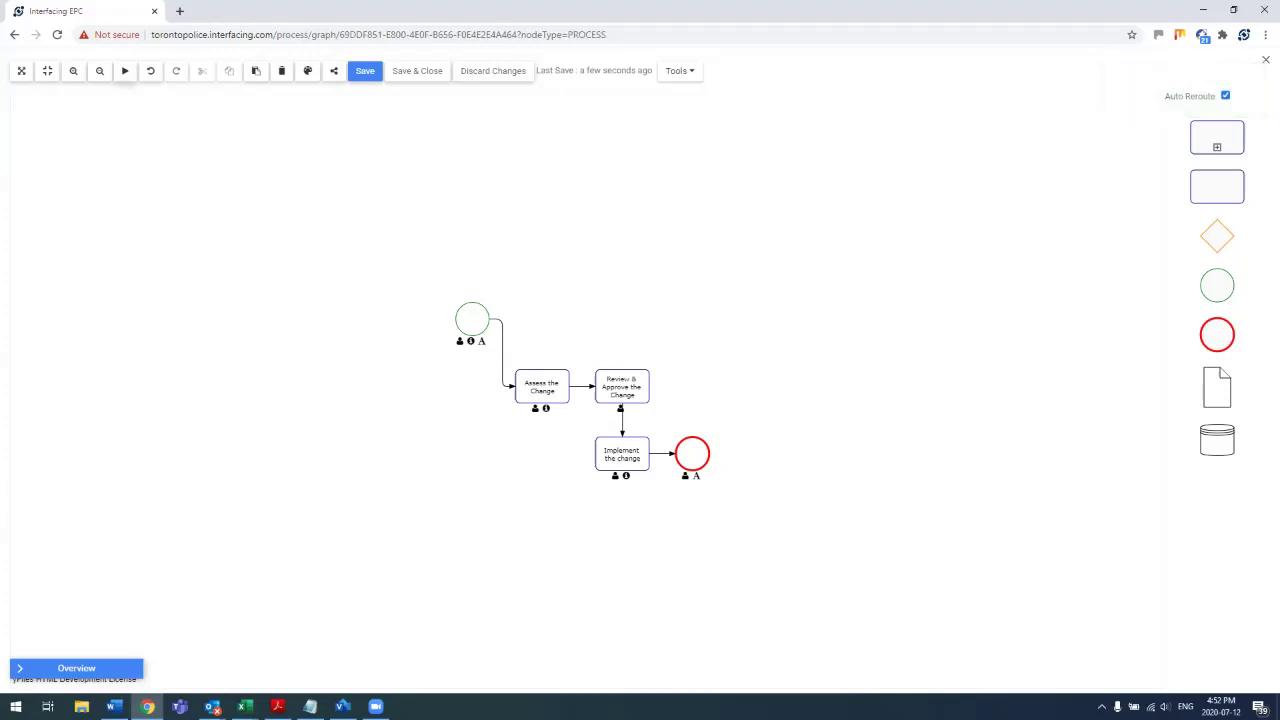
pyautogui.click(125, 70)
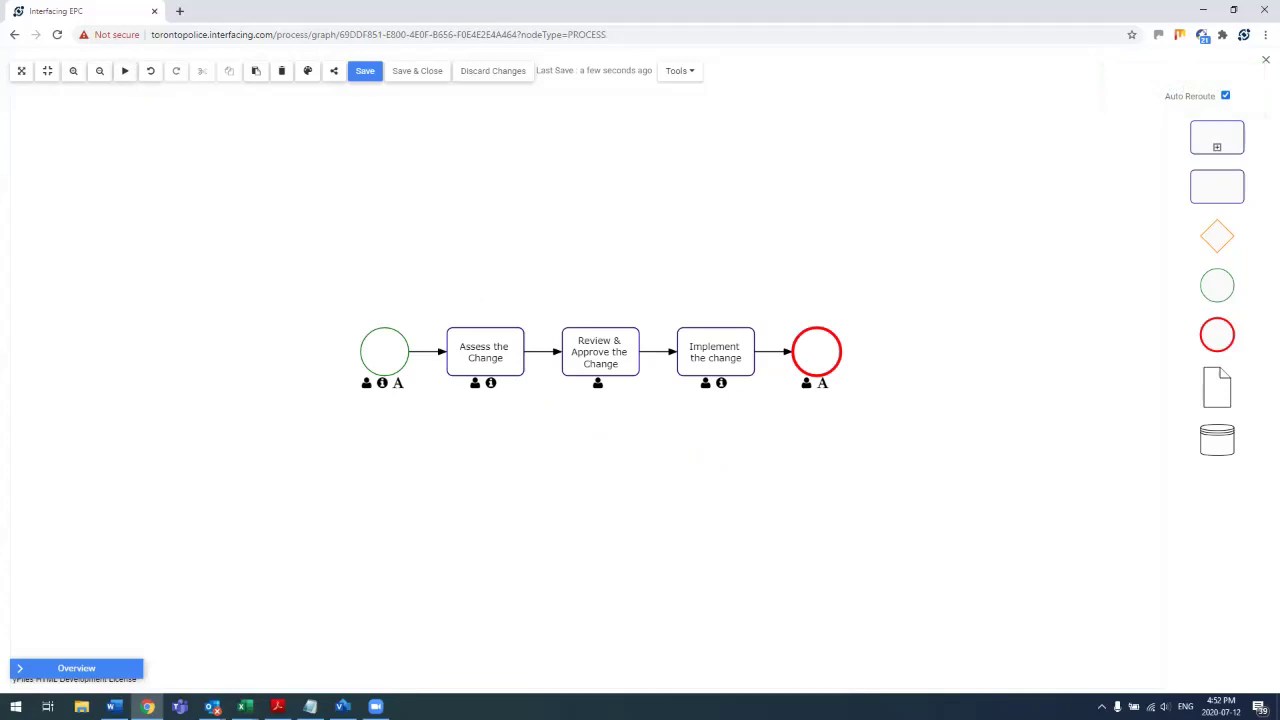
# Add the Change Initiator role to the responsibilities of the Assess the Change task with the value C.
pyautogui.rightClick(540, 242)
pyautogui.rightClick(492, 351)
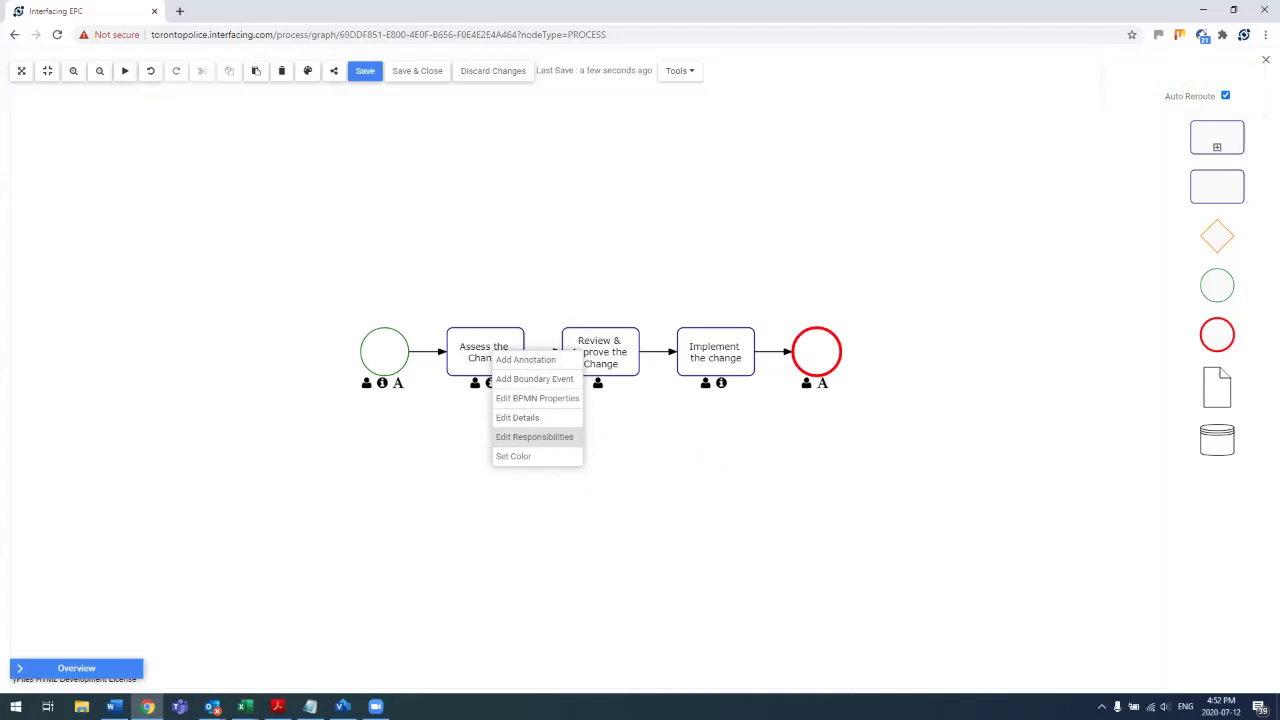
pyautogui.click(534, 437)
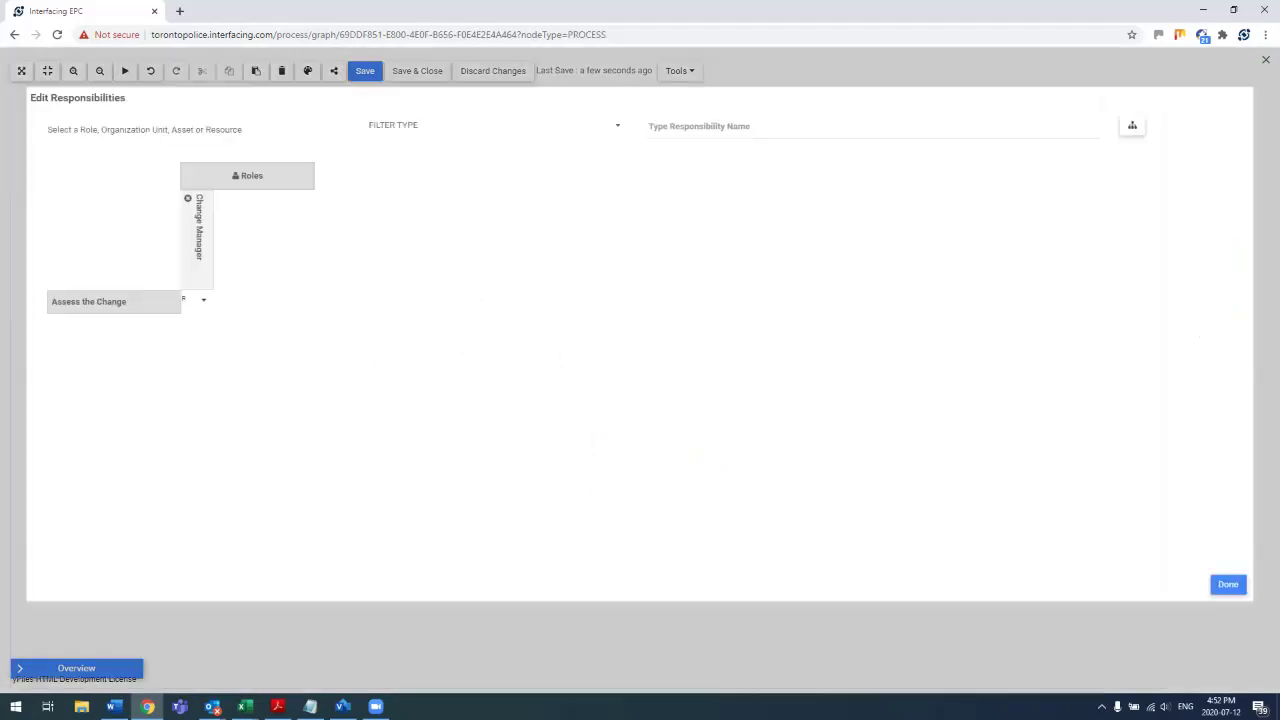
pyautogui.click(740, 127)
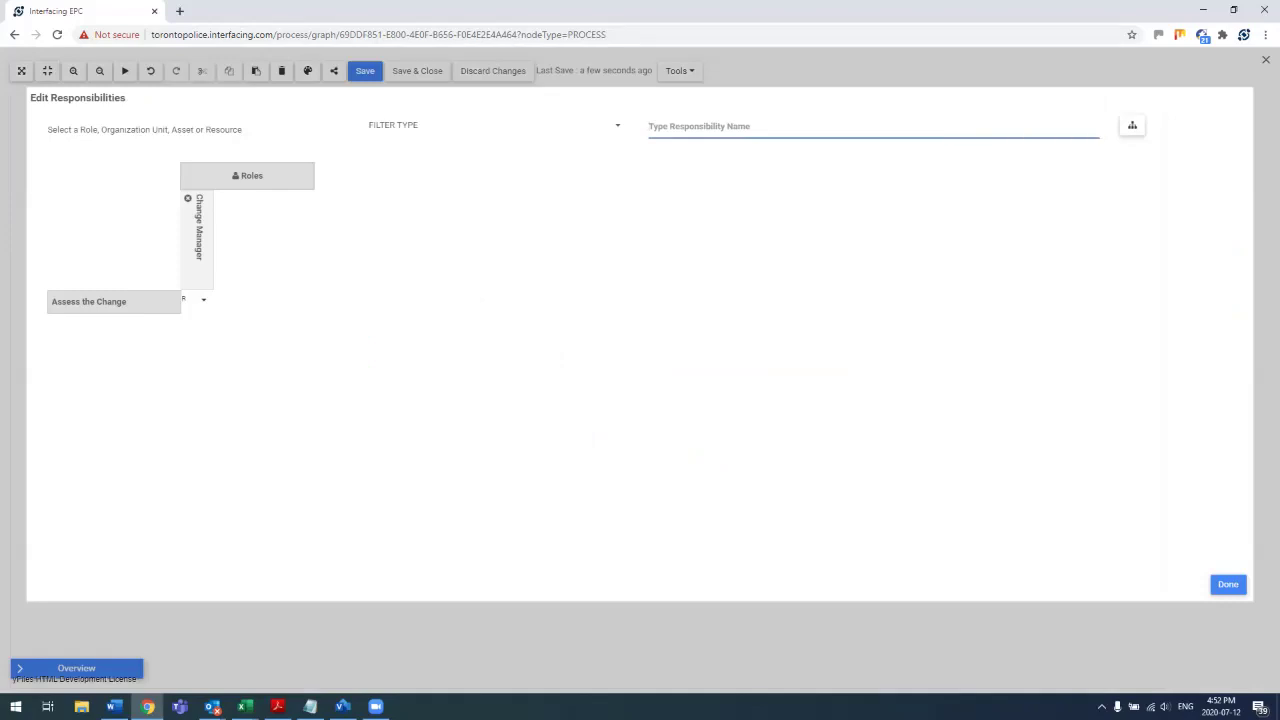
pyautogui.write('a')
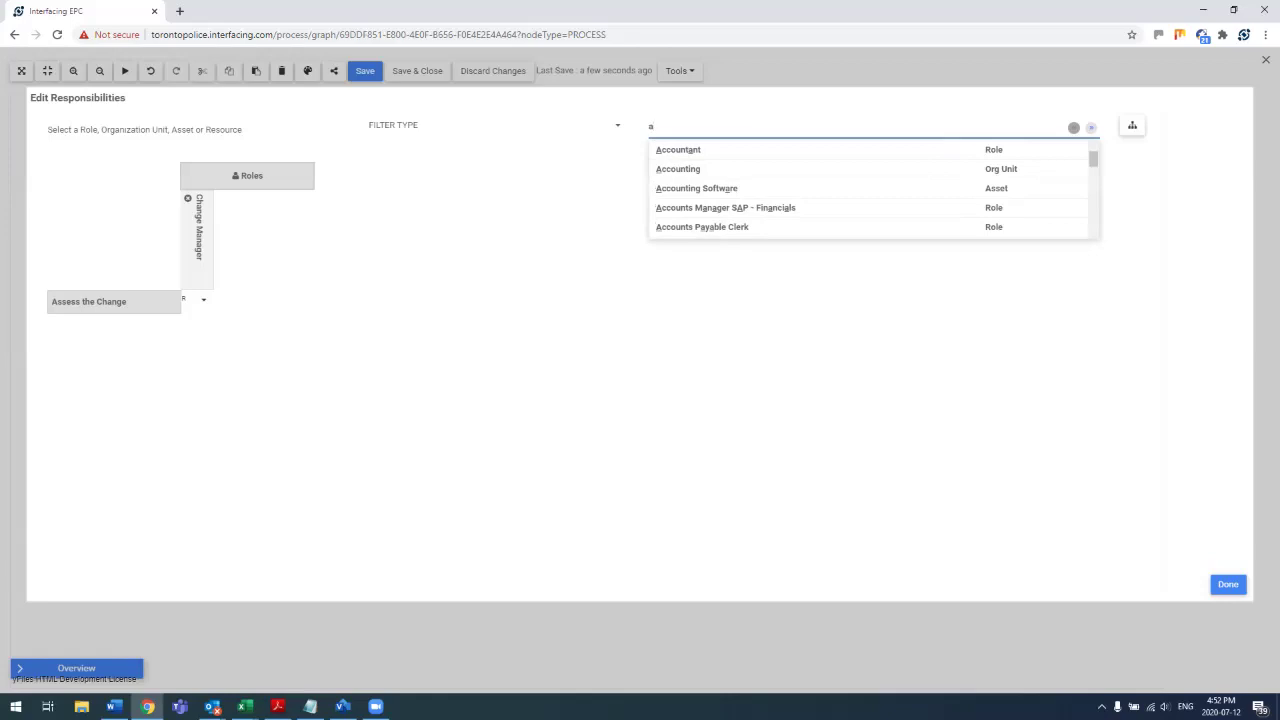
pyautogui.press('BackSpace')
pyautogui.write('change')
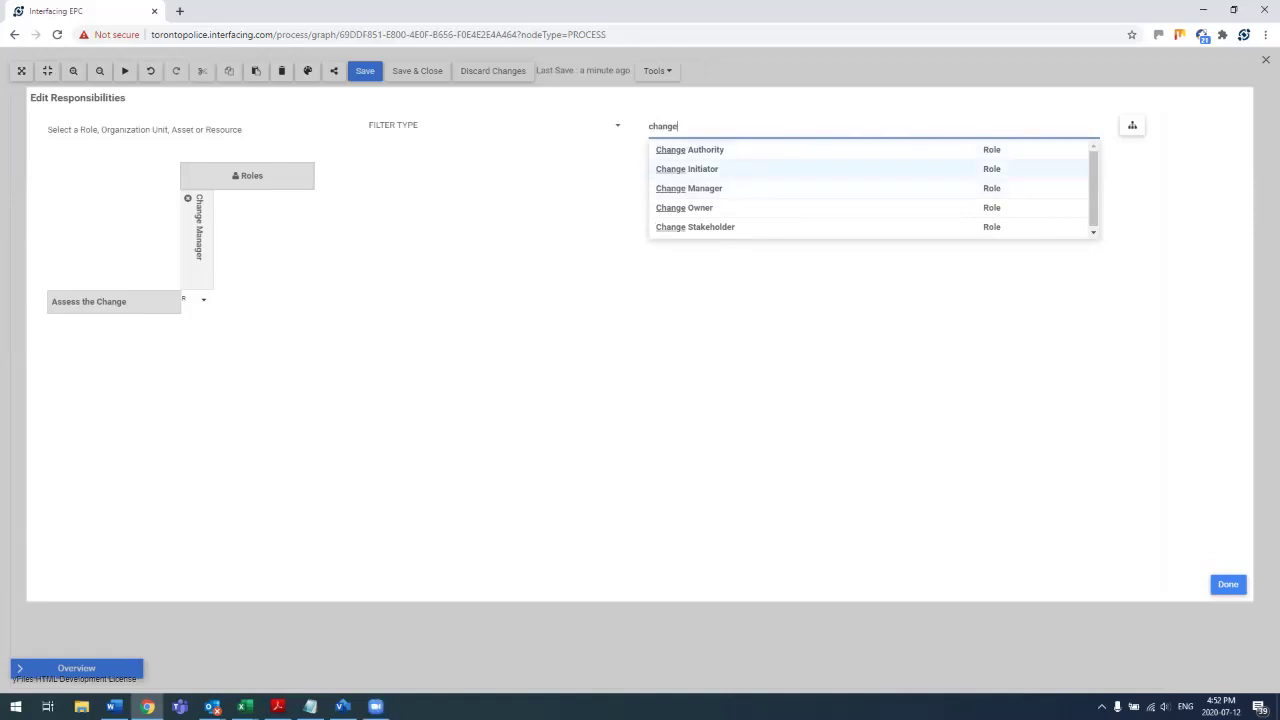
pyautogui.click(688, 169)
pyautogui.click(228, 300)
pyautogui.click(228, 300)
pyautogui.click(228, 373)
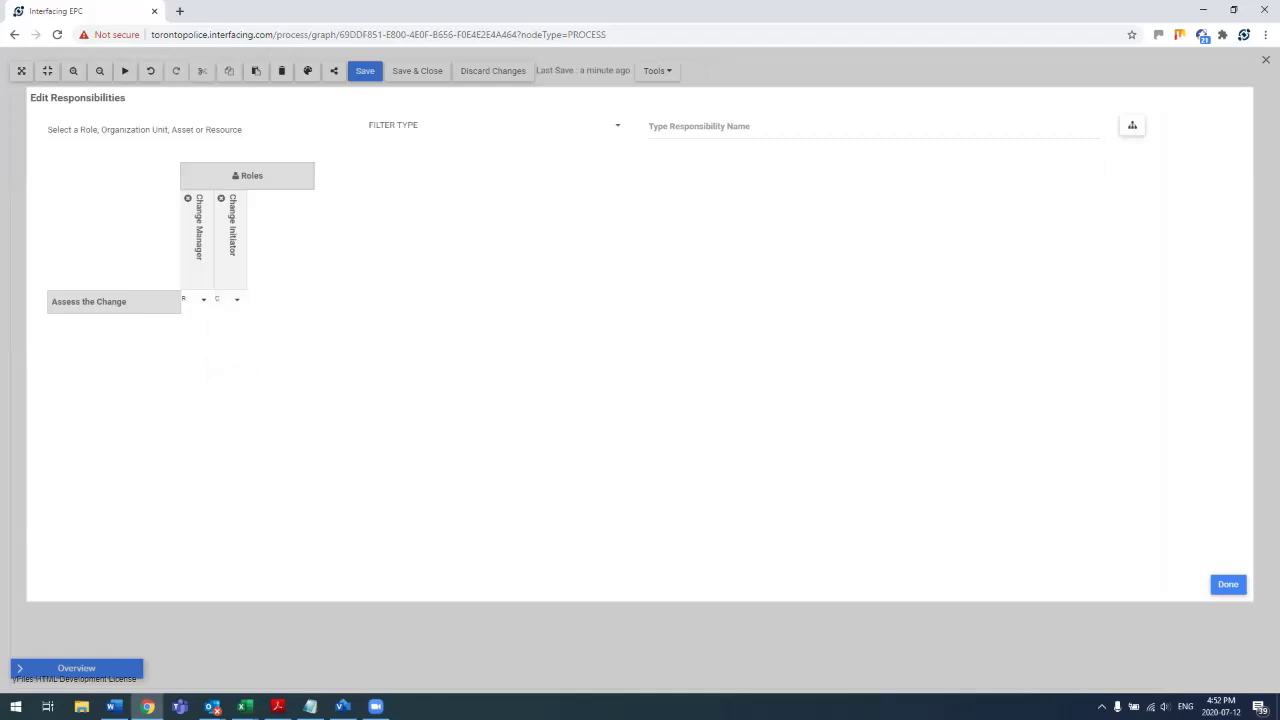
pyautogui.click(1228, 584)
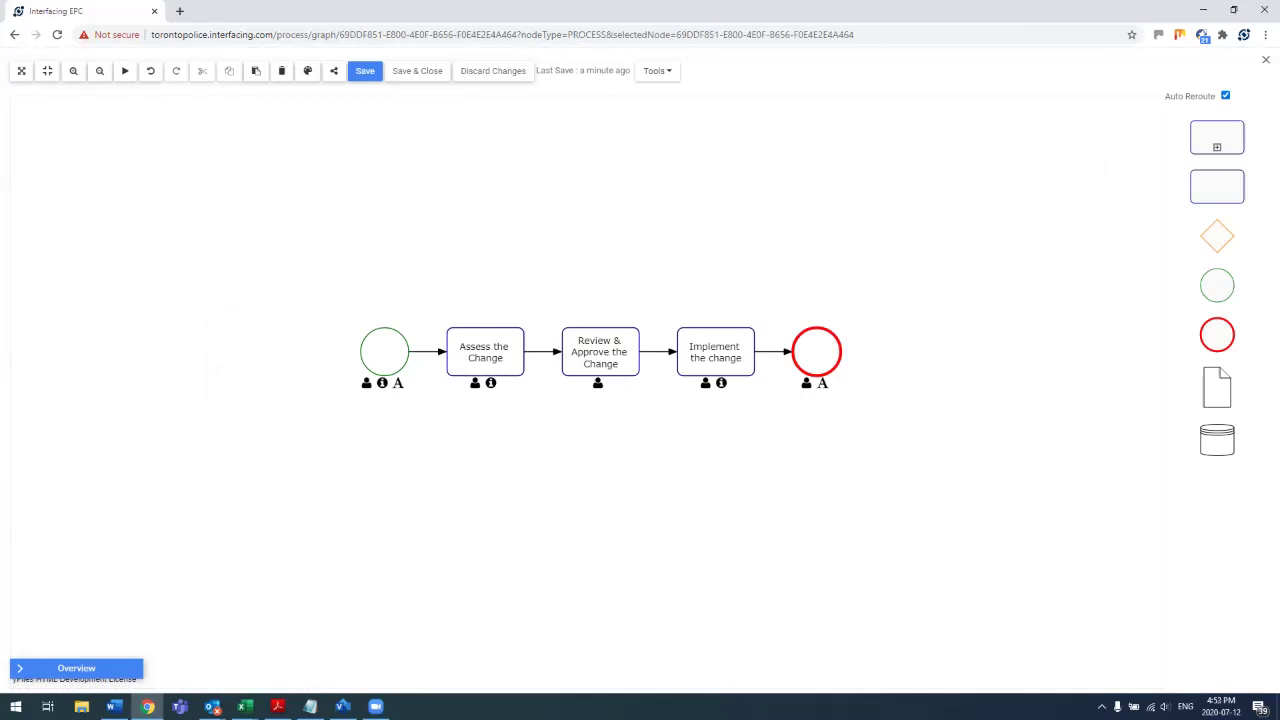
# Open the responsibilities of the whole process and view the assignment options for Change Owner on Change Request, leaving it blank.
pyautogui.rightClick(511, 262)
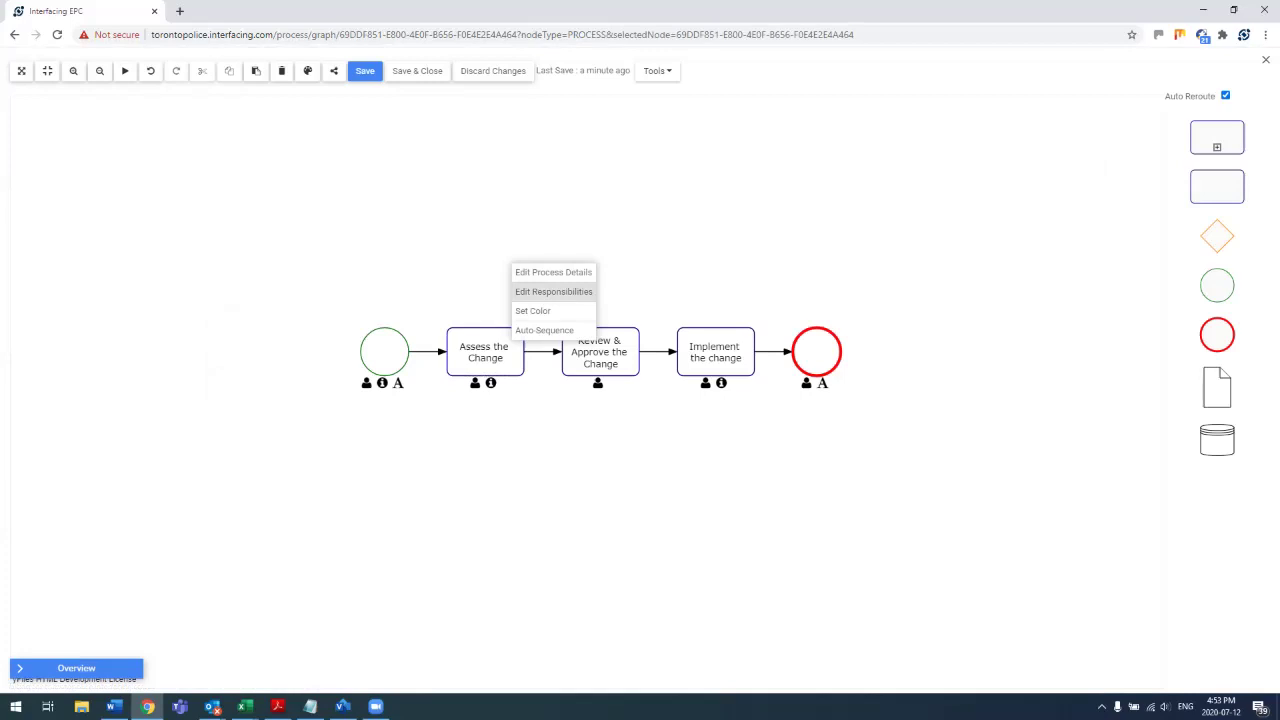
pyautogui.rightClick(617, 175)
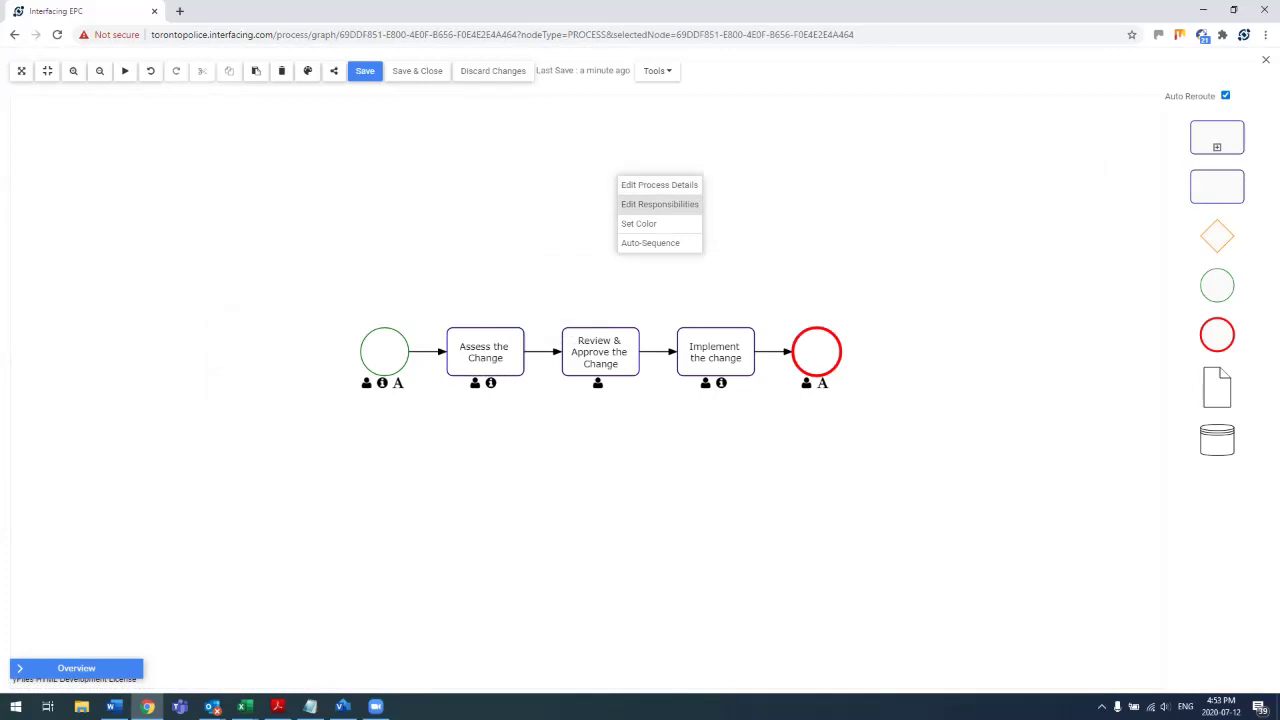
pyautogui.click(659, 204)
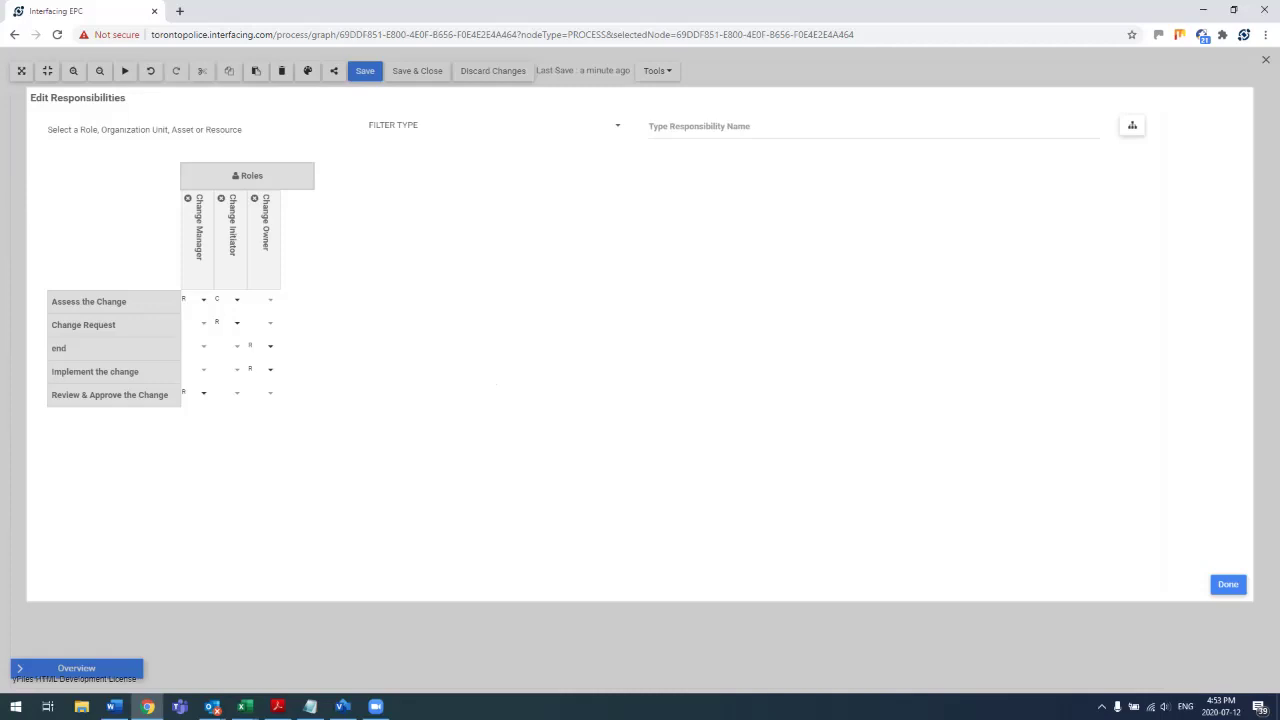
pyautogui.click(268, 323)
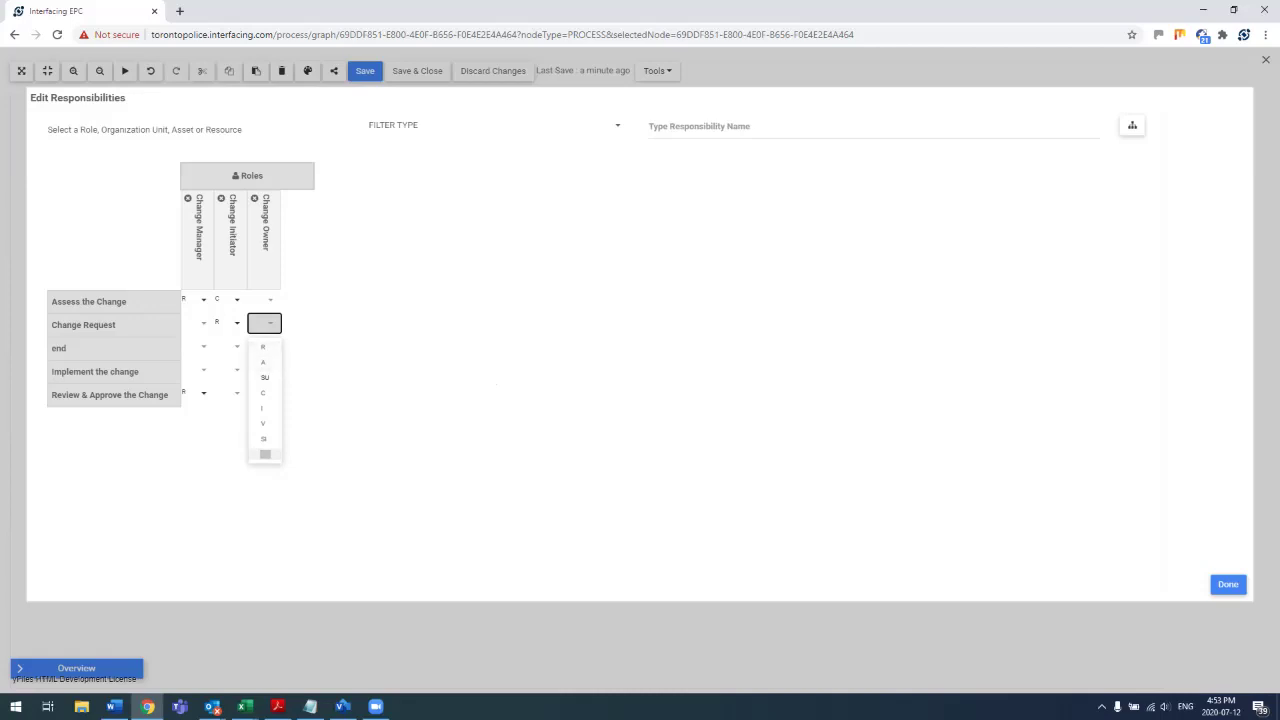
pyautogui.click(265, 454)
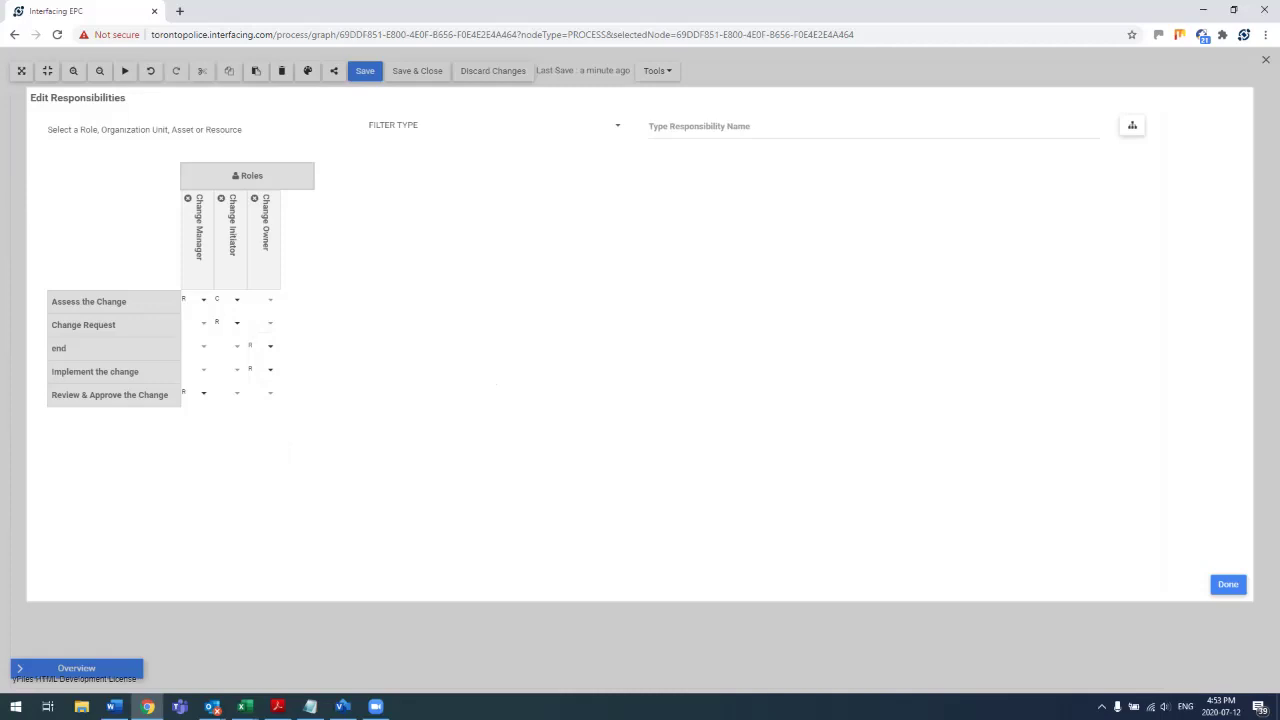
# Assign the value C to Change Initiator for Review & Approve the Change and finish editing the responsibilities.
pyautogui.click(231, 393)
pyautogui.press('Down')
pyautogui.press('Down')
pyautogui.press('Down')
pyautogui.press('Return')
pyautogui.click(1228, 585)
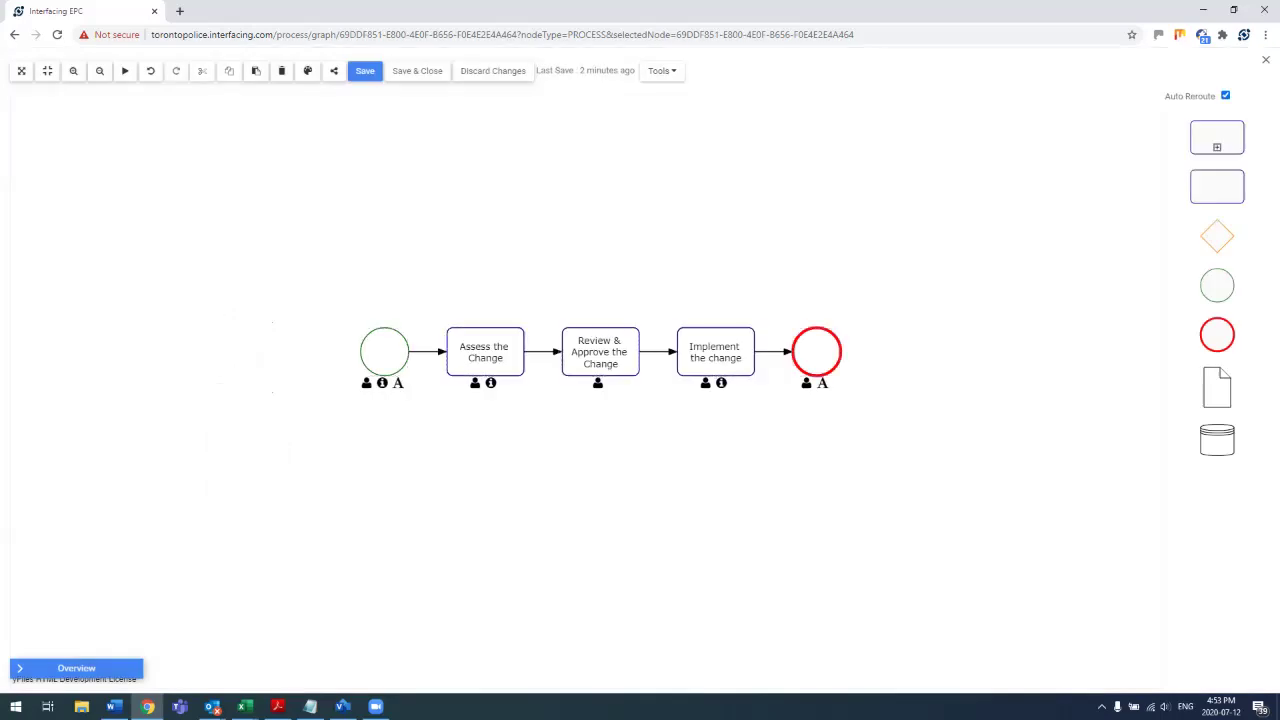
# Number the diagram's tasks with Auto-Sequence, then save and close the process diagram.
pyautogui.rightClick(487, 289)
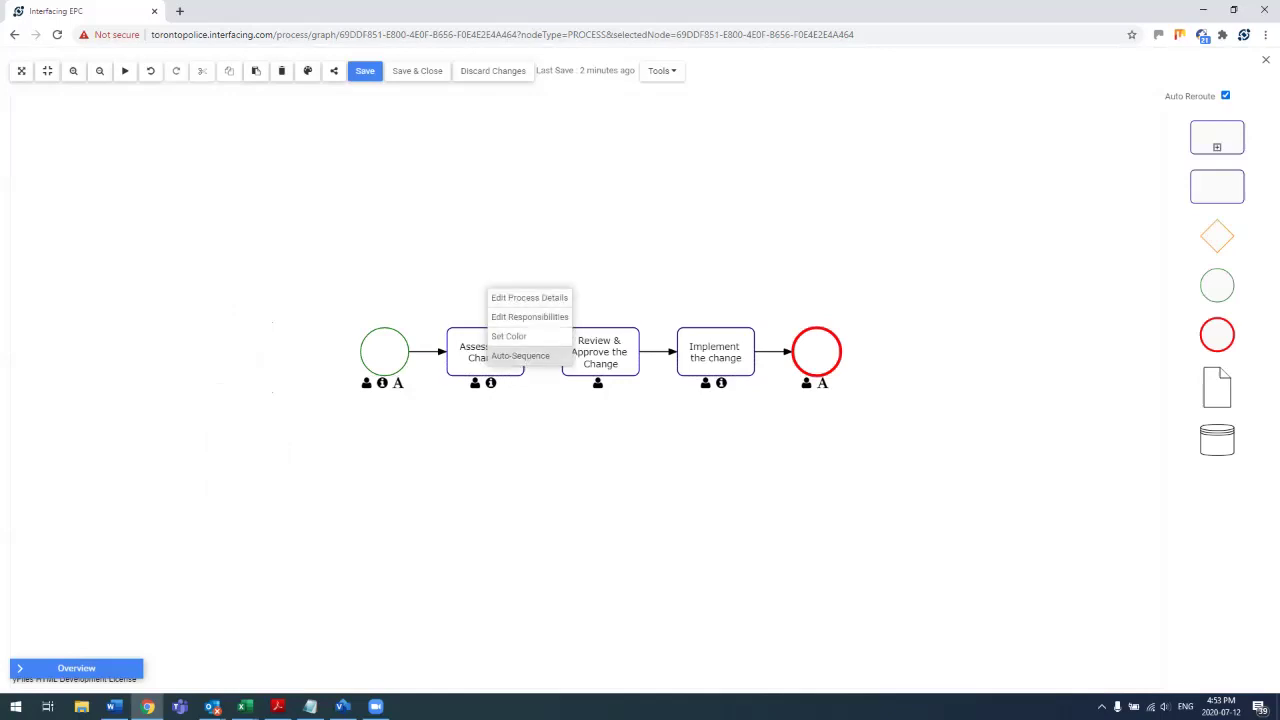
pyautogui.click(520, 355)
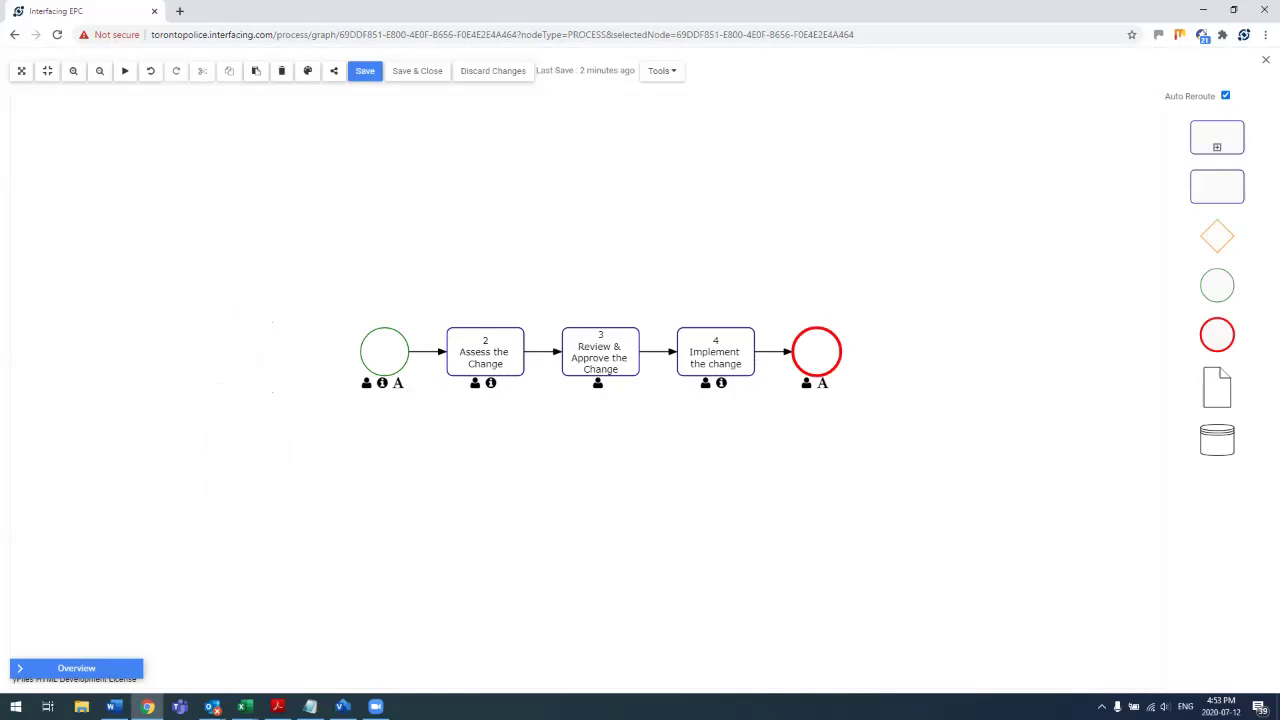
pyautogui.rightClick(486, 225)
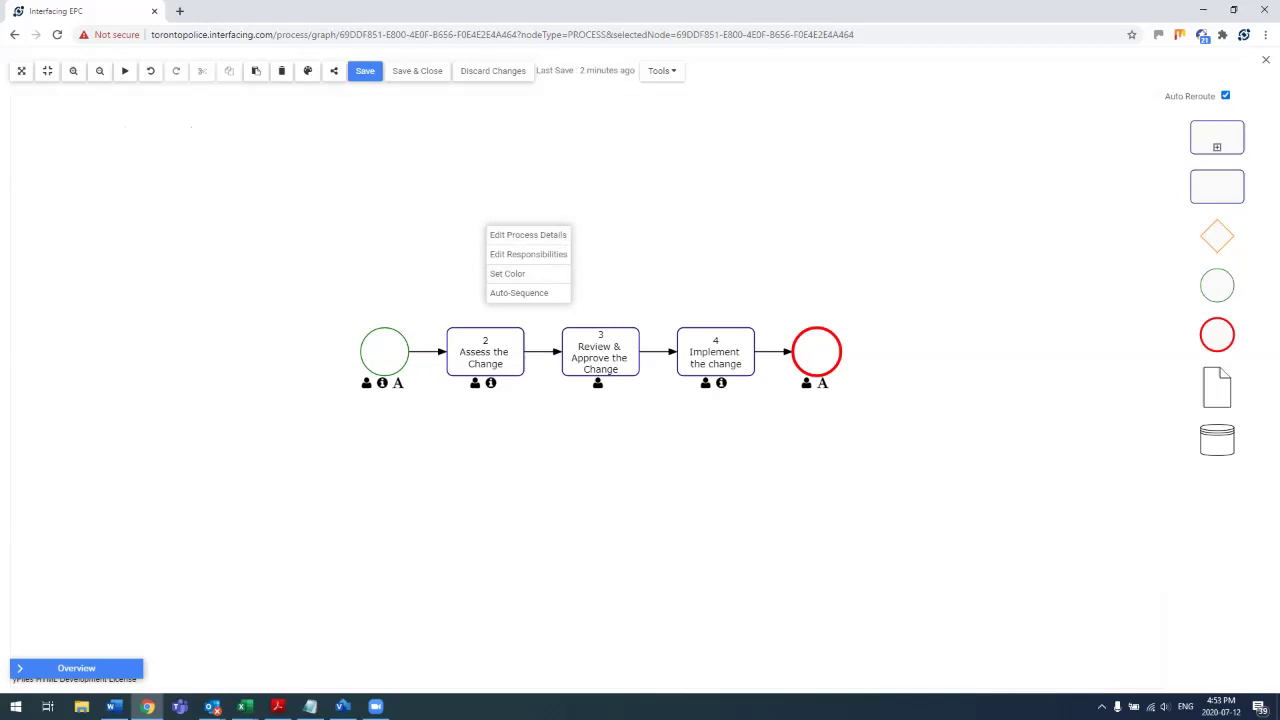
pyautogui.rightClick(626, 348)
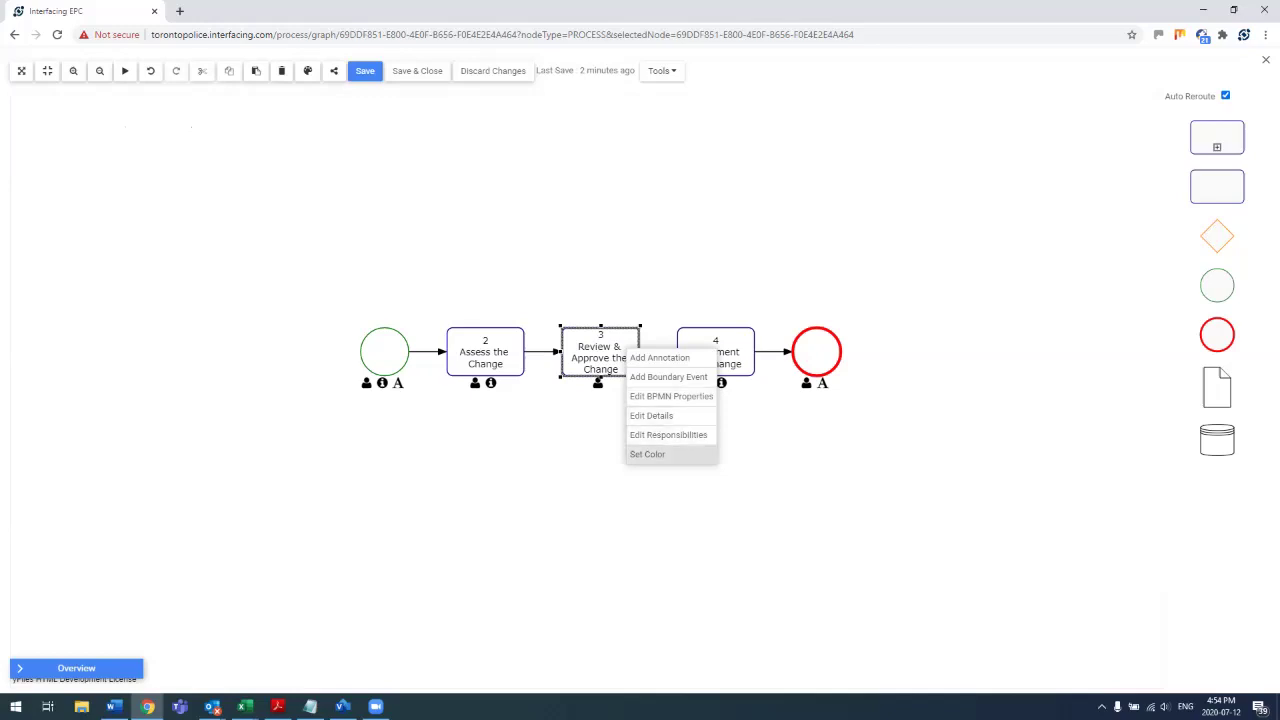
pyautogui.click(640, 520)
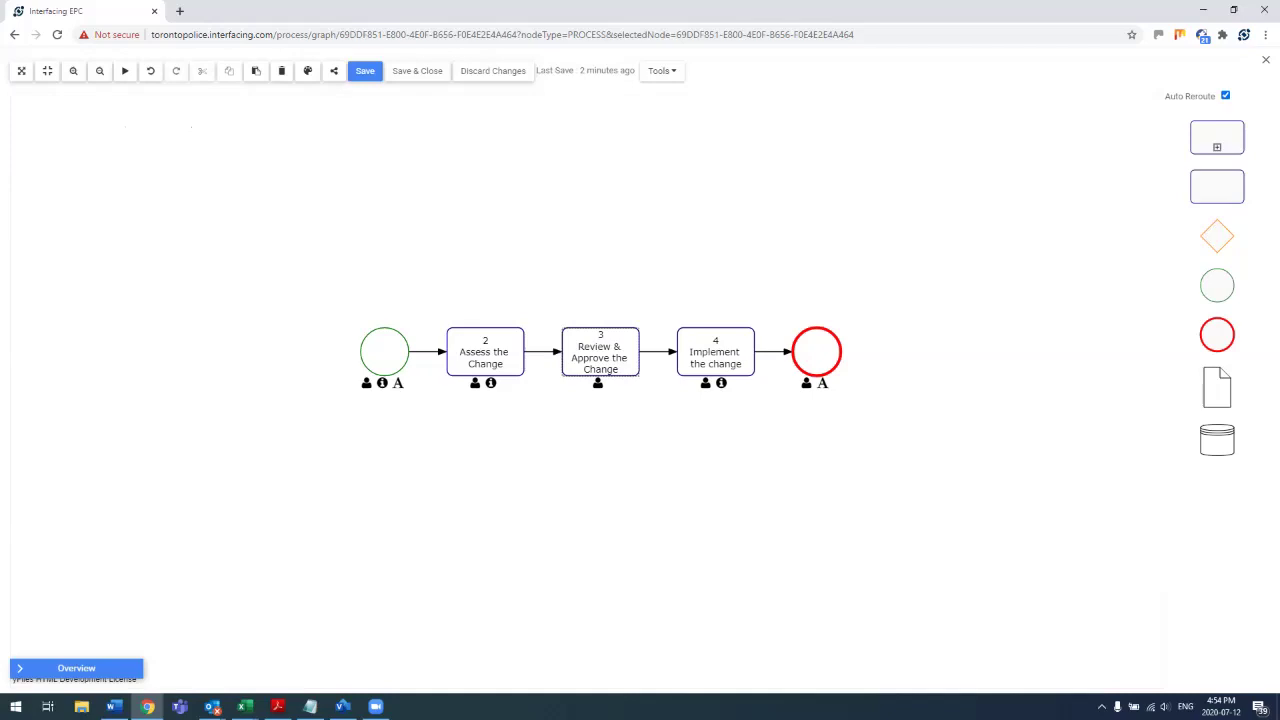
pyautogui.click(417, 71)
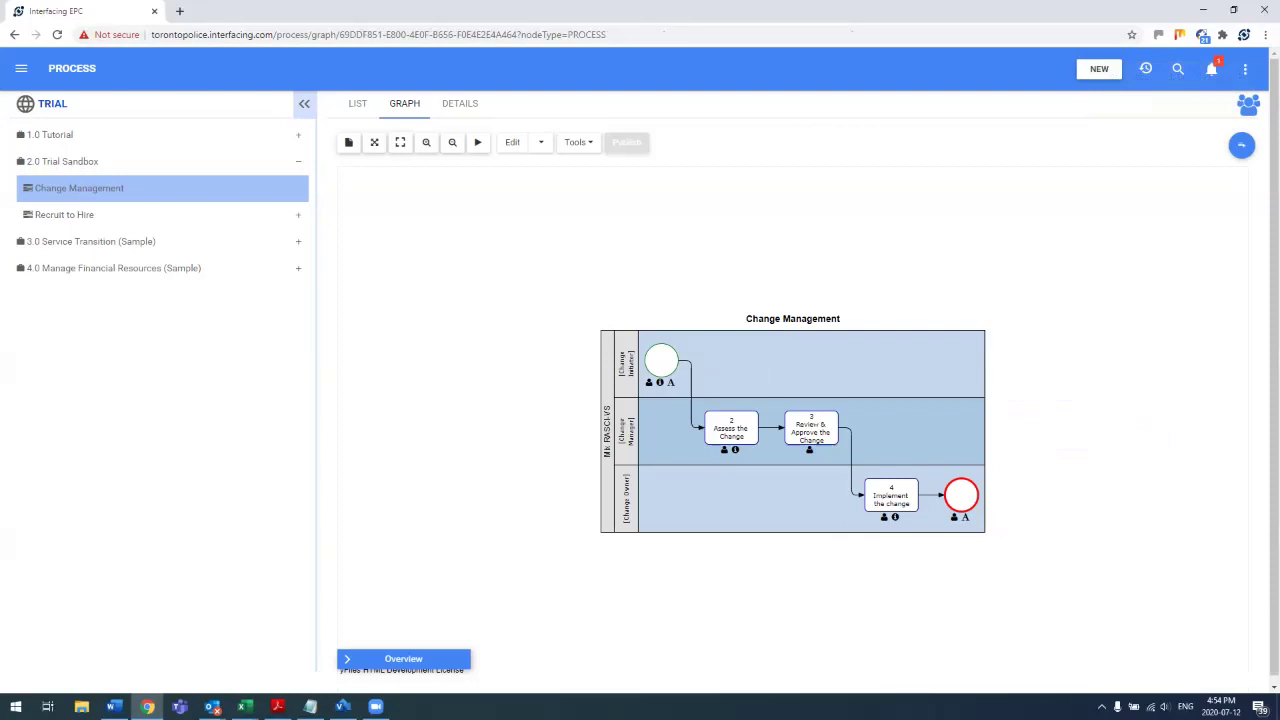
# Set the Display map option of the Change Management process to Graph and save the change.
pyautogui.scroll(2, 837, 500)
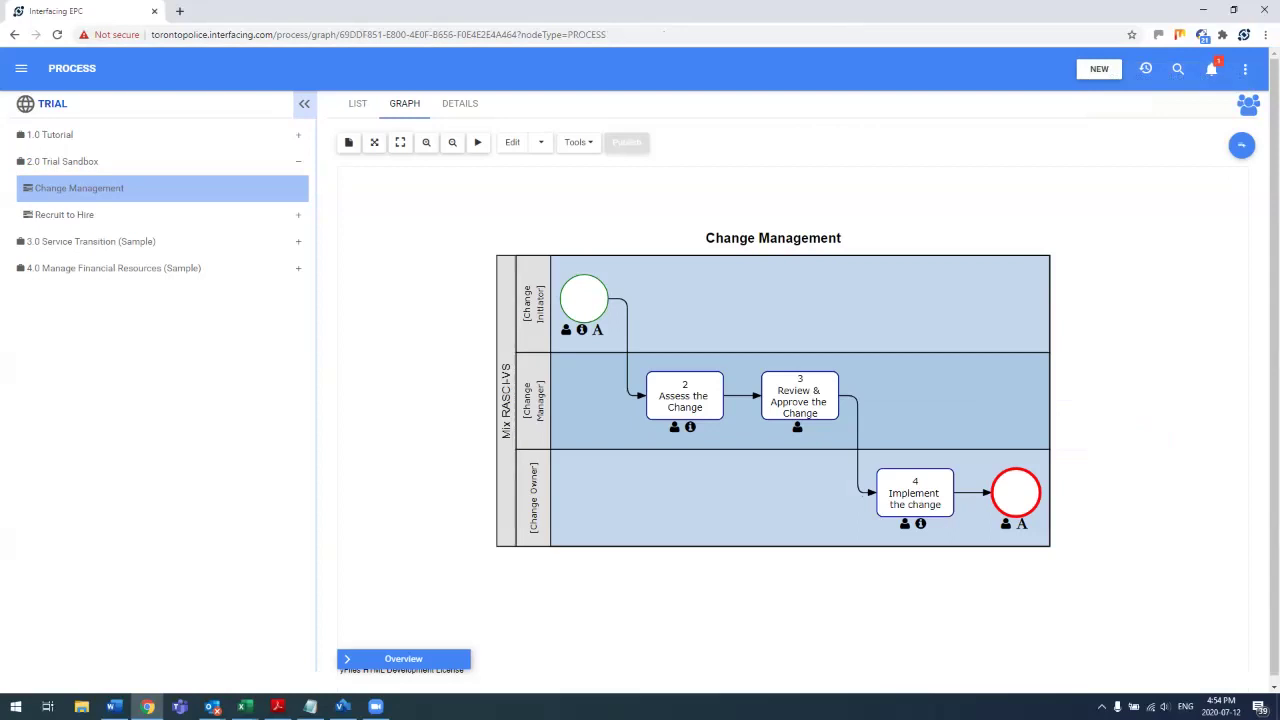
pyautogui.click(1242, 146)
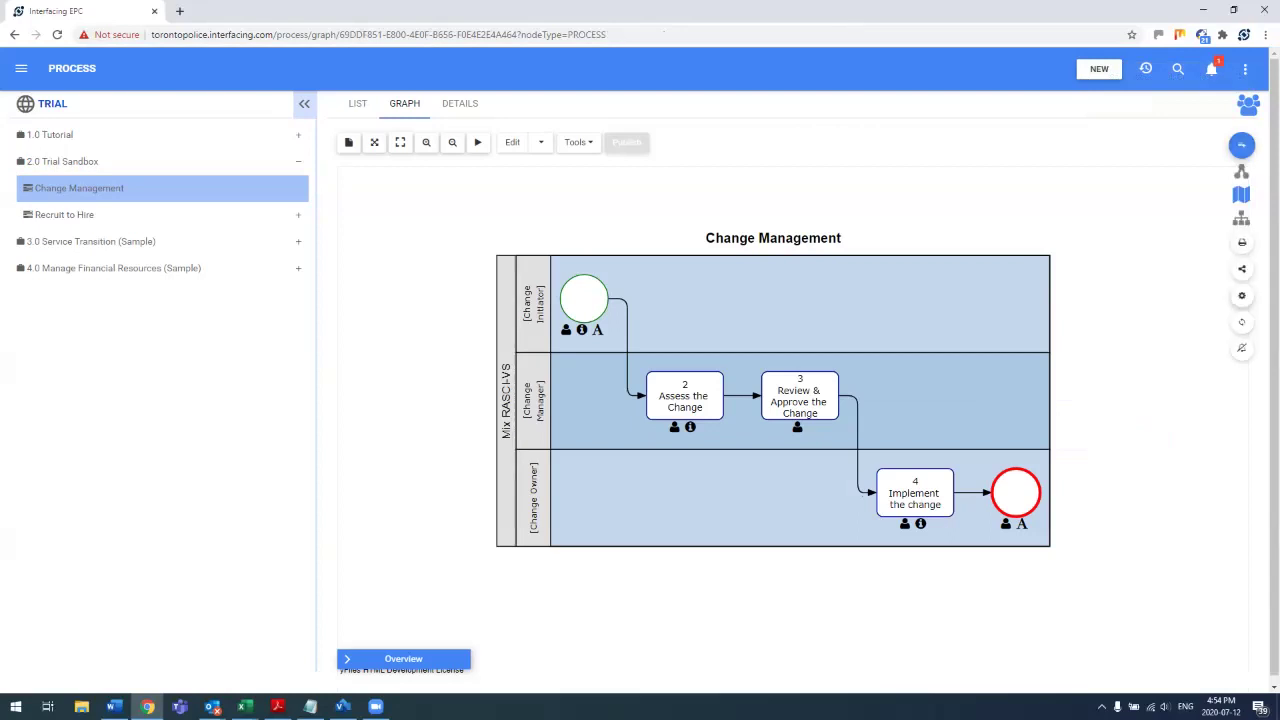
pyautogui.click(1242, 296)
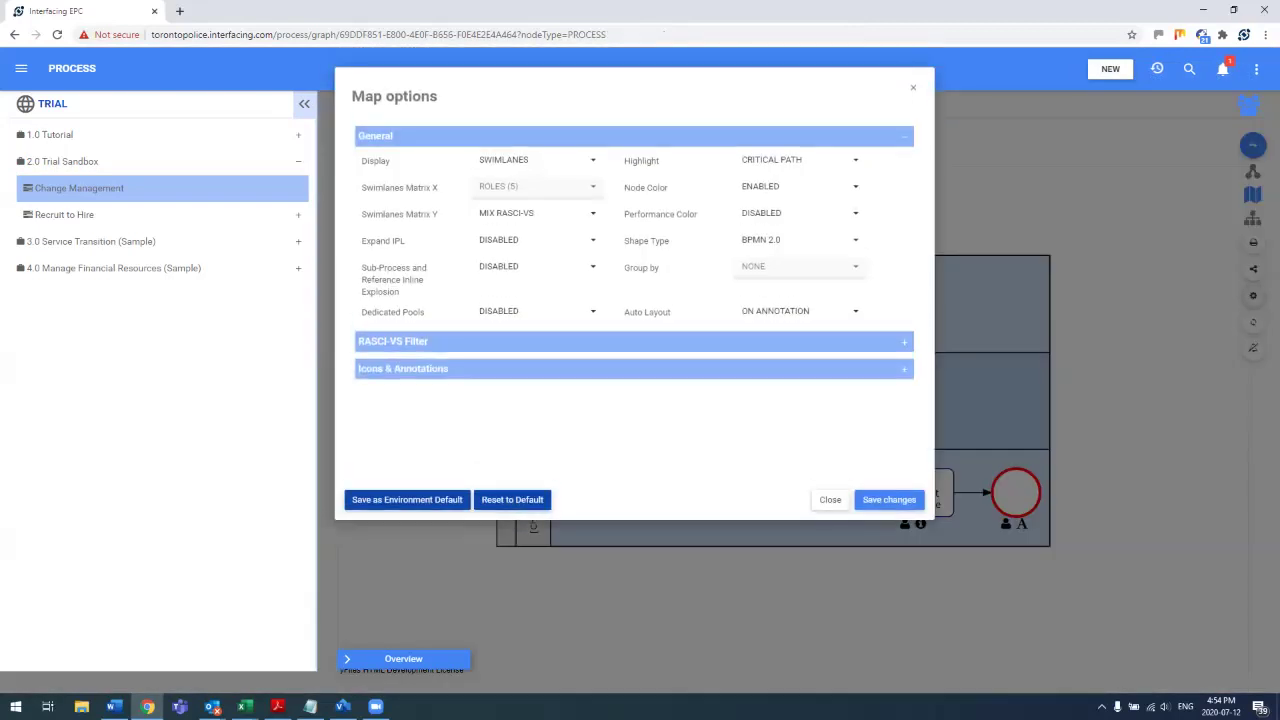
pyautogui.click(537, 160)
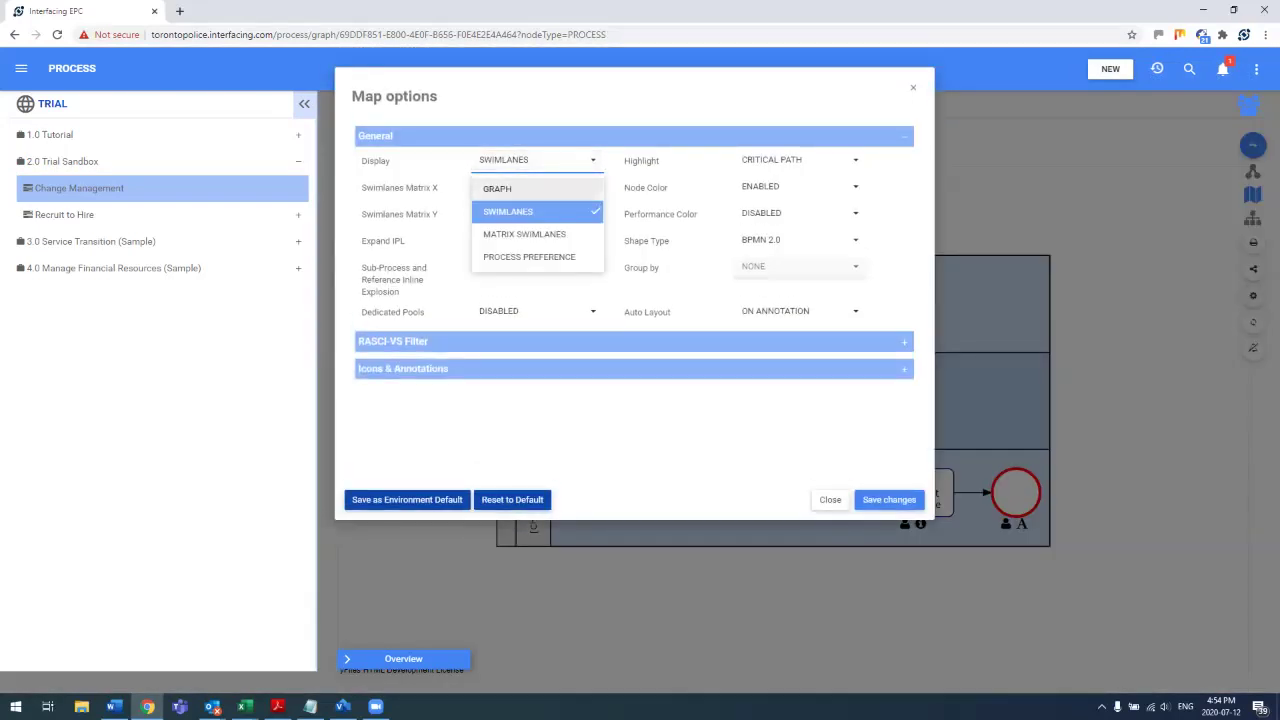
pyautogui.click(497, 188)
pyautogui.click(889, 499)
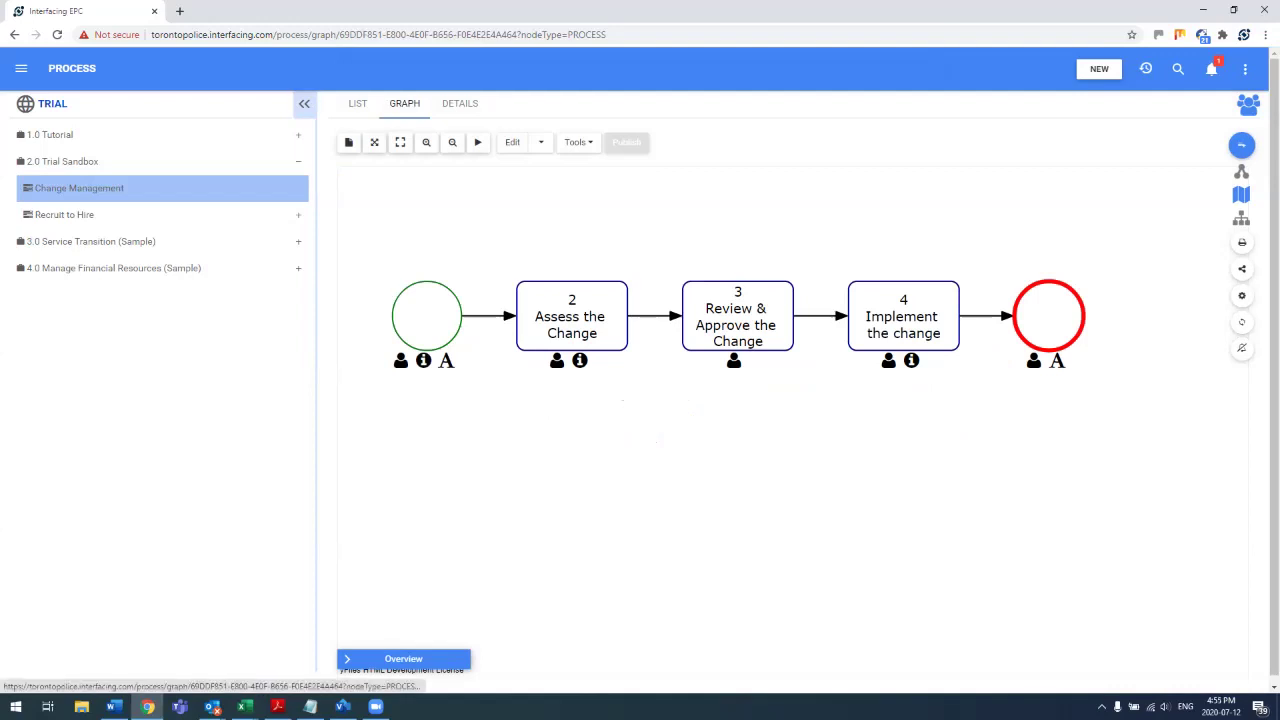
# Open the details of the Change Management process, expand them to include its tasks, and review the descriptions.
pyautogui.click(460, 104)
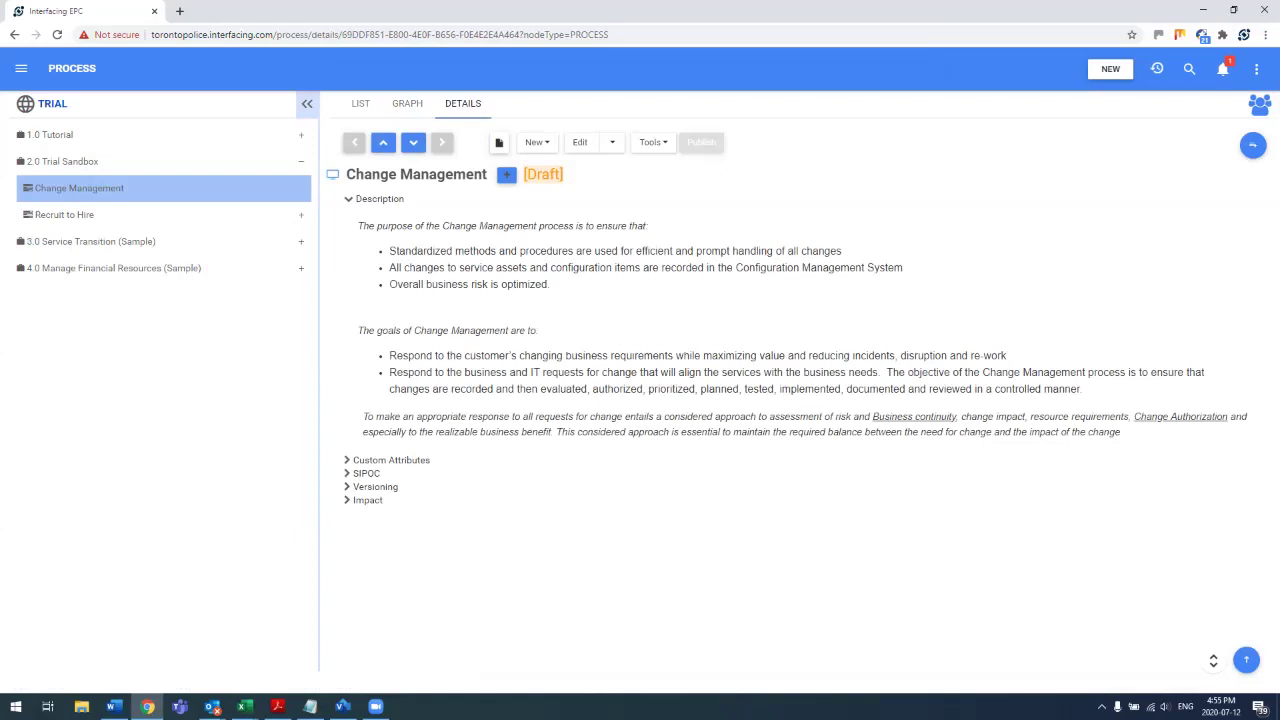
pyautogui.click(506, 174)
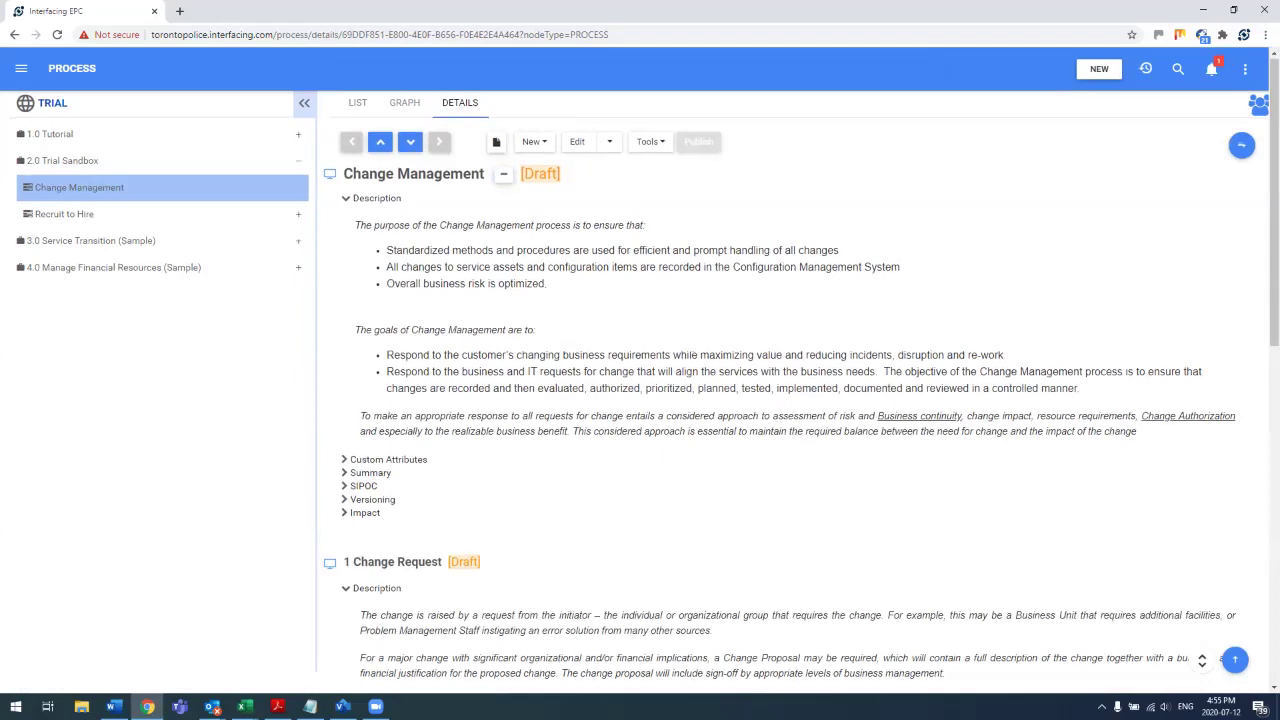
pyautogui.scroll(-3, 1202, 660)
pyautogui.scroll(-3, 1202, 660)
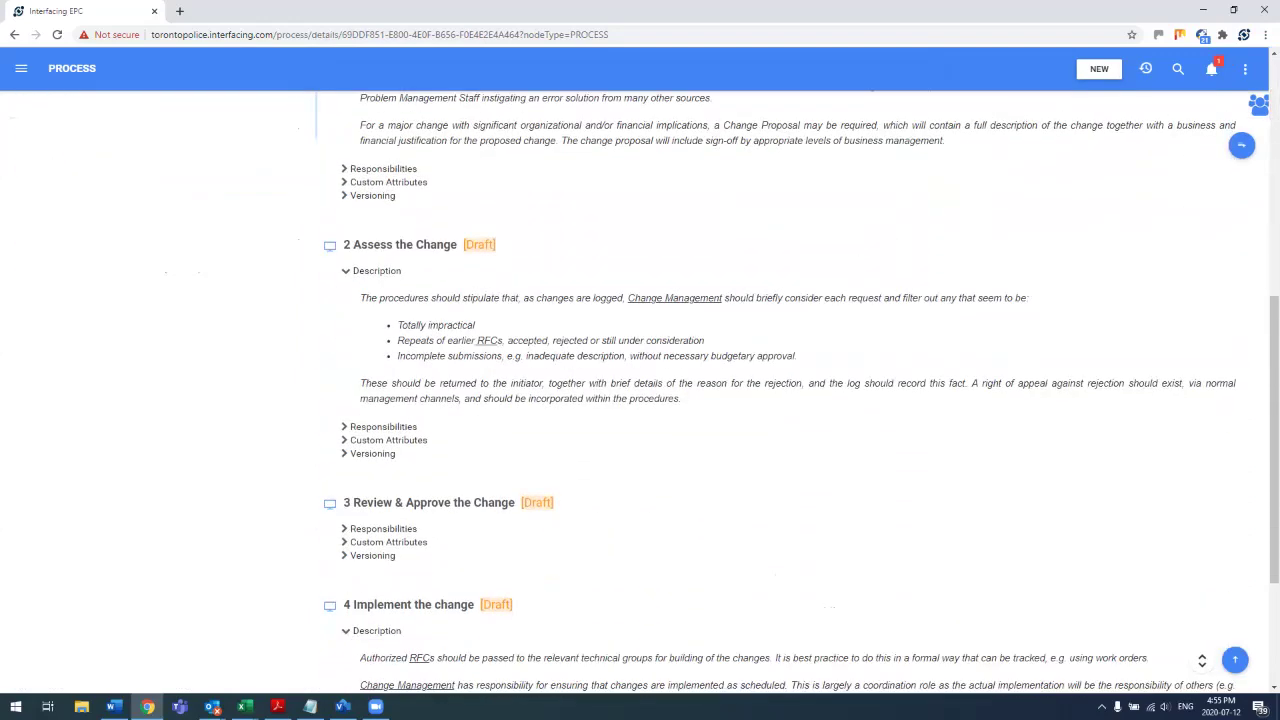
pyautogui.scroll(6, 1202, 660)
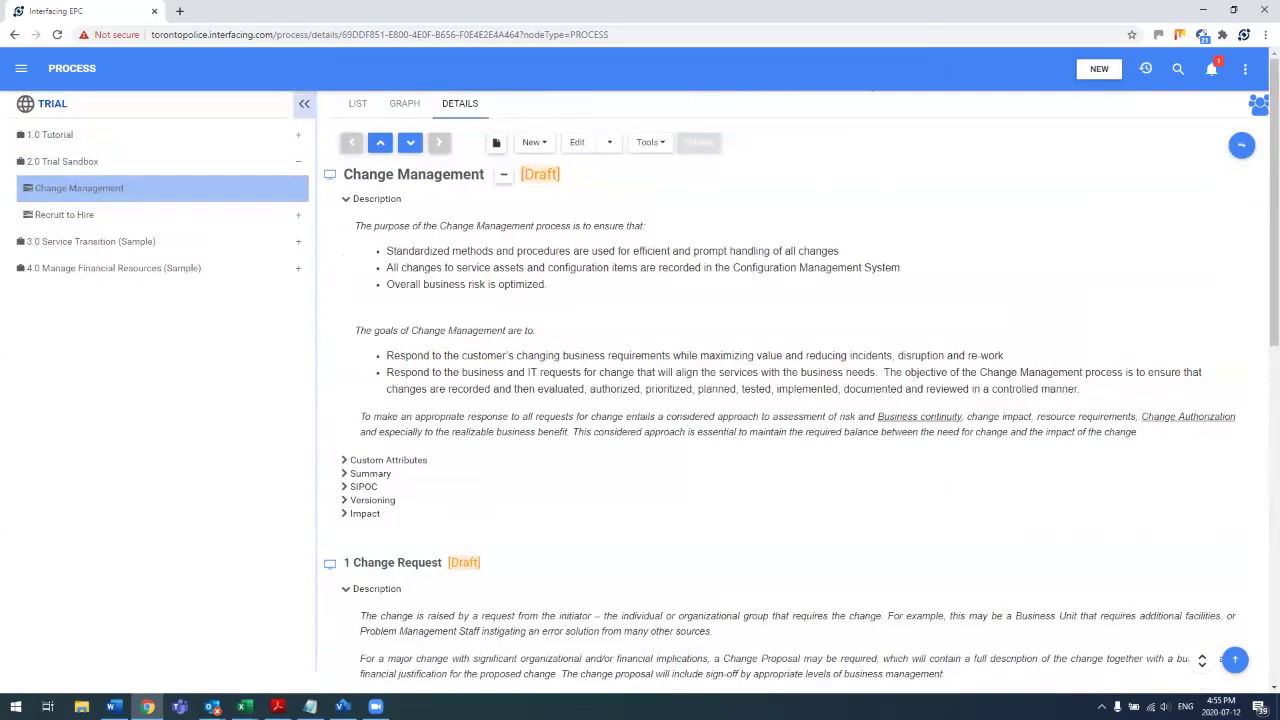
# Generate a process document from the In Progress version of Default template with all children included.
pyautogui.click(496, 142)
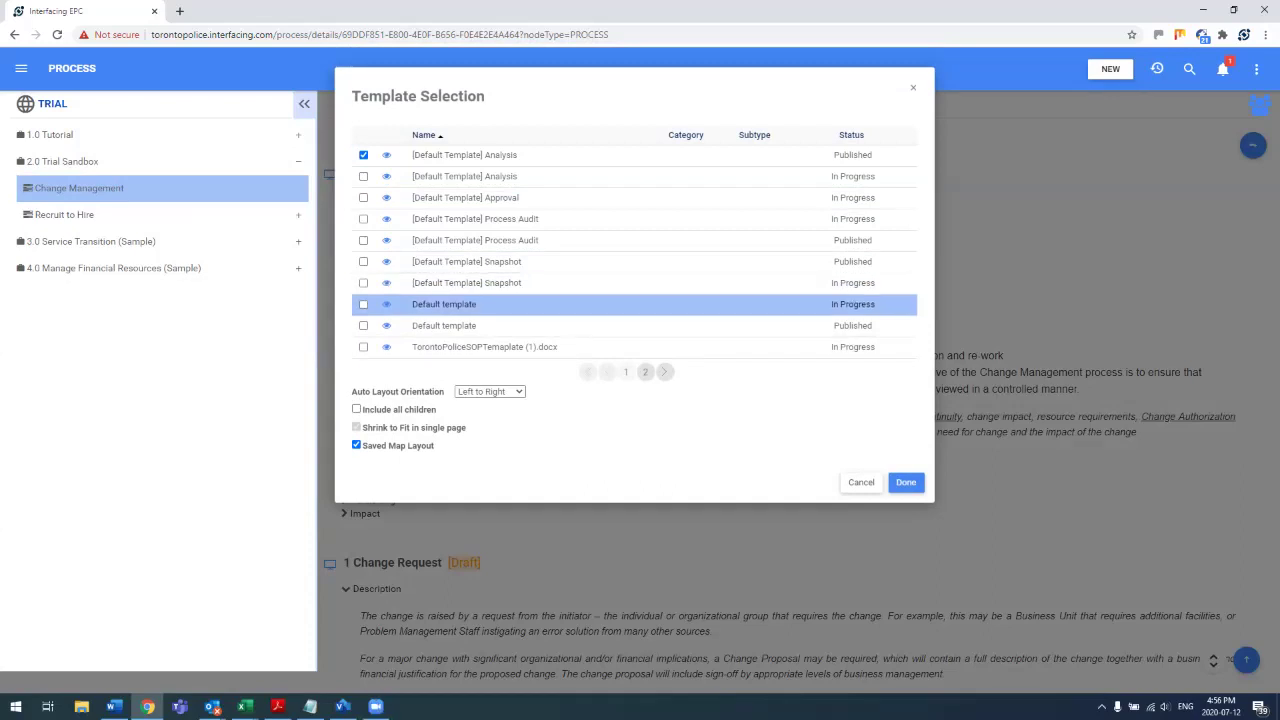
pyautogui.click(363, 304)
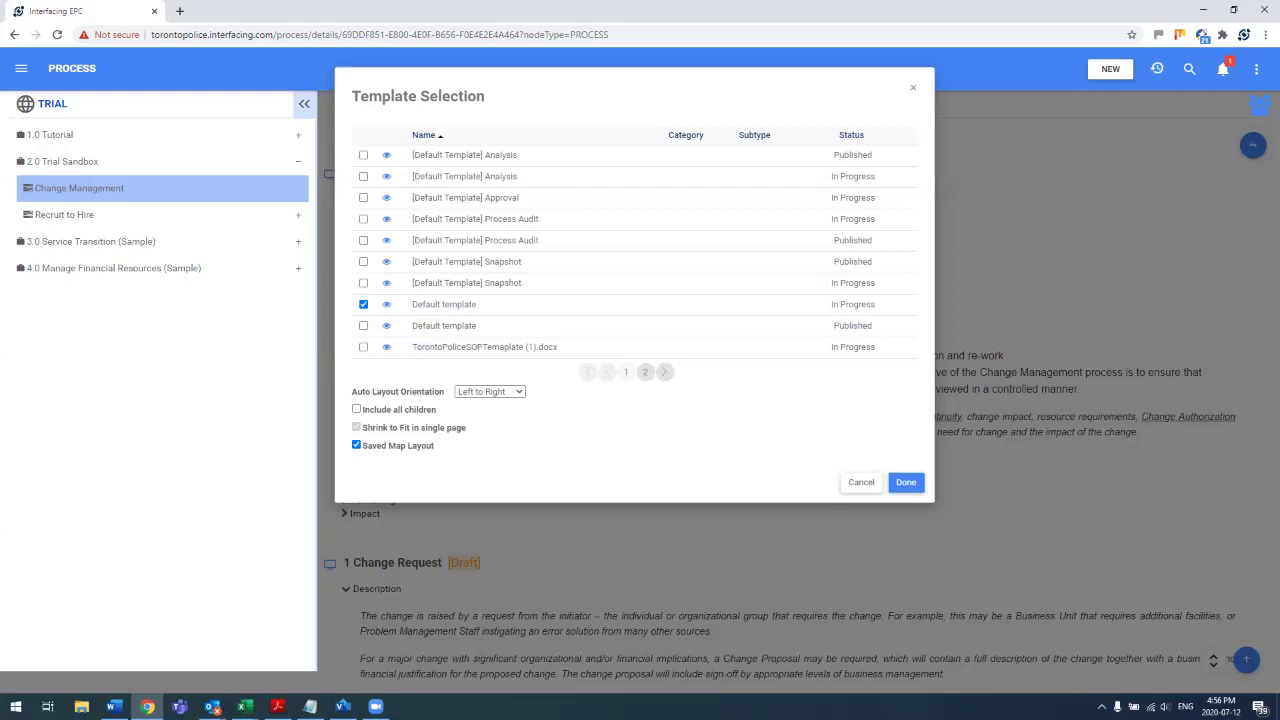
pyautogui.click(356, 409)
pyautogui.click(906, 482)
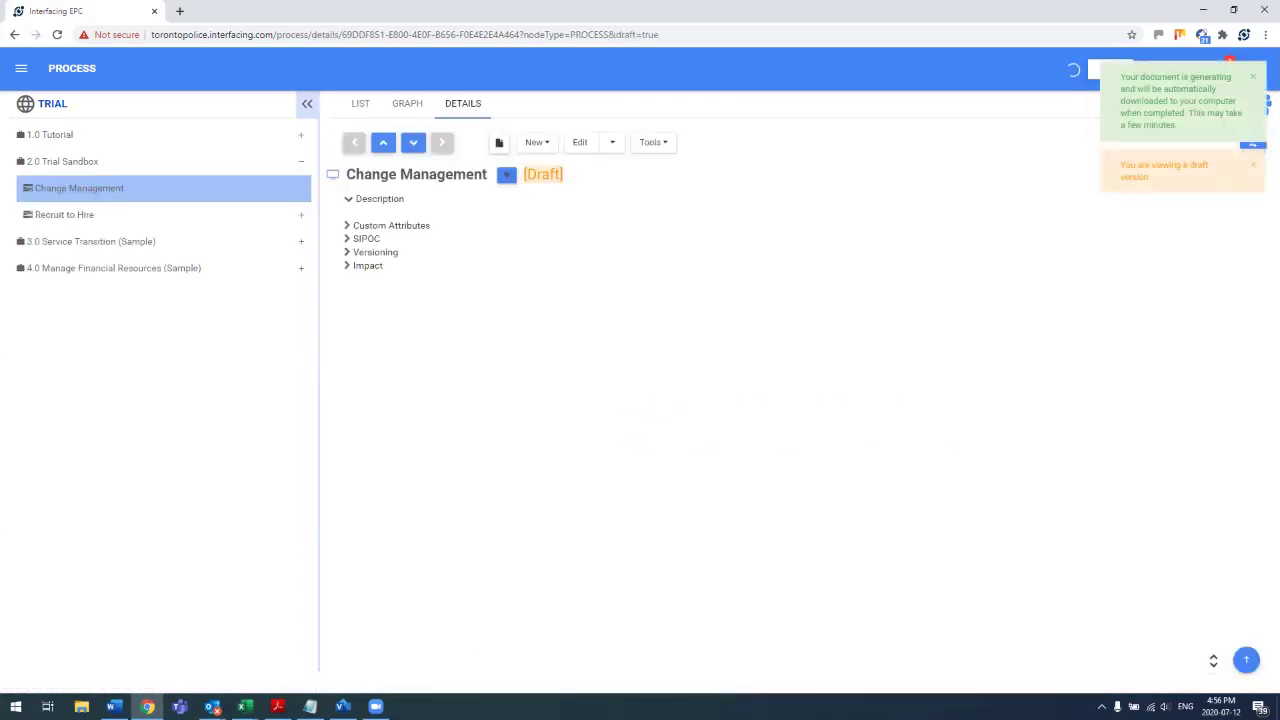
# Open the generated Change Management (2).docx in Word, enable editing, and review its scope, process map and procedure sections.
pyautogui.click(100, 677)
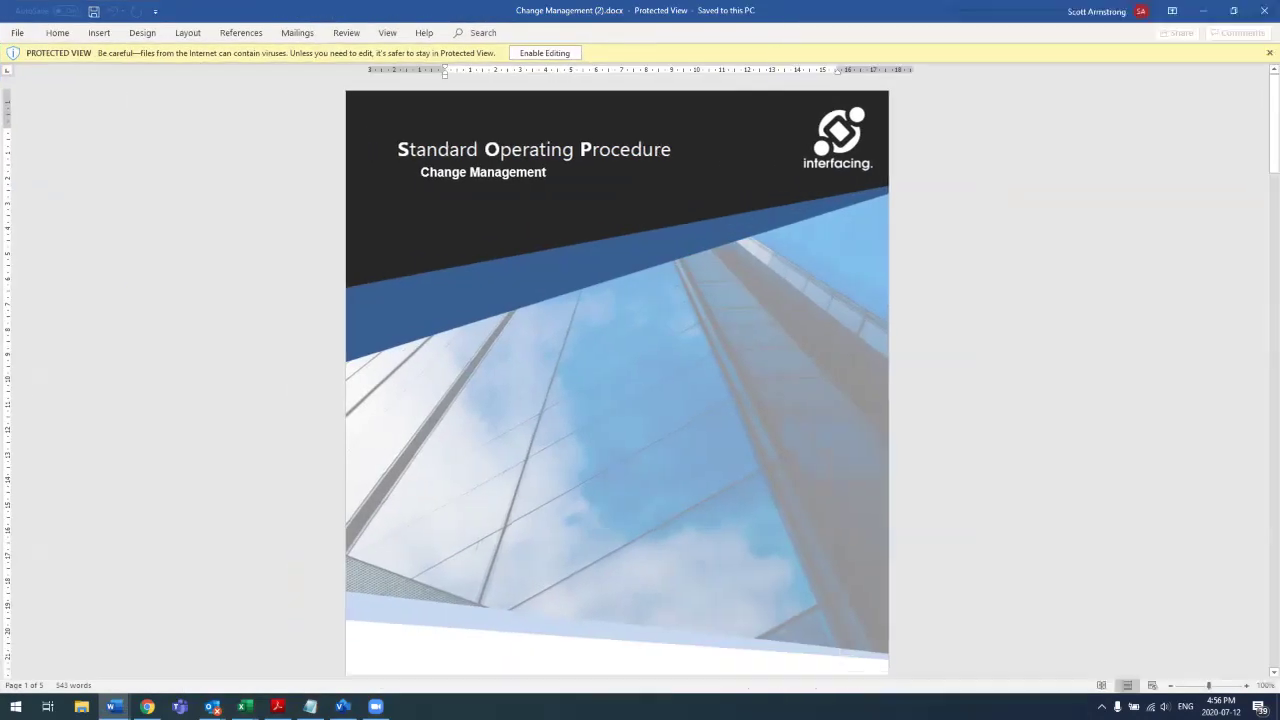
pyautogui.click(545, 53)
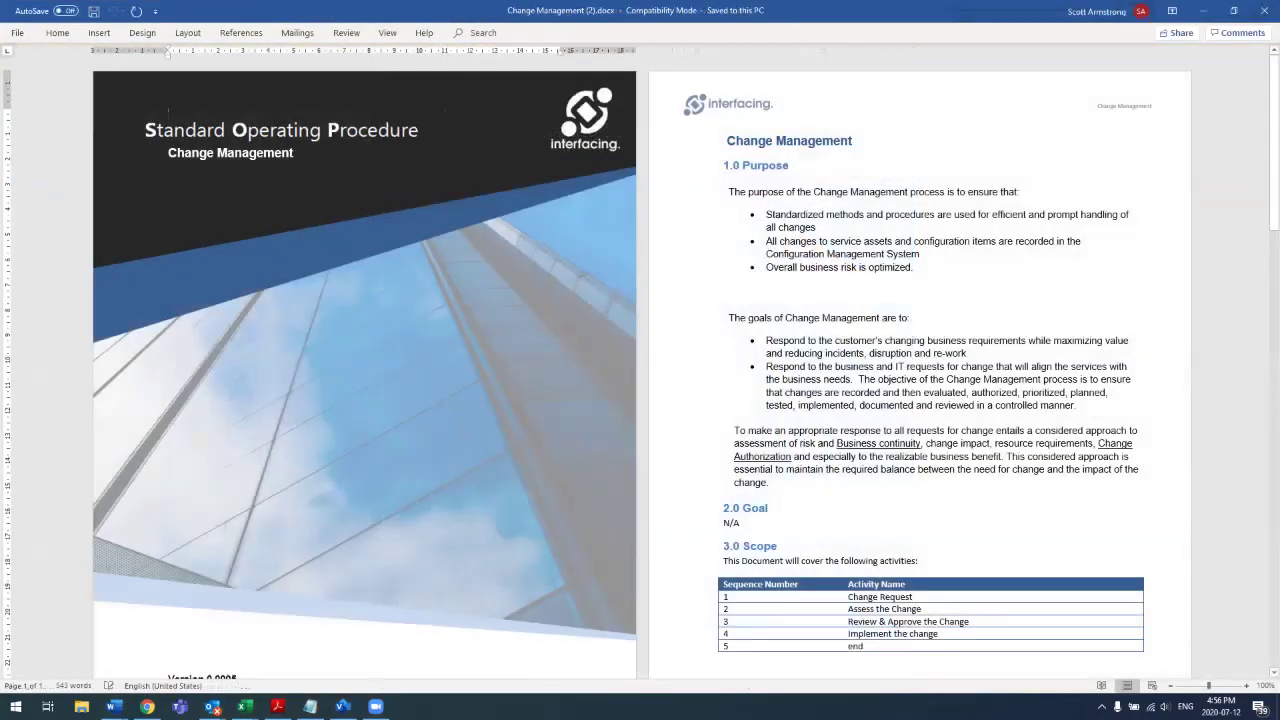
pyautogui.scroll(-7, 900, 260)
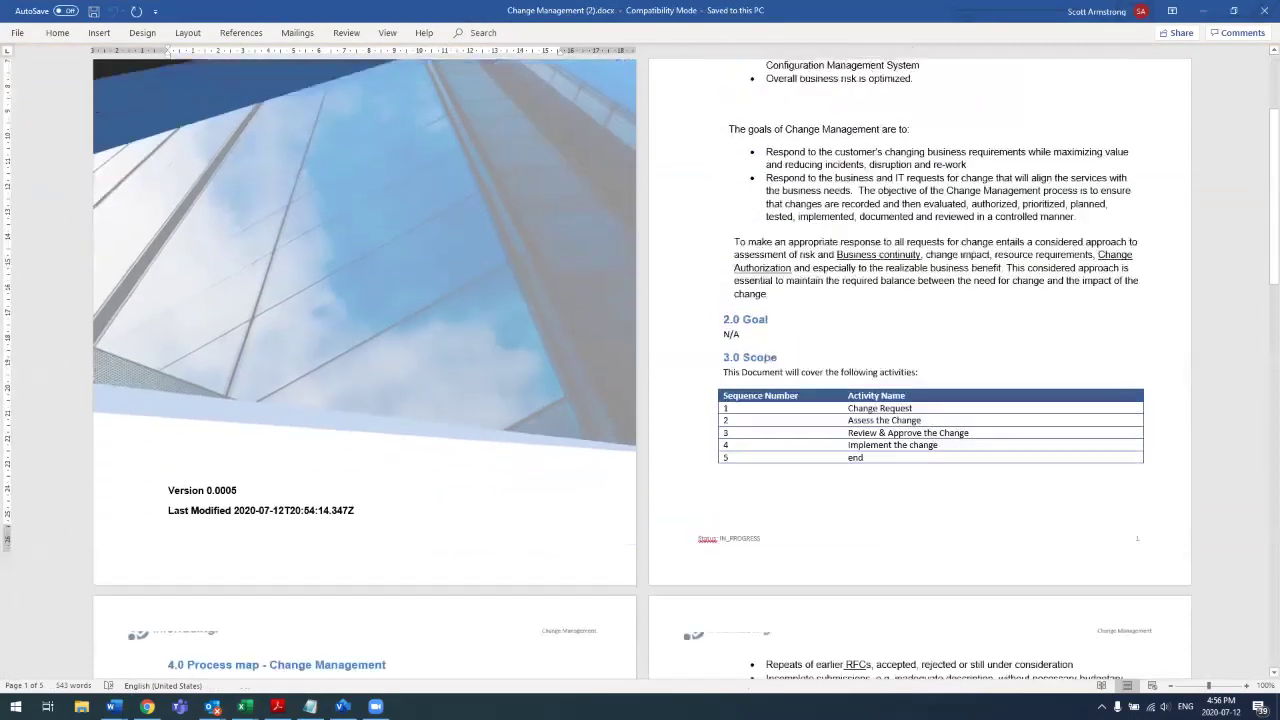
pyautogui.scroll(-4, 685, 369)
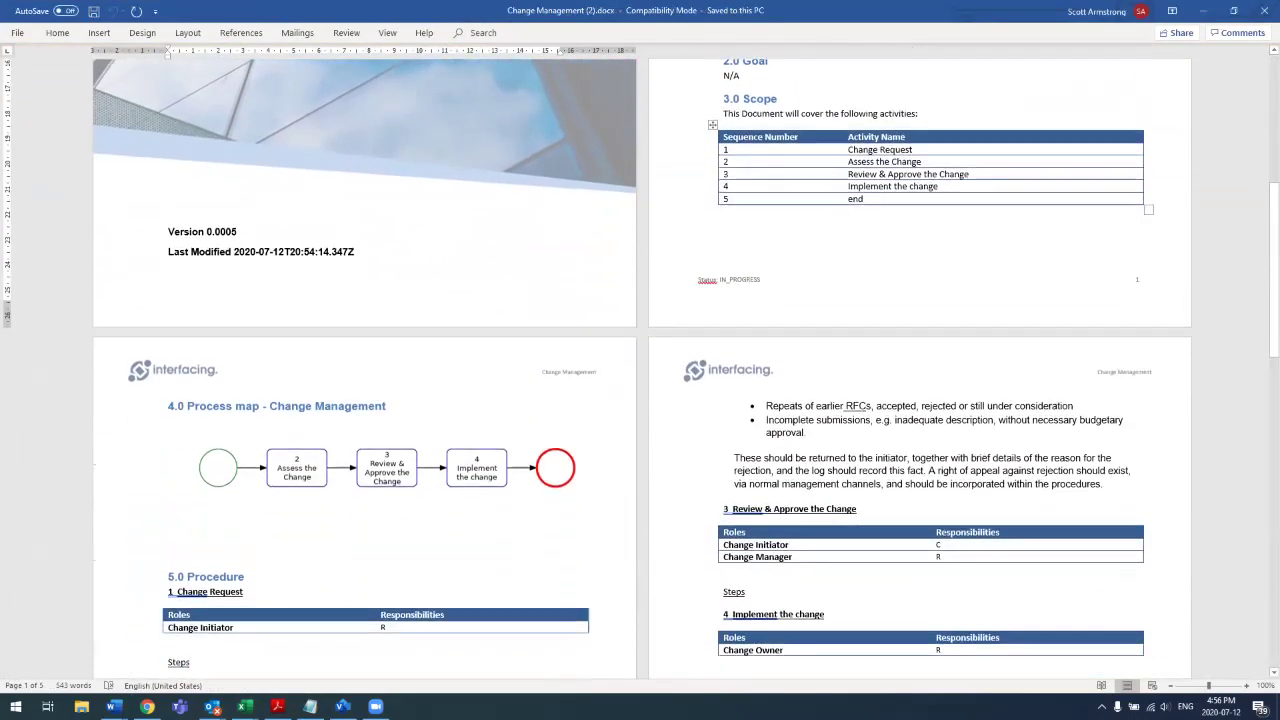
pyautogui.scroll(-1, 685, 369)
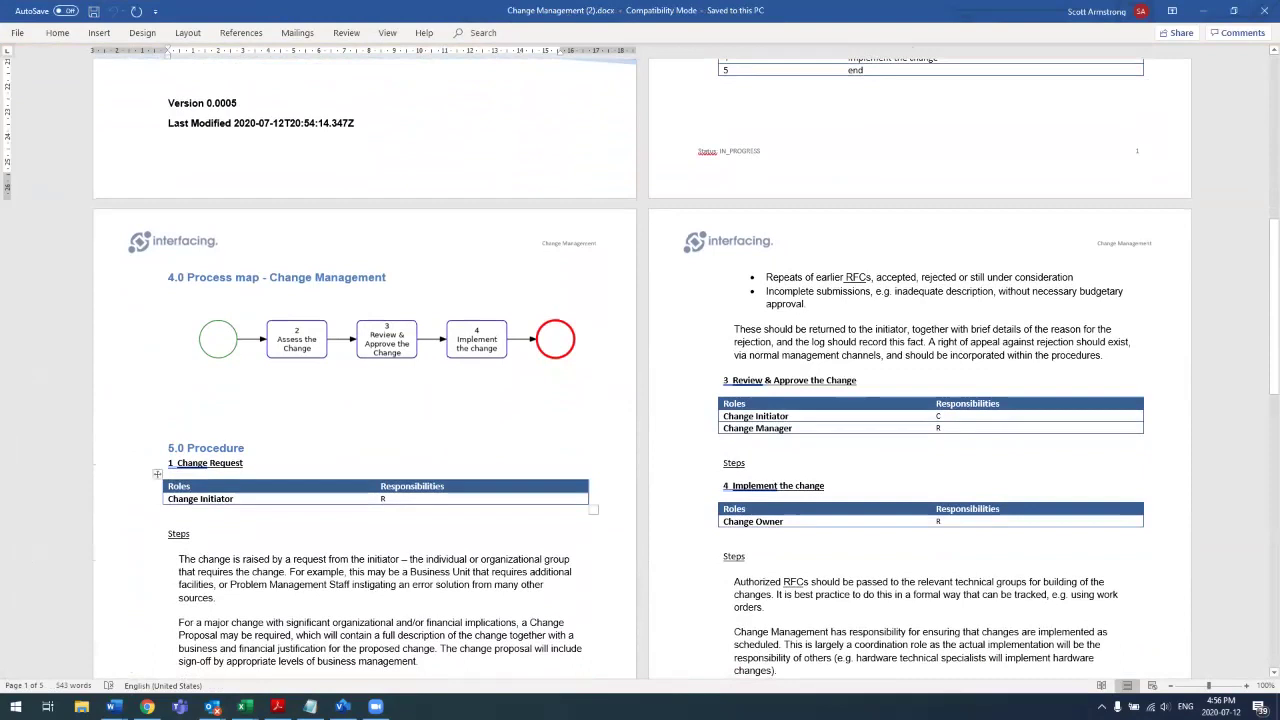
pyautogui.scroll(-2, 640, 368)
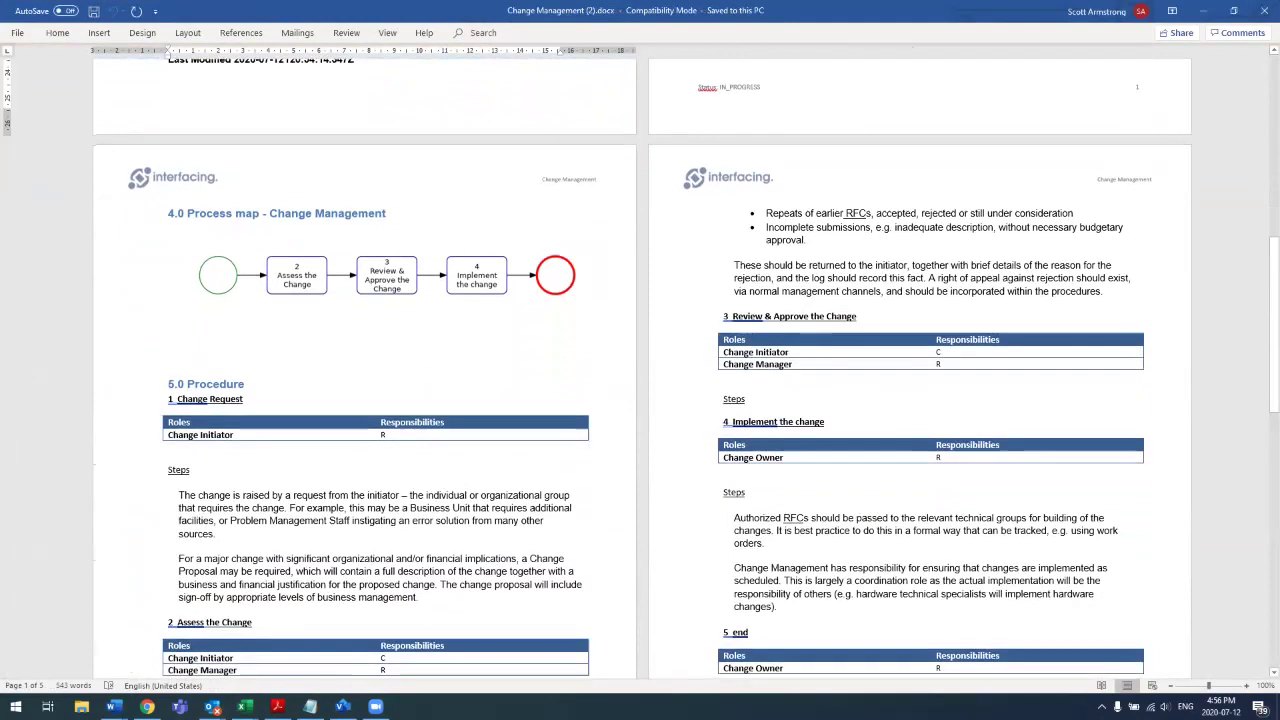
pyautogui.scroll(-7, 640, 368)
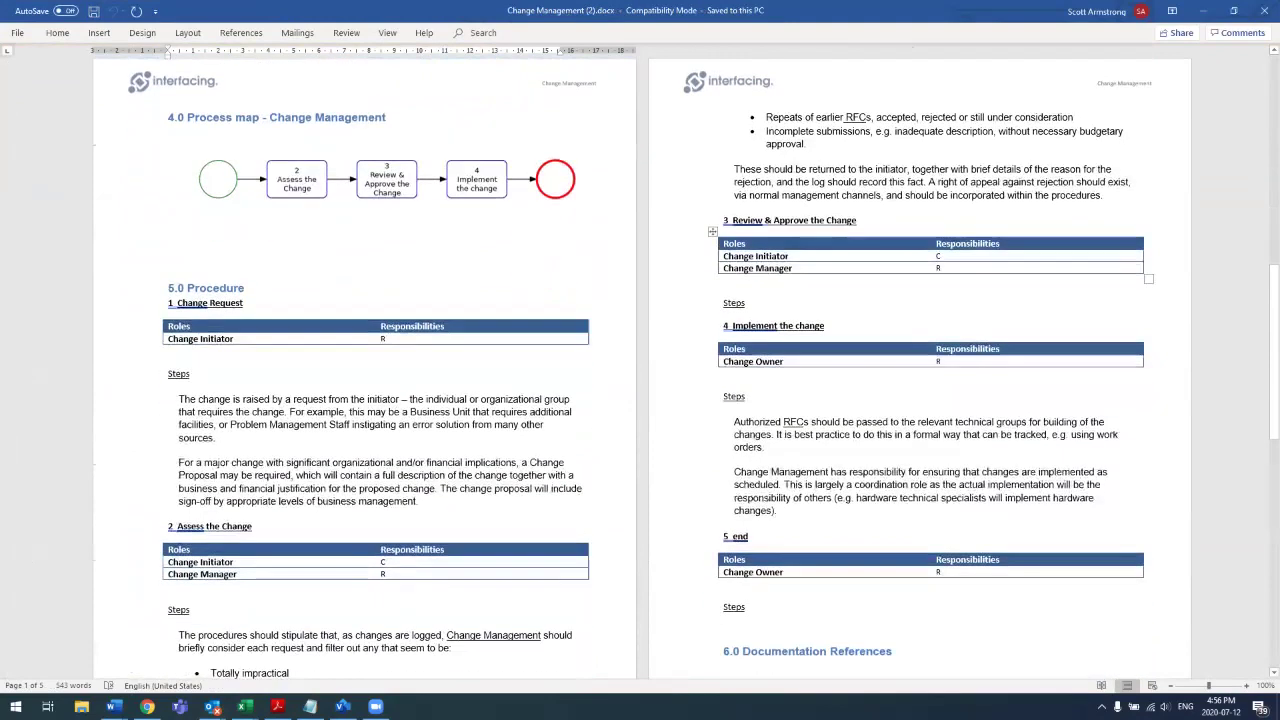